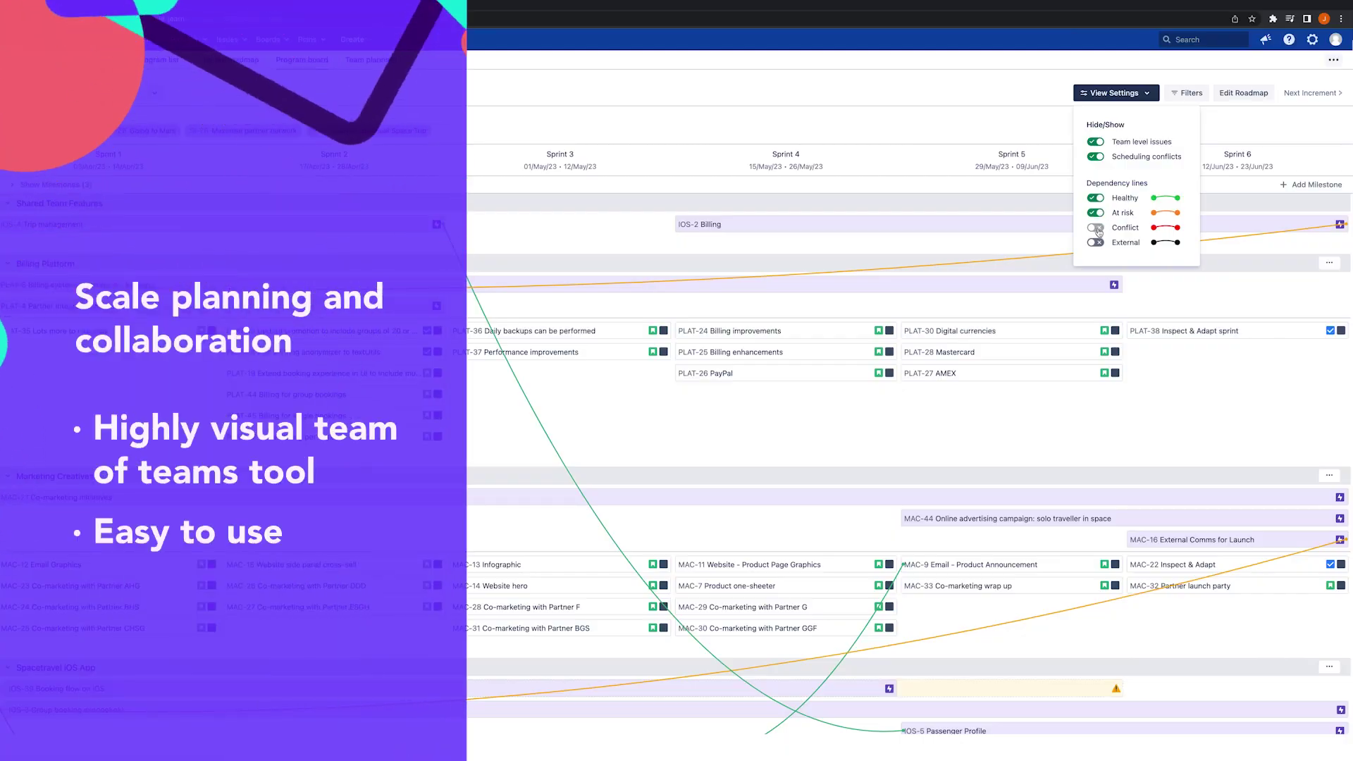
Show the conflict and external dependency lines on the program board and expand its milestones row
{"action": "left_click", "coordinate": [1097, 229]}
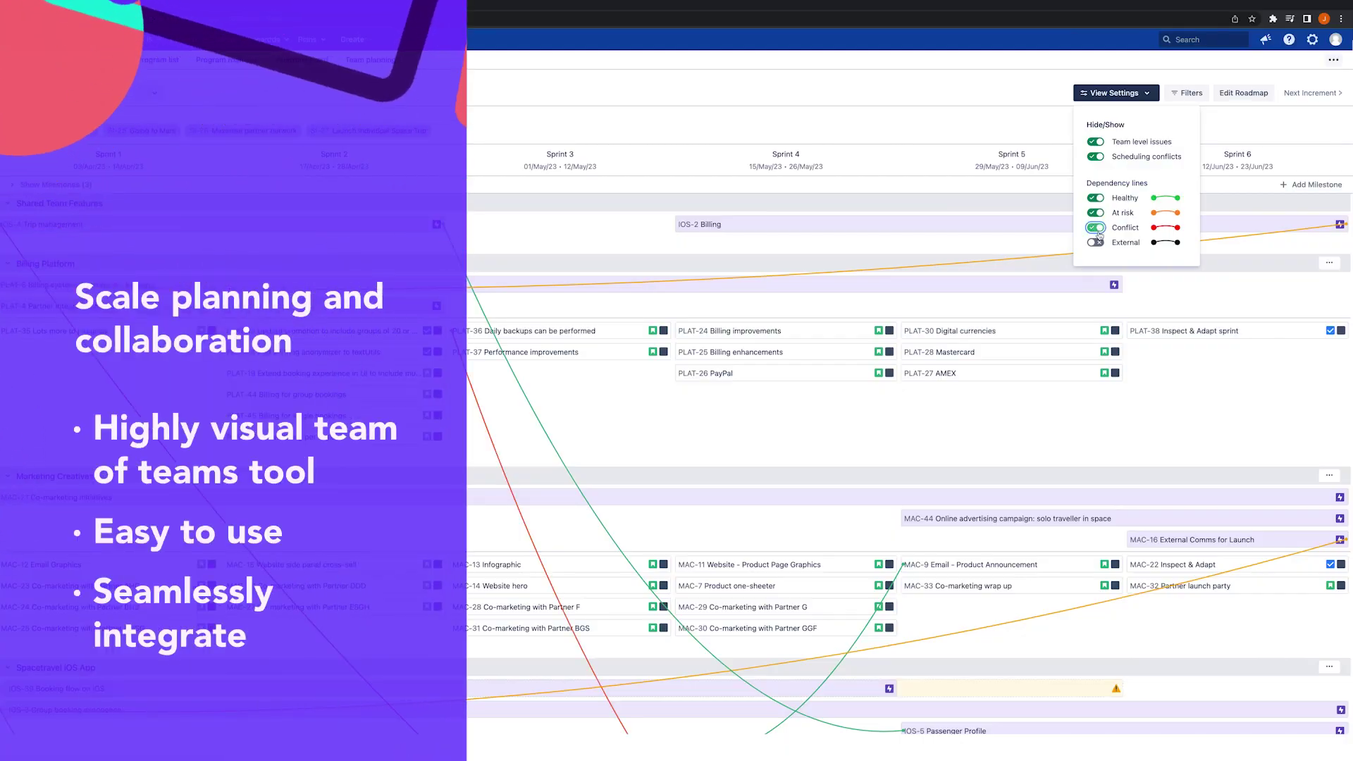
{"action": "left_click", "coordinate": [1095, 243]}
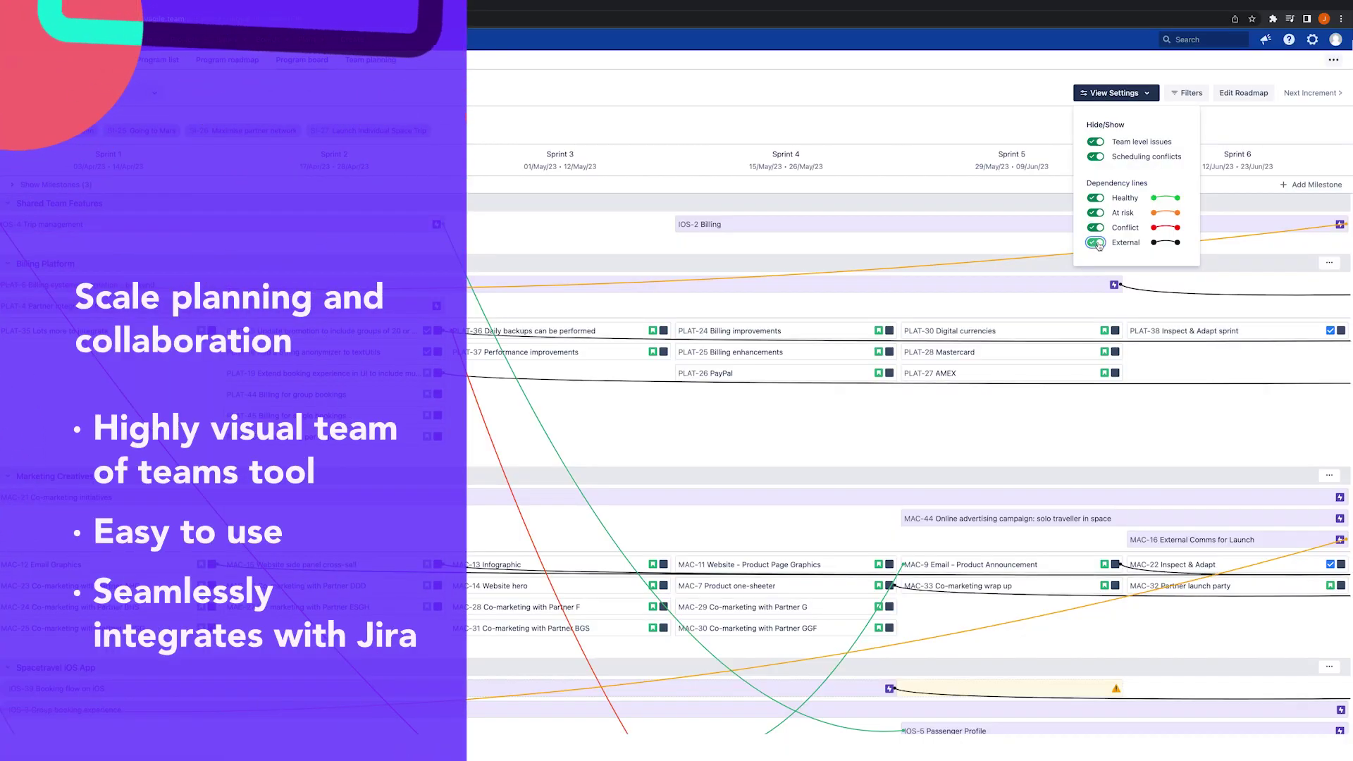
{"action": "left_click", "coordinate": [1106, 92]}
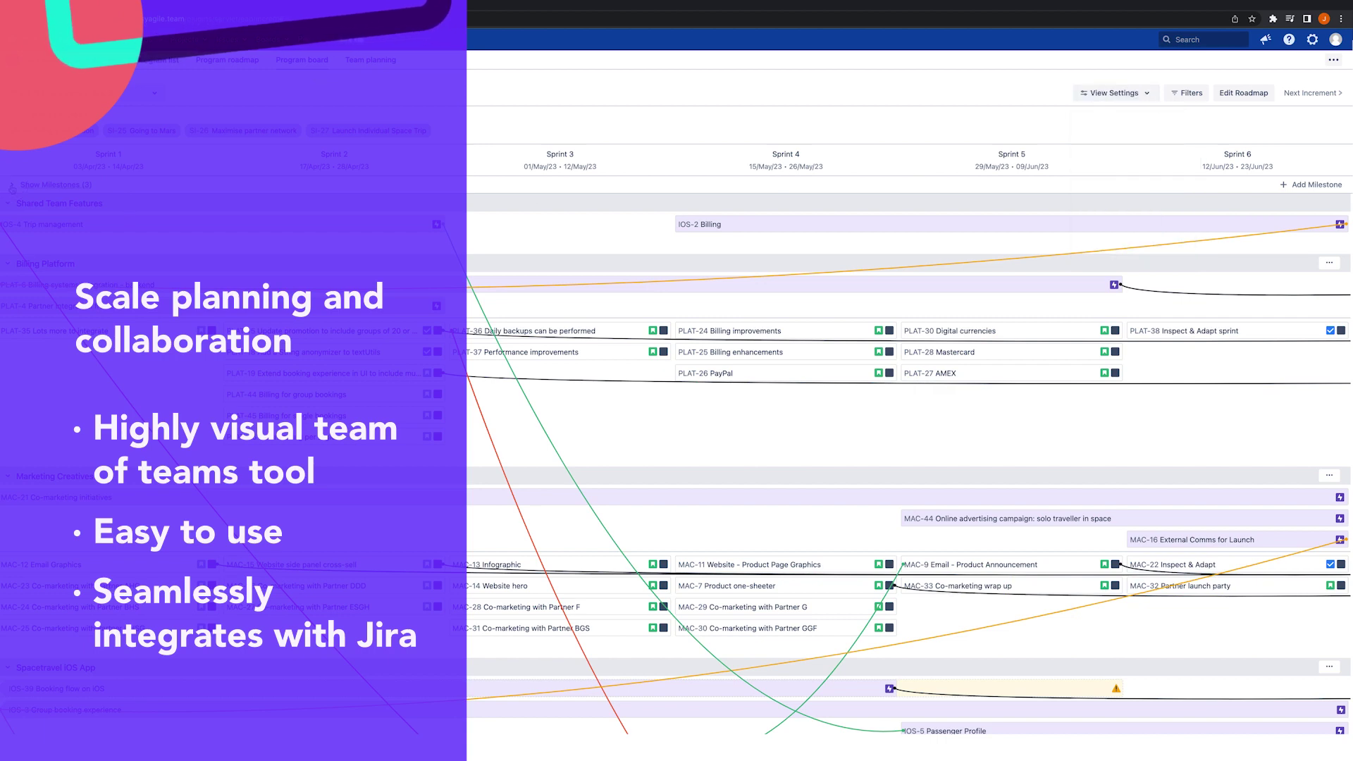
{"action": "left_click", "coordinate": [12, 187]}
Look through the team swimlanes on the program board, from Shared Team Features to Team Performance
{"action": "scroll", "coordinate": [613, 423], "scroll_direction": "down", "scroll_amount": 3}
{"action": "scroll", "coordinate": [613, 436], "scroll_direction": "down", "scroll_amount": 5}
{"action": "scroll", "coordinate": [613, 435], "scroll_direction": "down", "scroll_amount": 4}
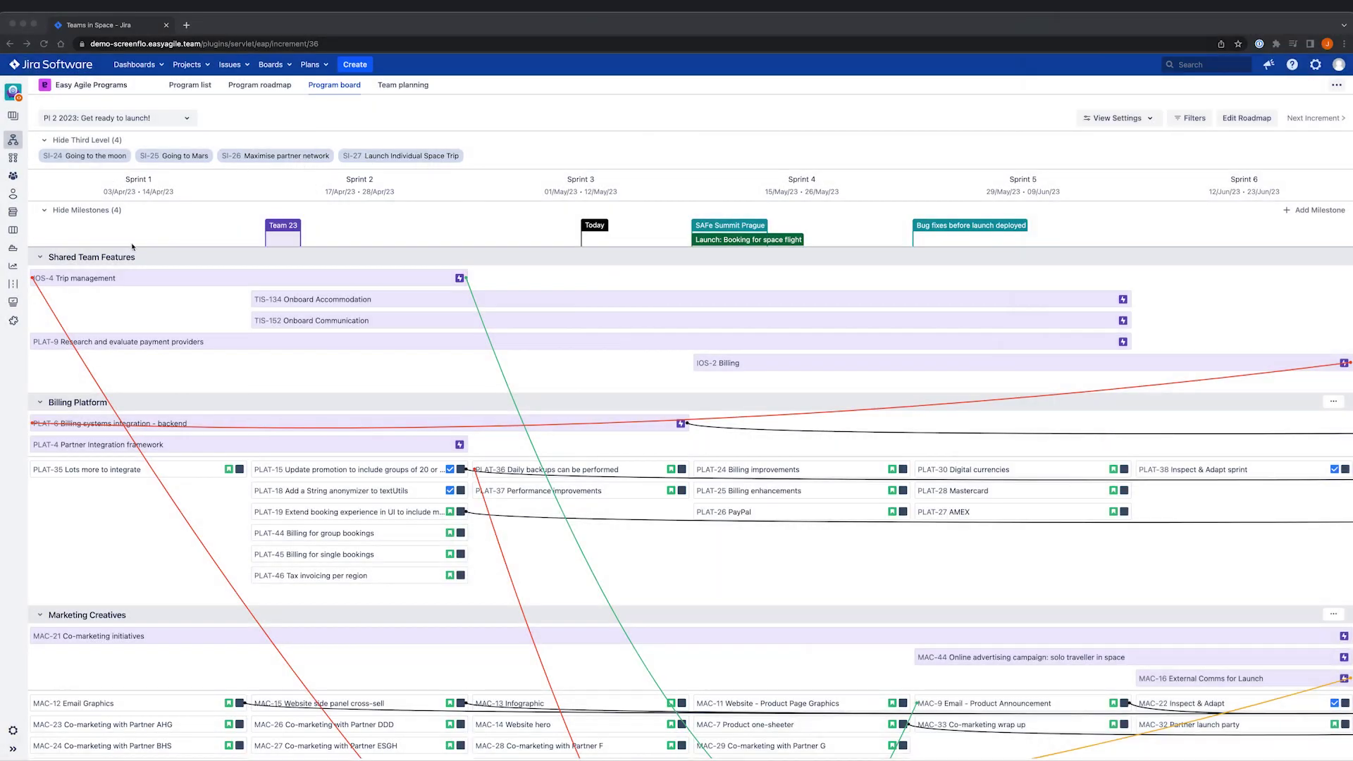
{"action": "scroll", "coordinate": [145, 304], "scroll_direction": "down", "scroll_amount": 5}
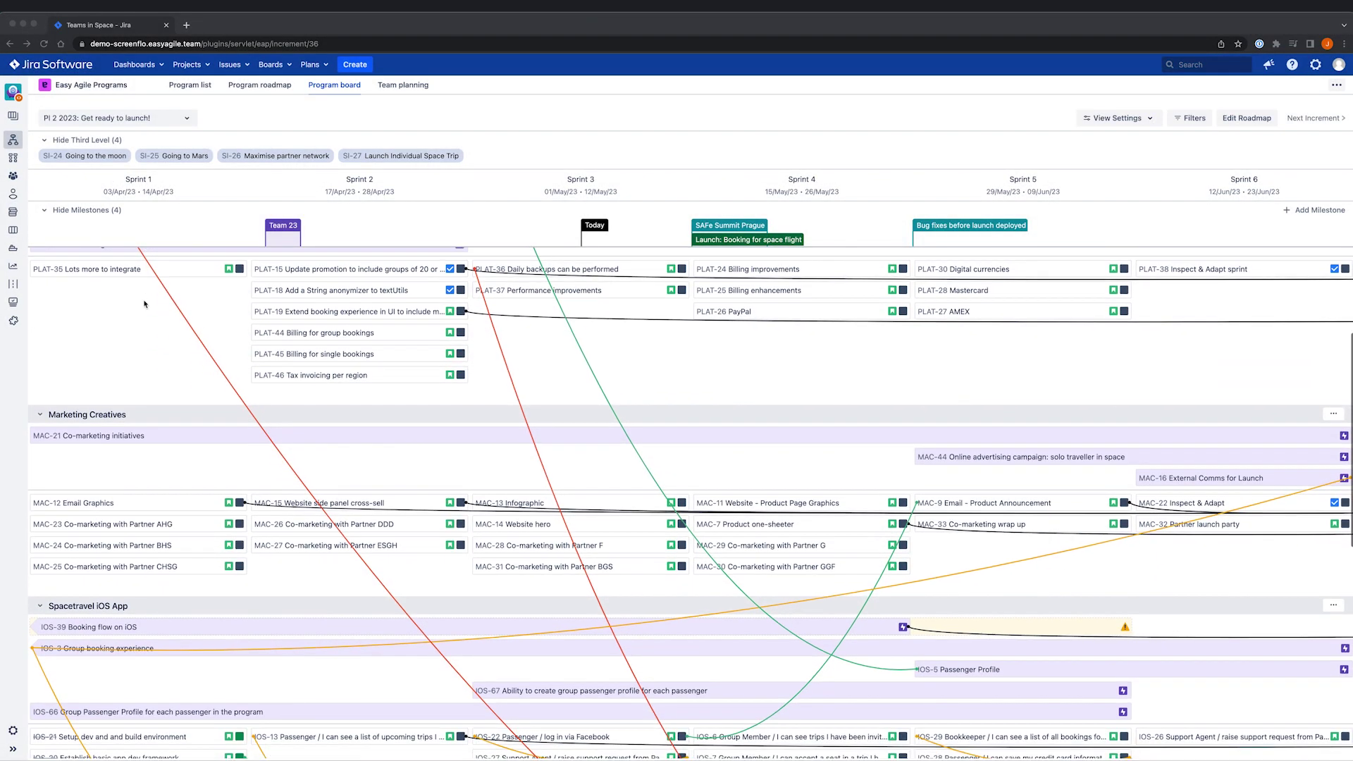
{"action": "scroll", "coordinate": [145, 304], "scroll_direction": "down", "scroll_amount": 2}
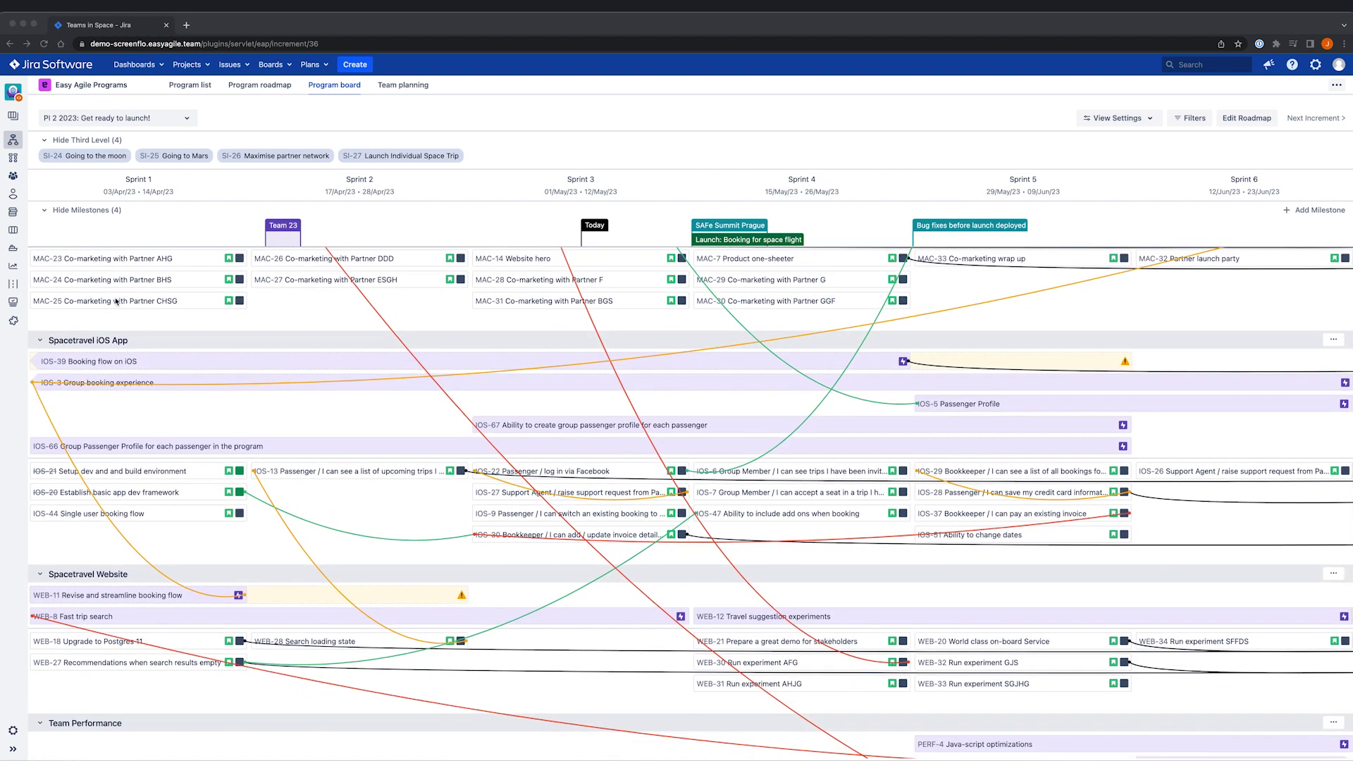
{"action": "scroll", "coordinate": [117, 301], "scroll_direction": "up", "scroll_amount": 7}
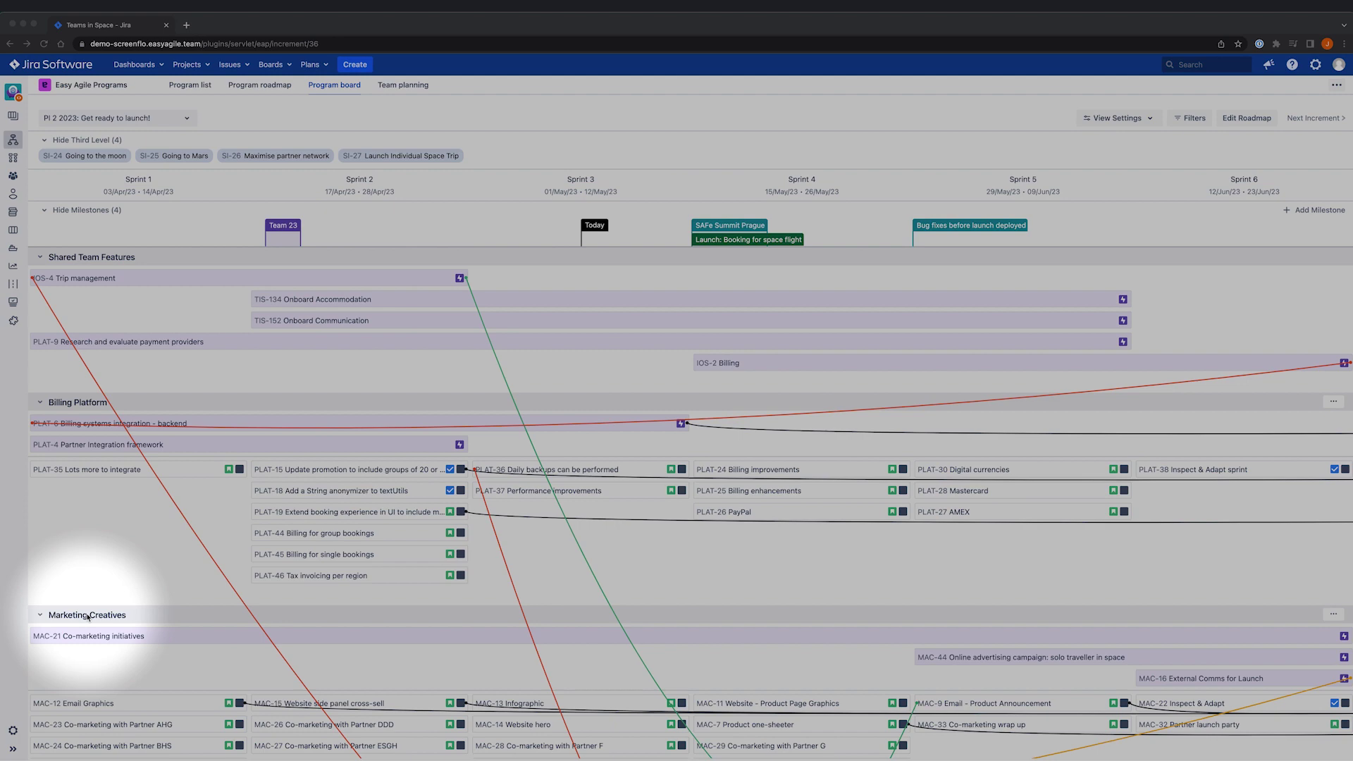
{"action": "scroll", "coordinate": [88, 616], "scroll_direction": "down", "scroll_amount": 5}
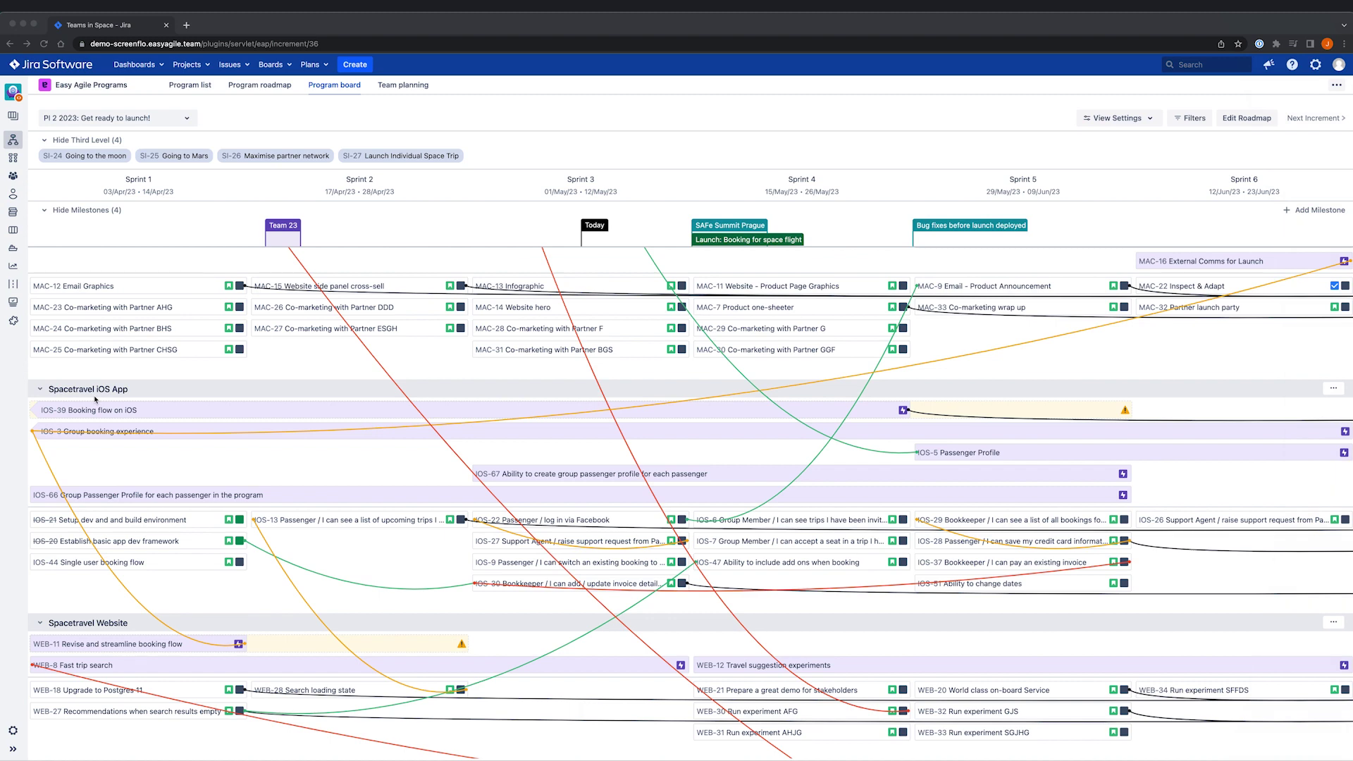
{"action": "scroll", "coordinate": [95, 399], "scroll_direction": "up", "scroll_amount": 6}
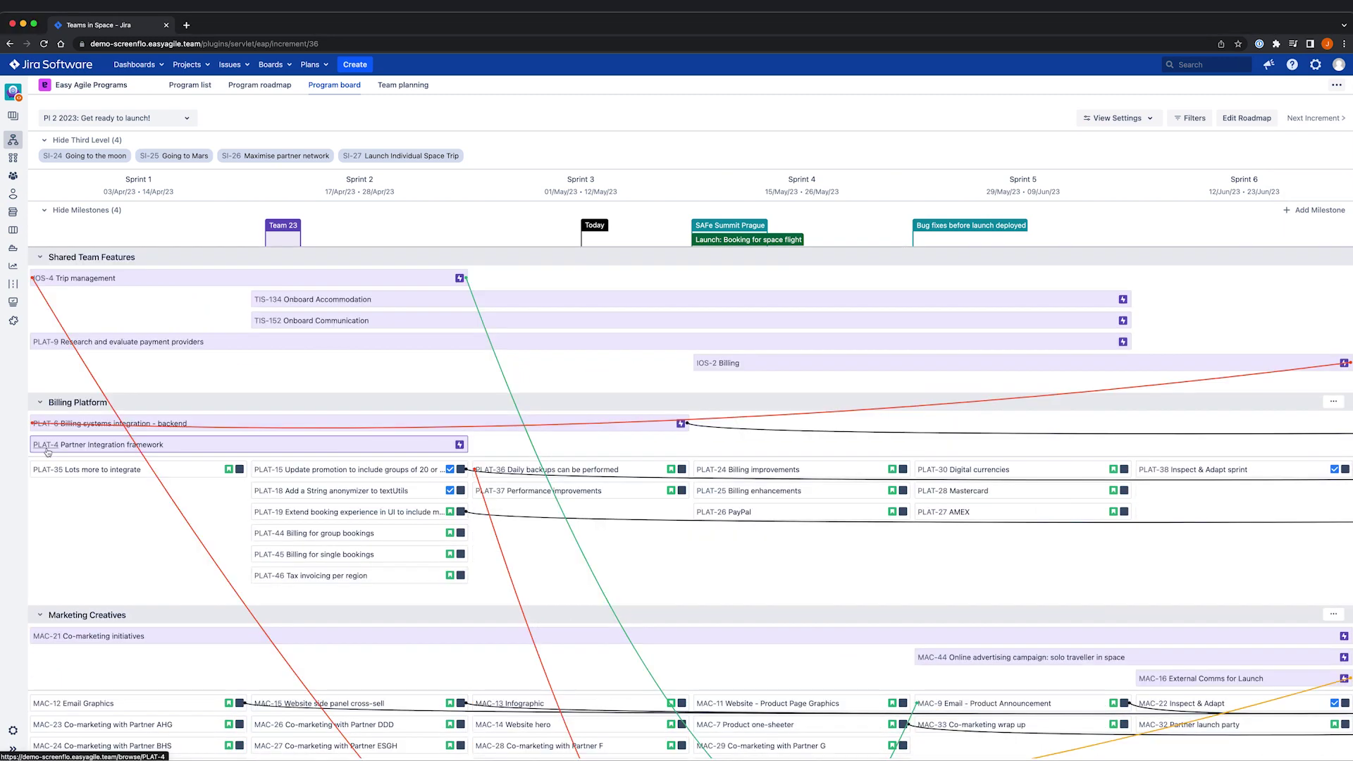
View the Partner Integration framework epic (PLAT-4) from the program board and reopen it in a separate browser tab
{"action": "left_click", "coordinate": [45, 447]}
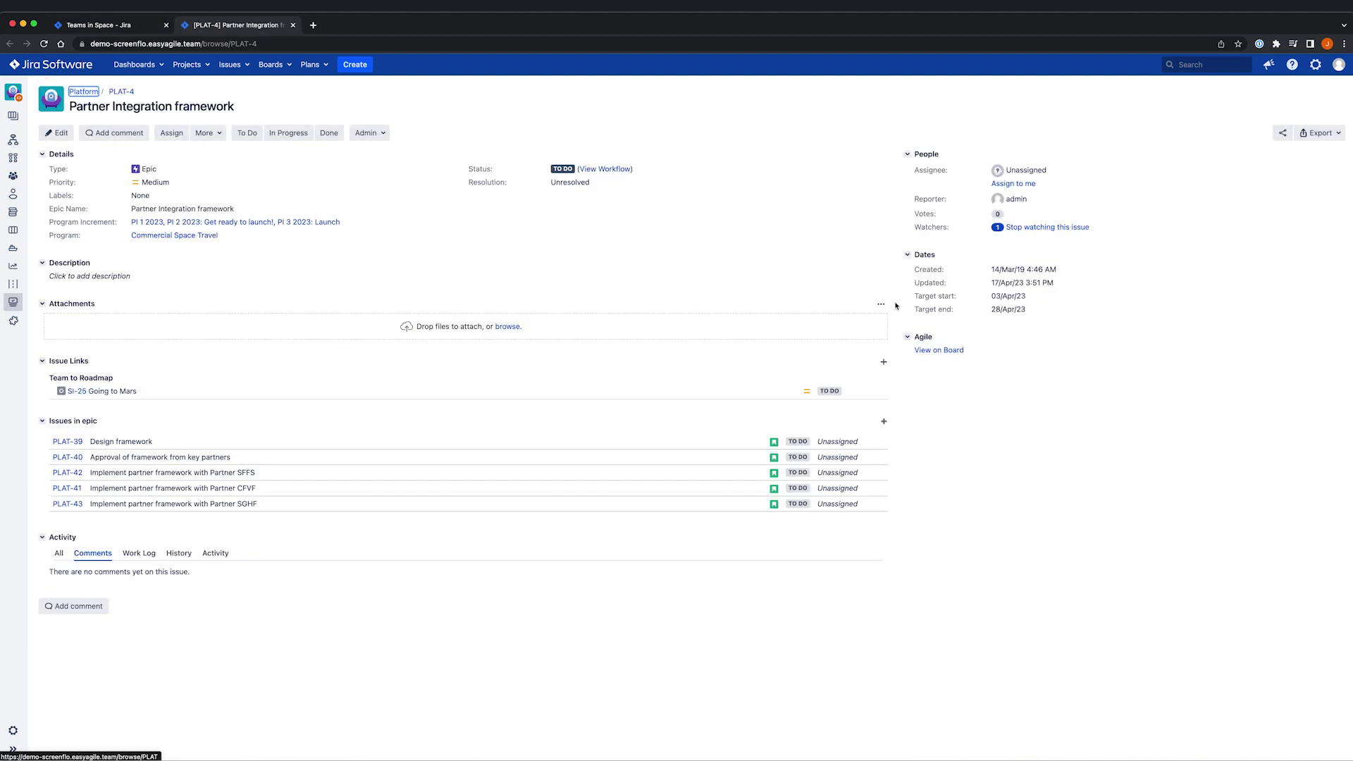
{"action": "key", "text": "super+w"}
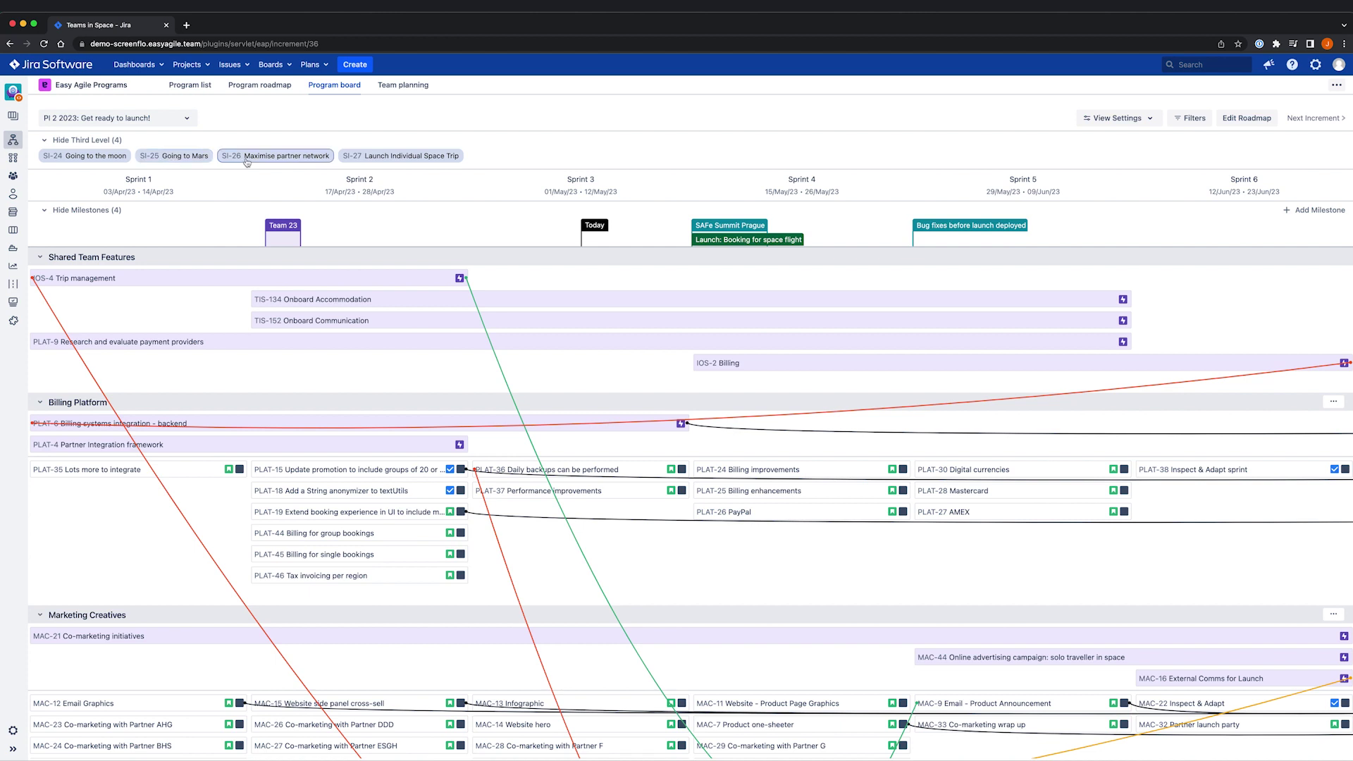
{"action": "left_click", "coordinate": [48, 452], "text": "super"}
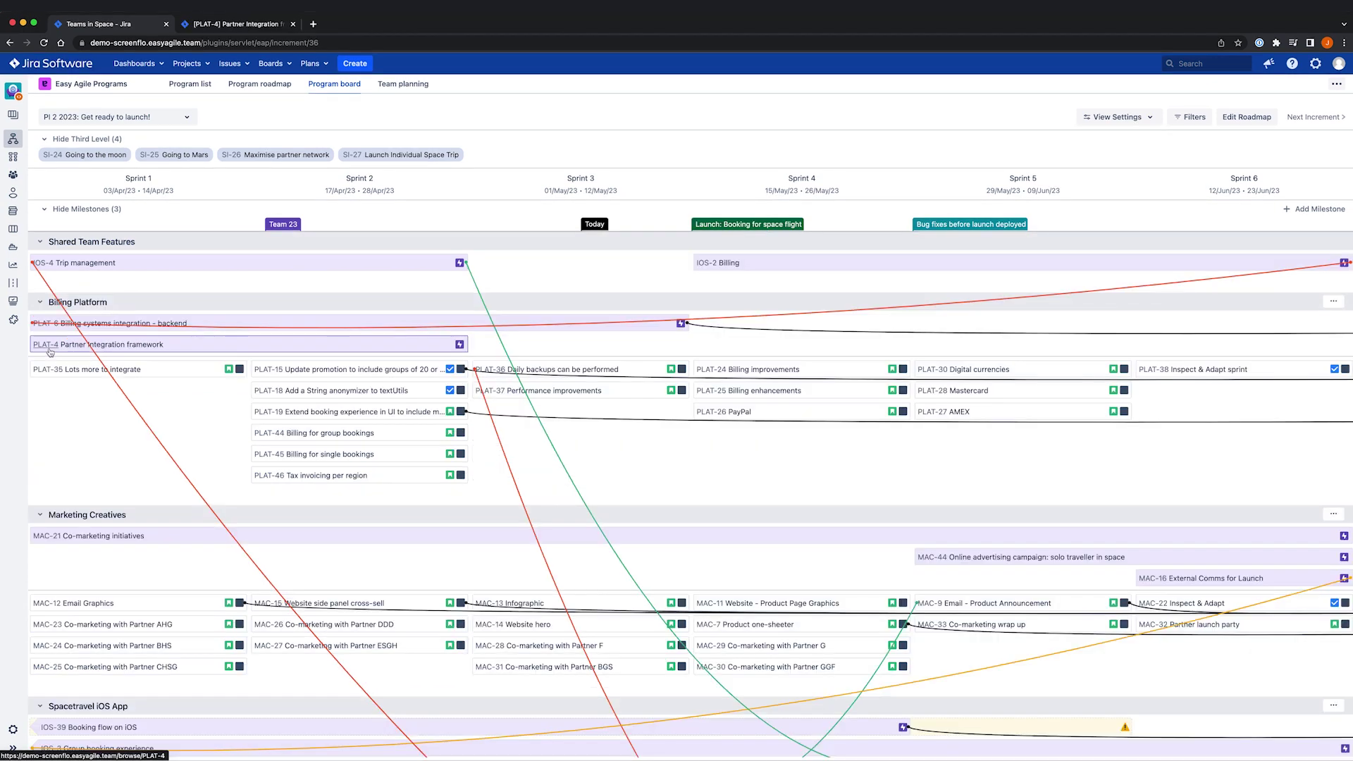
Hide the team level issues on the program board
{"action": "left_click", "coordinate": [1108, 120]}
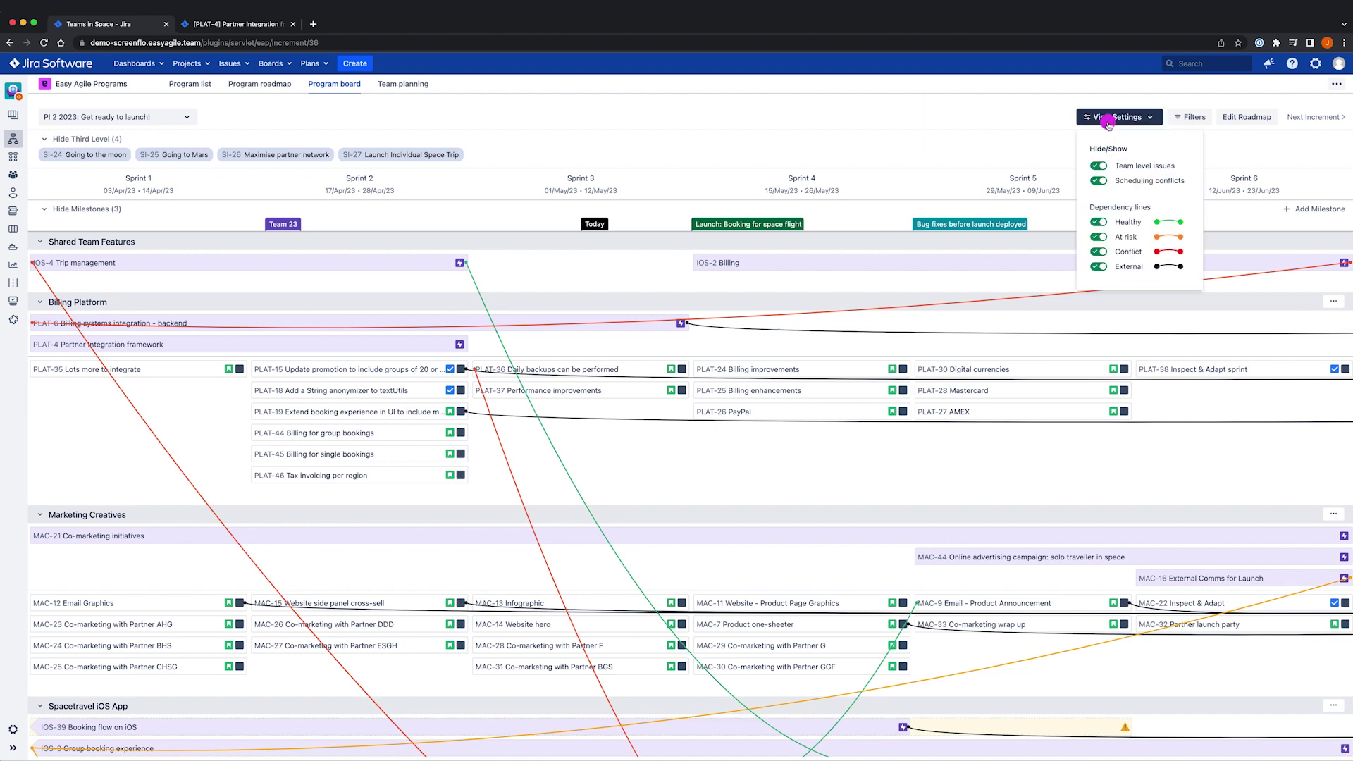
{"action": "left_click", "coordinate": [1101, 167]}
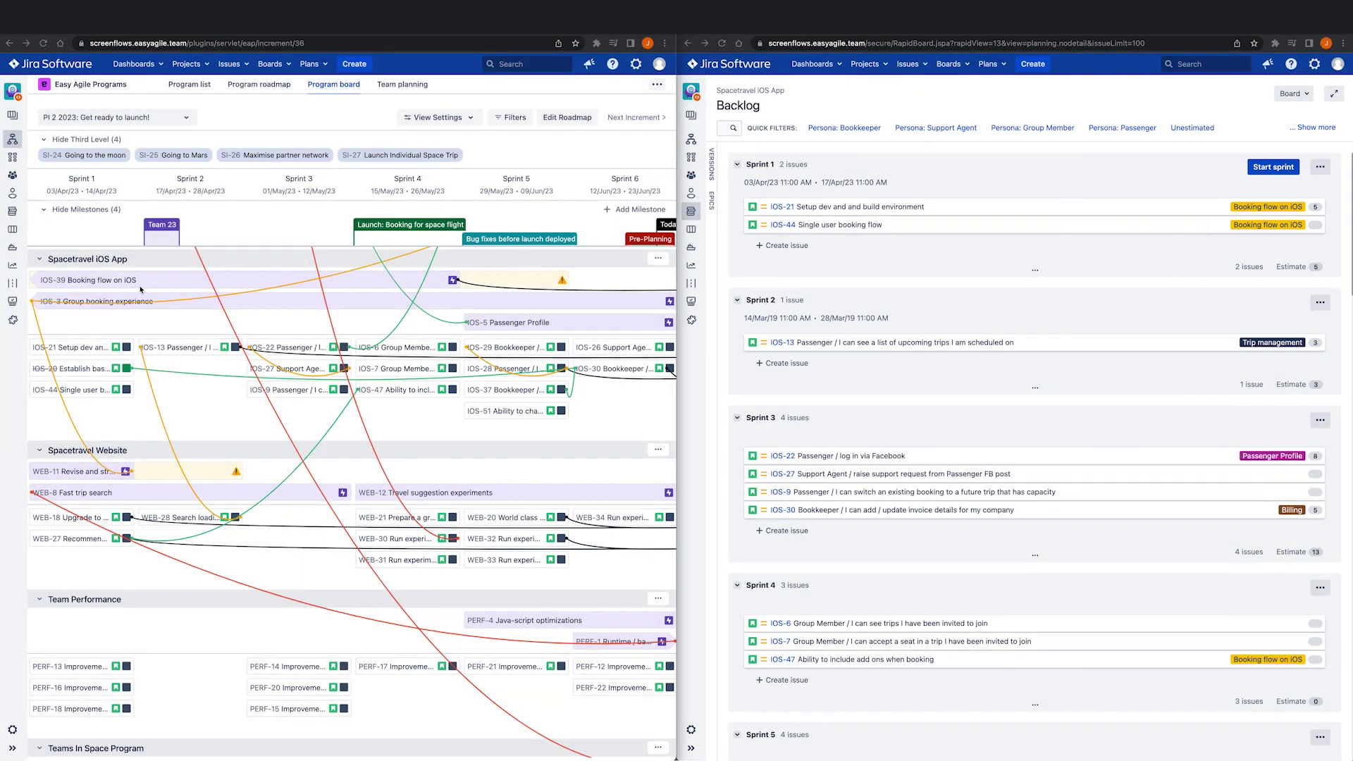
Isolate the issues belonging to the Booking flow on iOS feature (IOS-39) and clear that selection again
{"action": "left_click", "coordinate": [167, 282]}
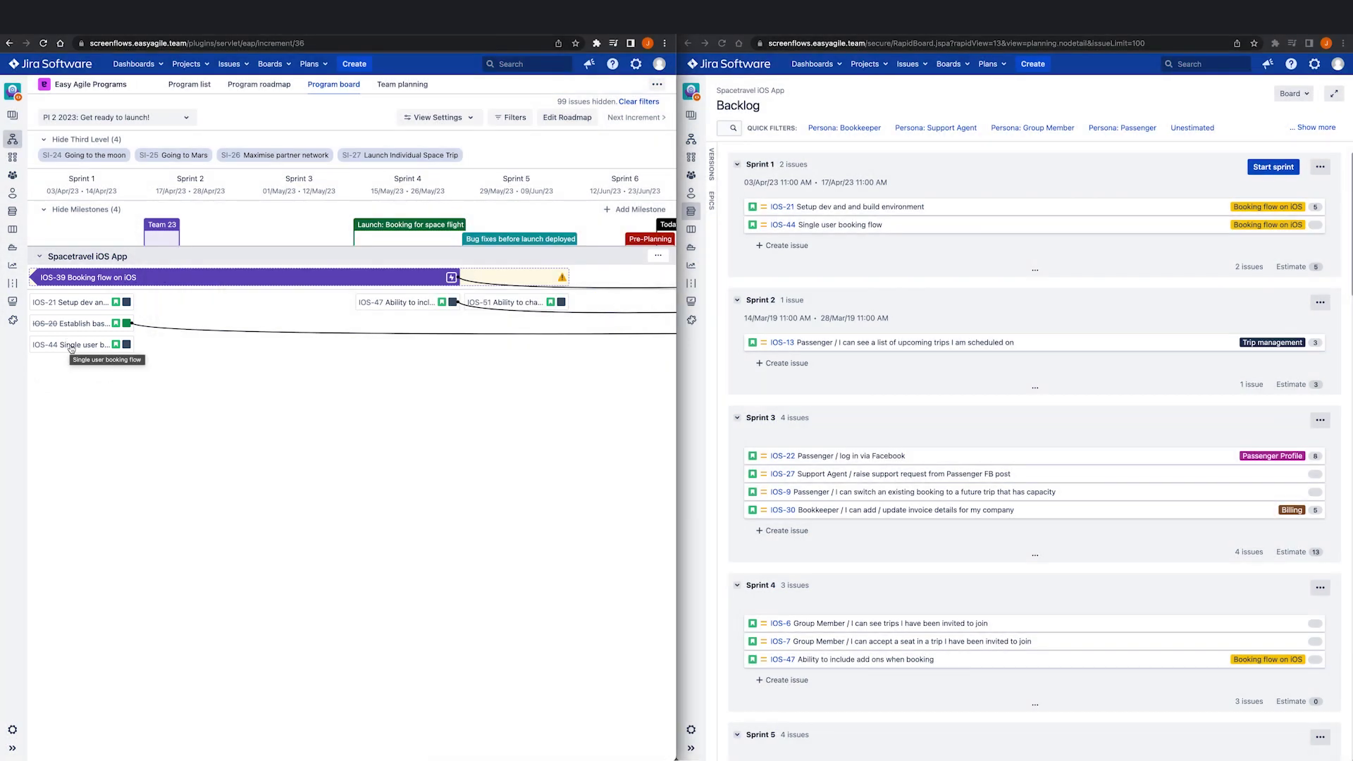
{"action": "left_click", "coordinate": [151, 282]}
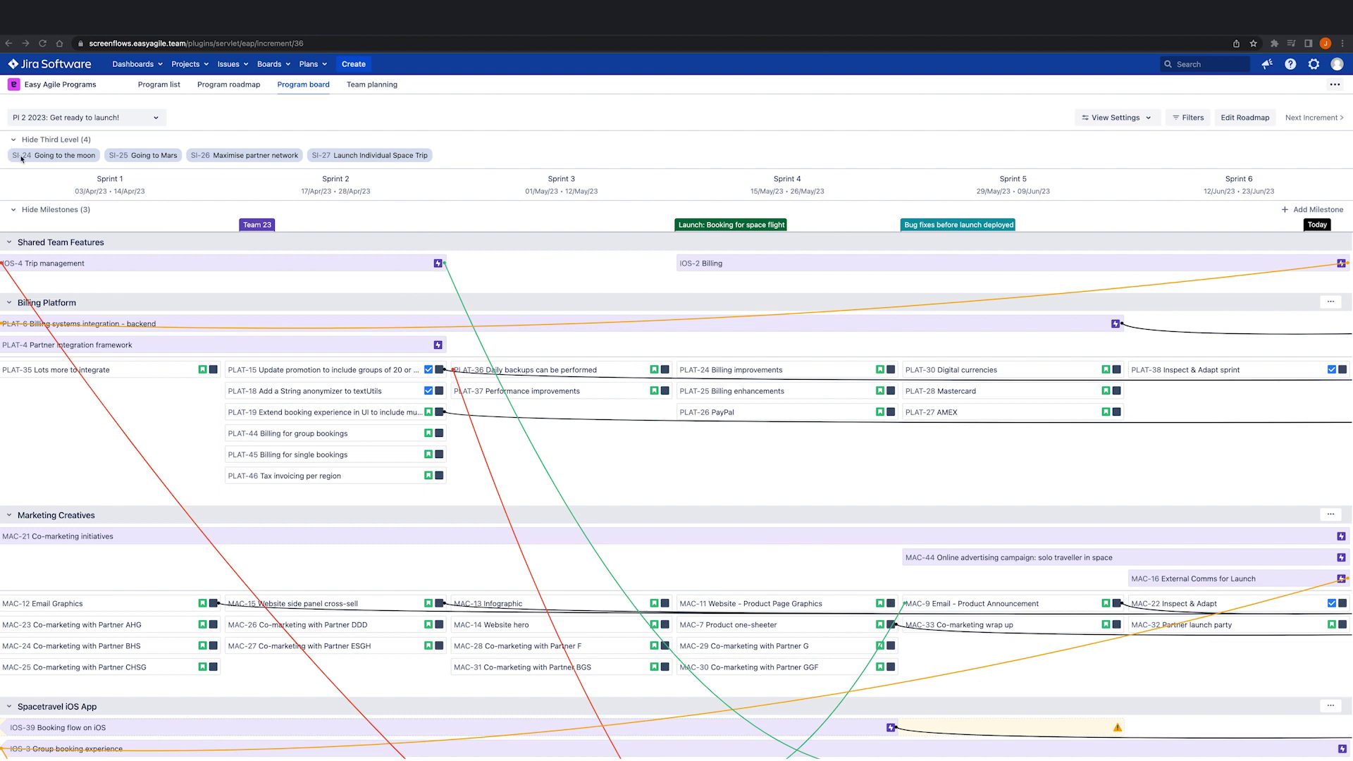
View the board filtered by the third-level items Going to the moon and Going to Mars, together and alone, and clear the filters
{"action": "left_click", "coordinate": [21, 156]}
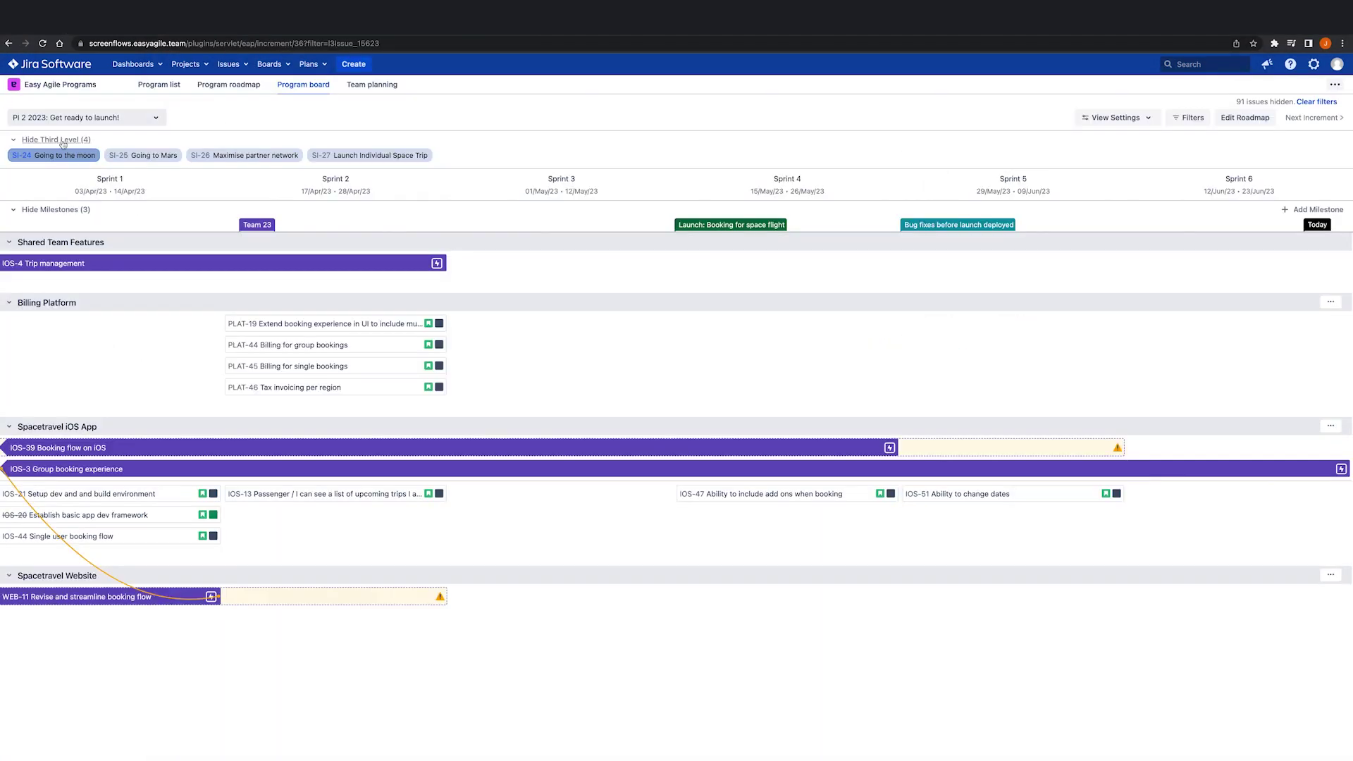
{"action": "left_click", "coordinate": [145, 157]}
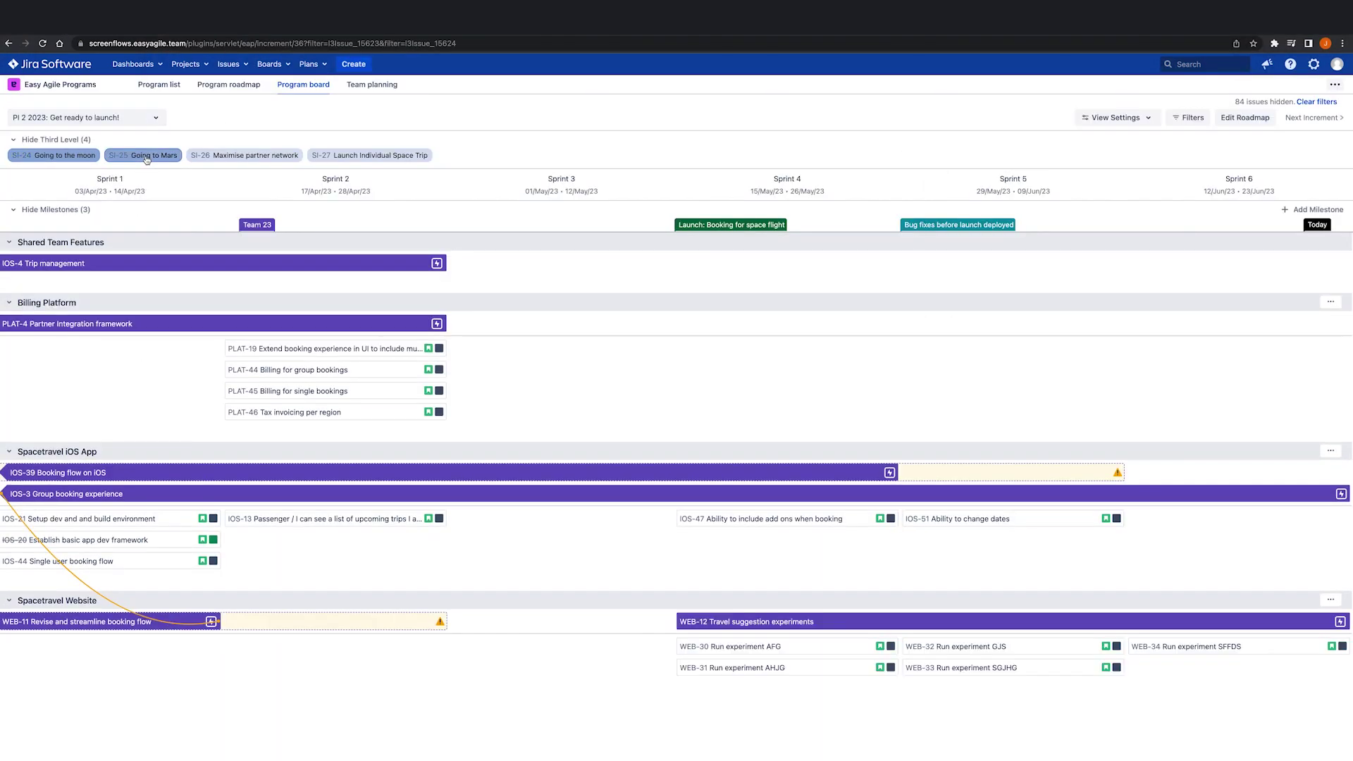
{"action": "left_click", "coordinate": [146, 156]}
{"action": "left_click", "coordinate": [80, 156]}
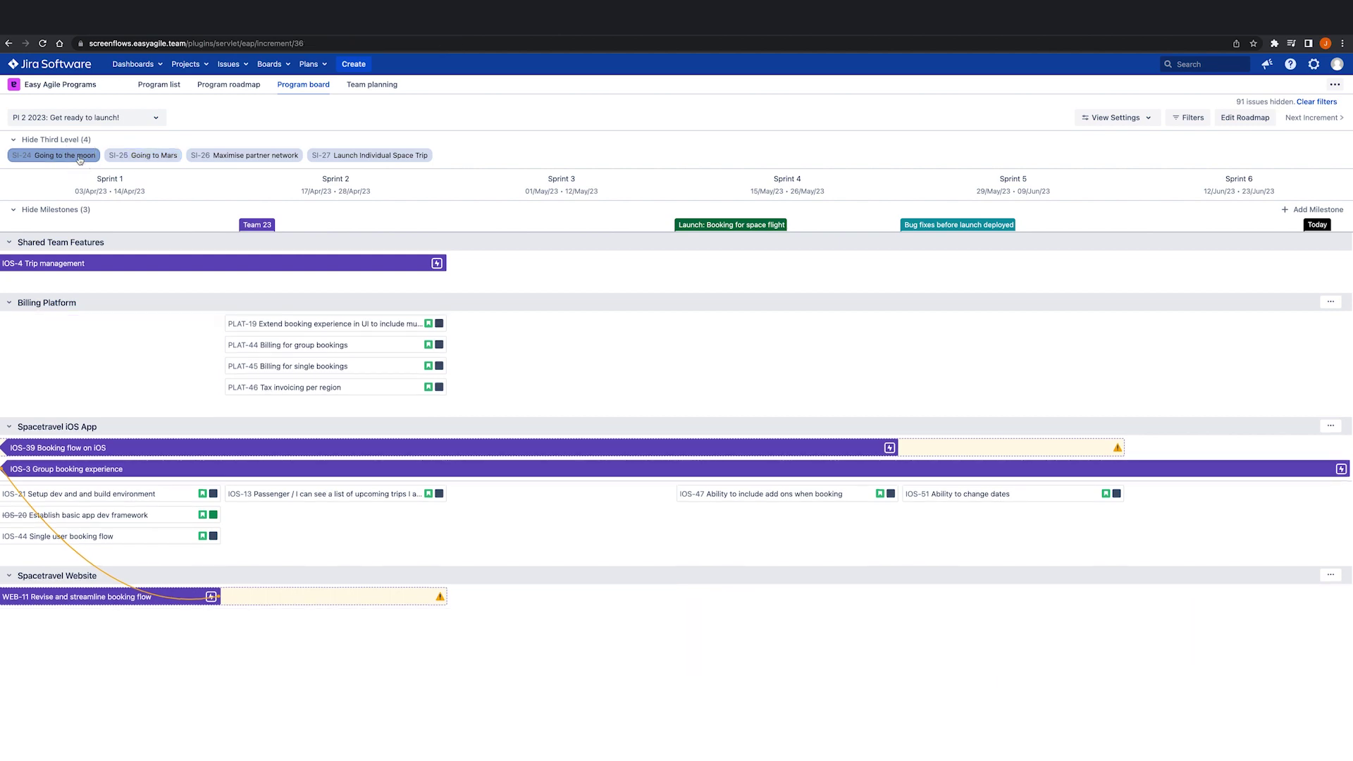
{"action": "left_click", "coordinate": [153, 157]}
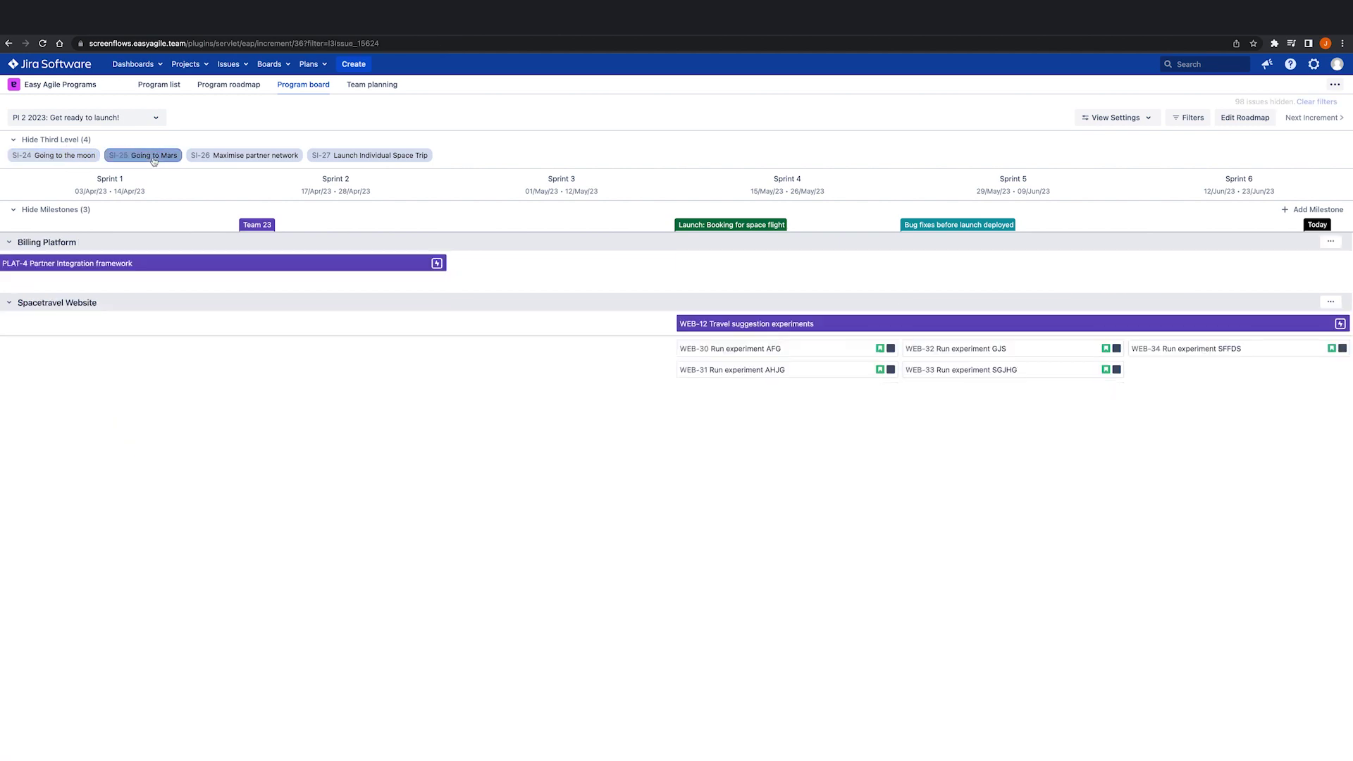
{"action": "left_click", "coordinate": [153, 159]}
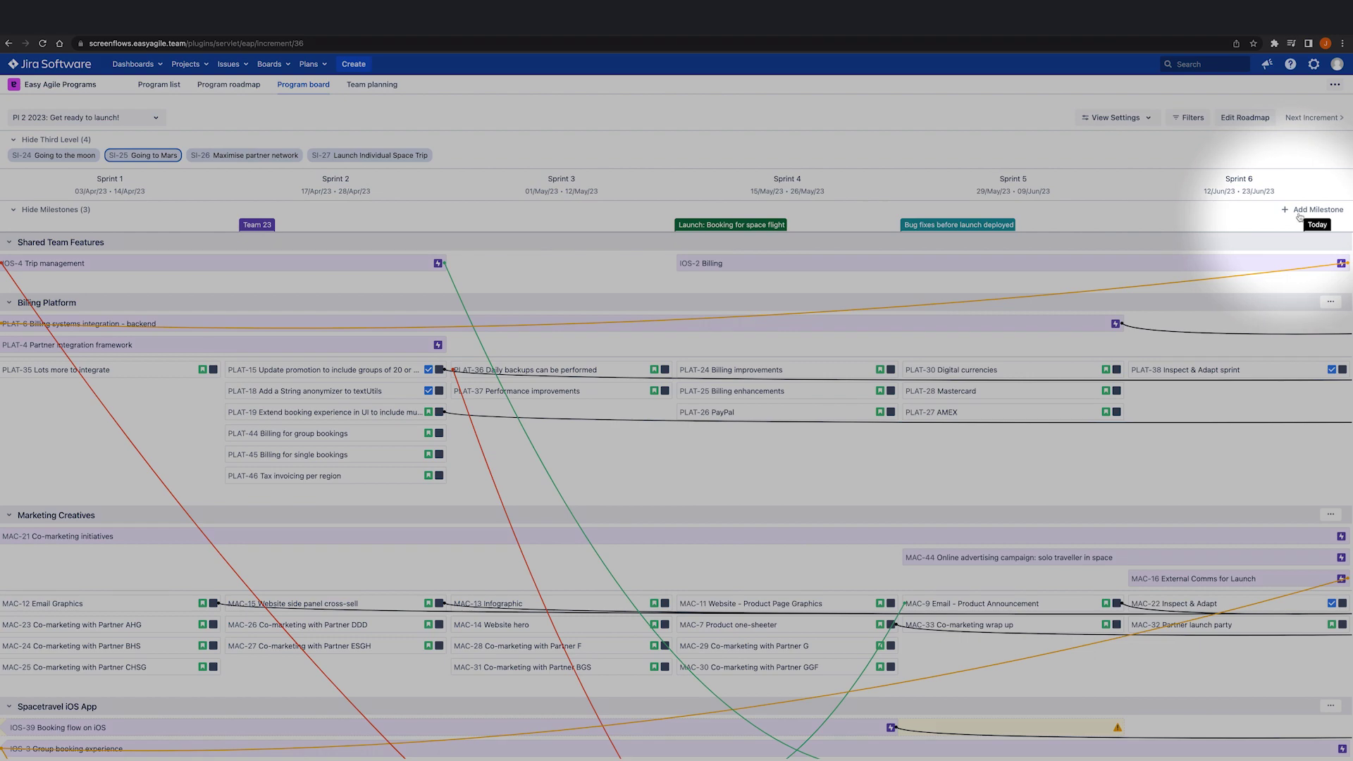
Add a red milestone named Pre-Planning running from 2023-06-19 to 2023-06-23
{"action": "left_click", "coordinate": [1302, 212]}
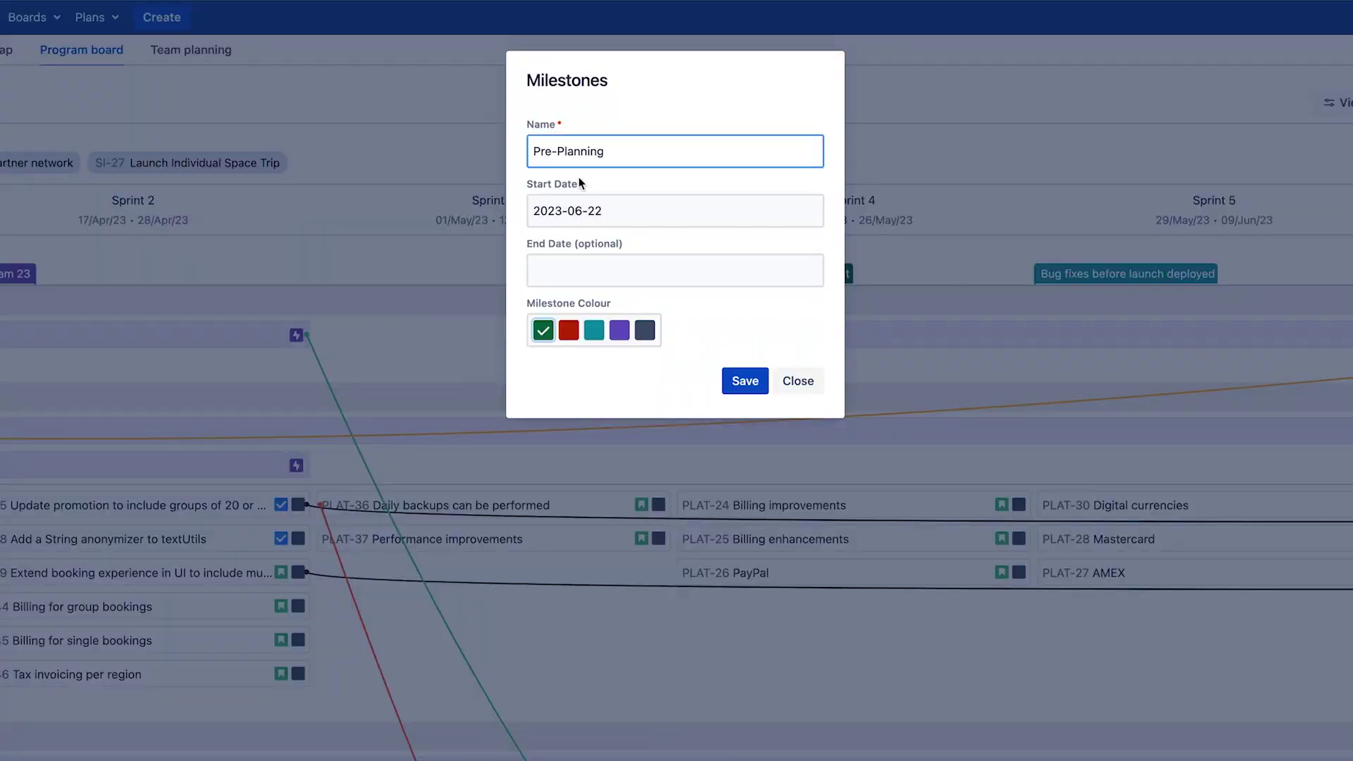
{"action": "left_click", "coordinate": [582, 211]}
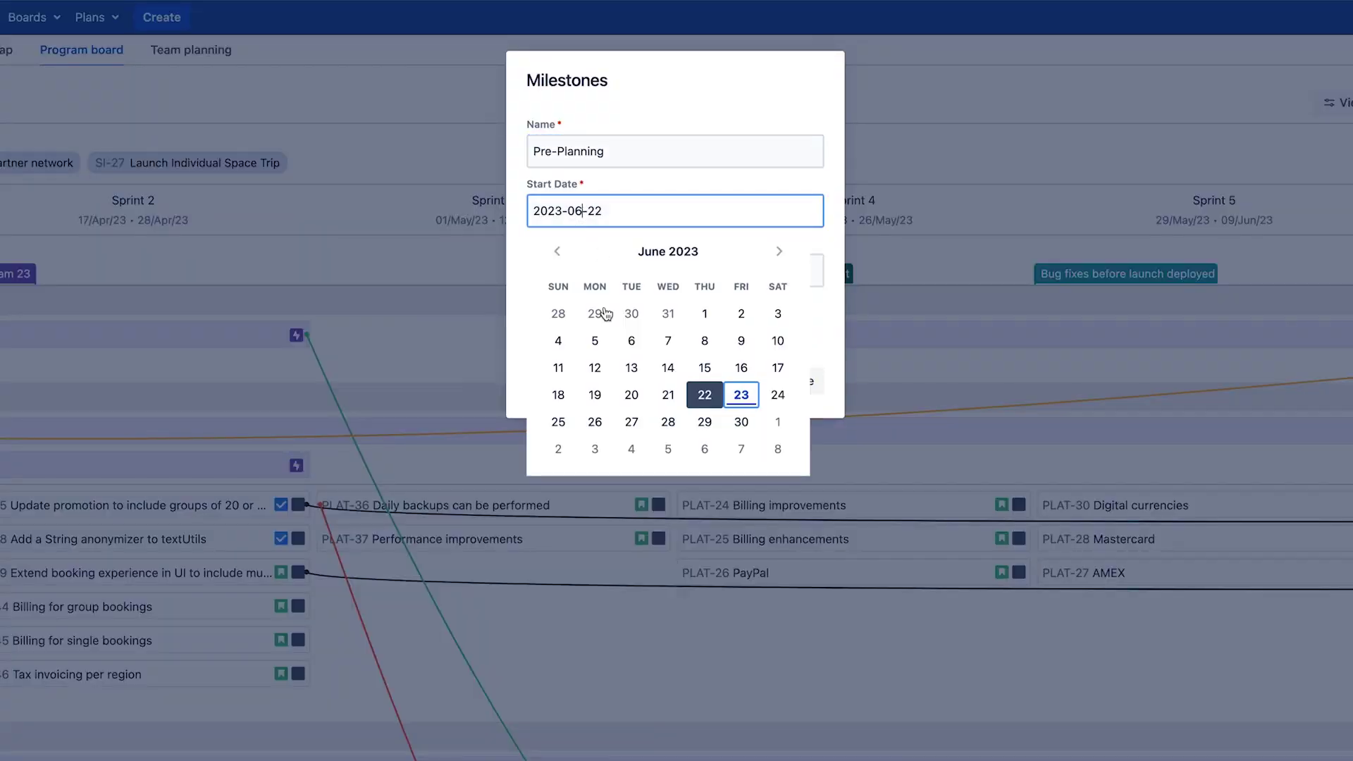
{"action": "left_click", "coordinate": [595, 395]}
{"action": "left_click", "coordinate": [587, 271]}
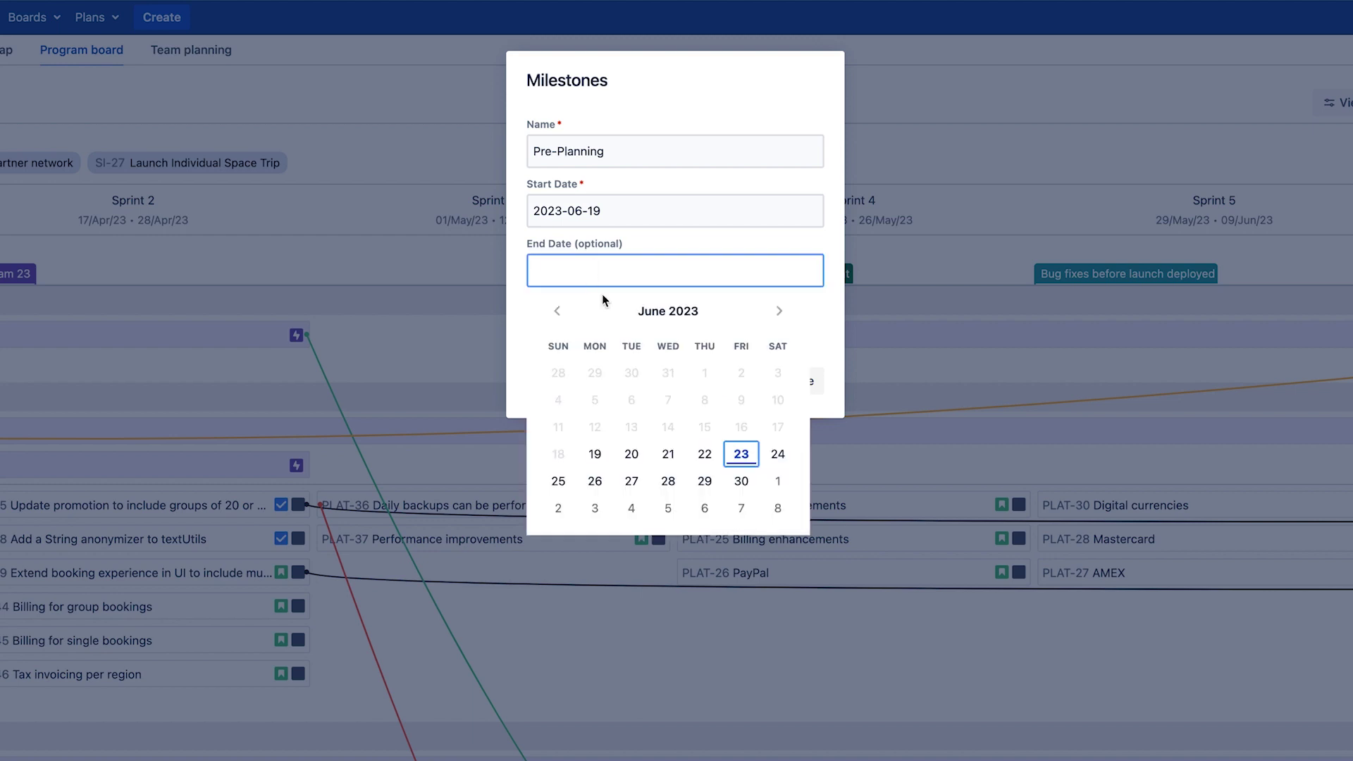
{"action": "left_click", "coordinate": [740, 455]}
{"action": "left_click", "coordinate": [569, 330]}
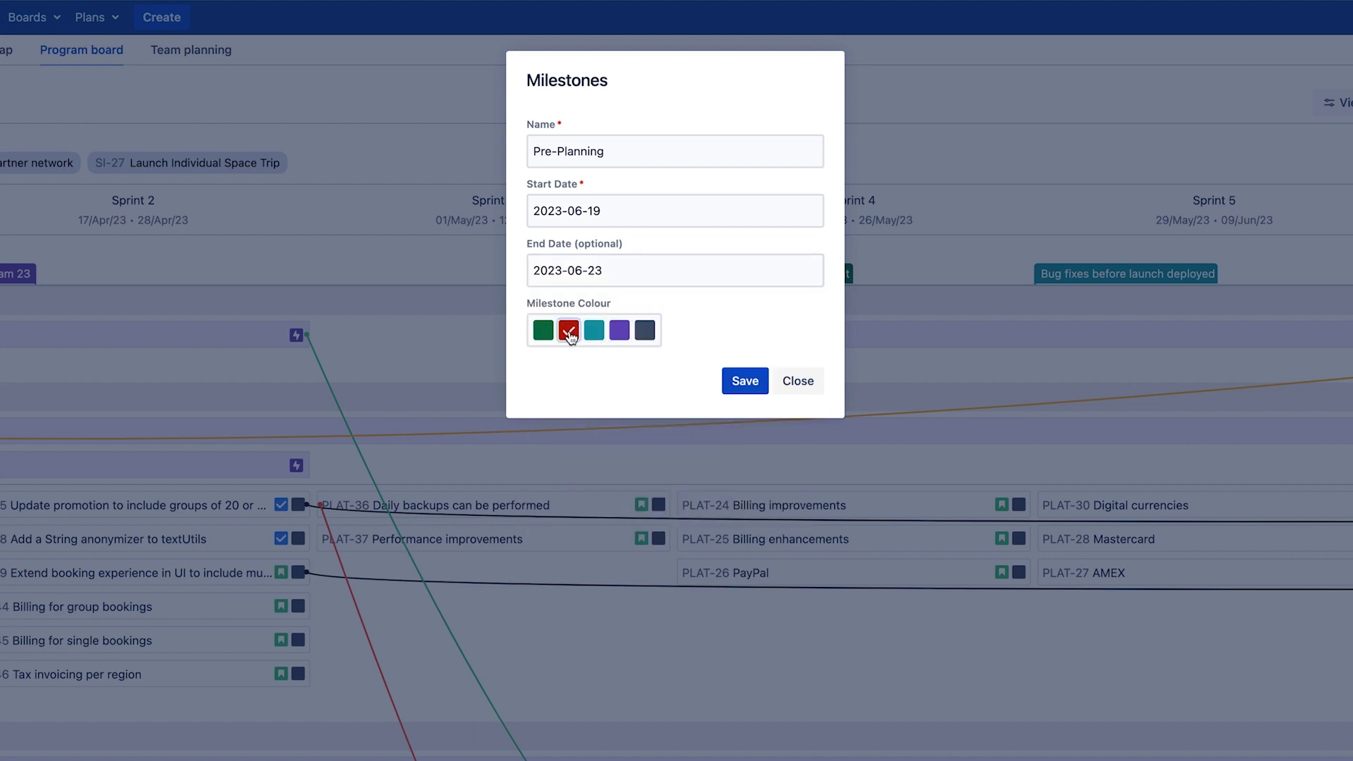
{"action": "left_click", "coordinate": [734, 387]}
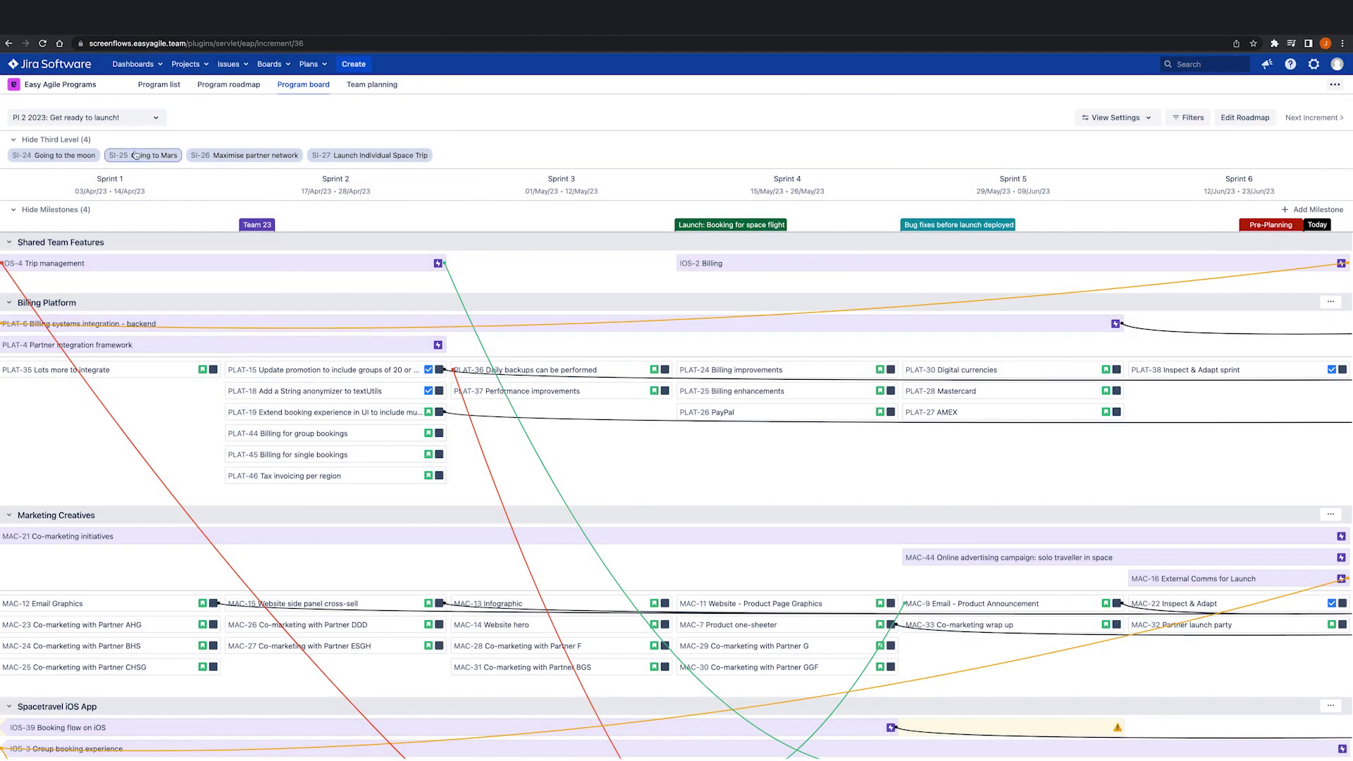
Review the lower swimlanes and filter the board by the third-level item Going to the moon
{"action": "scroll", "coordinate": [173, 245], "scroll_direction": "down", "scroll_amount": 3}
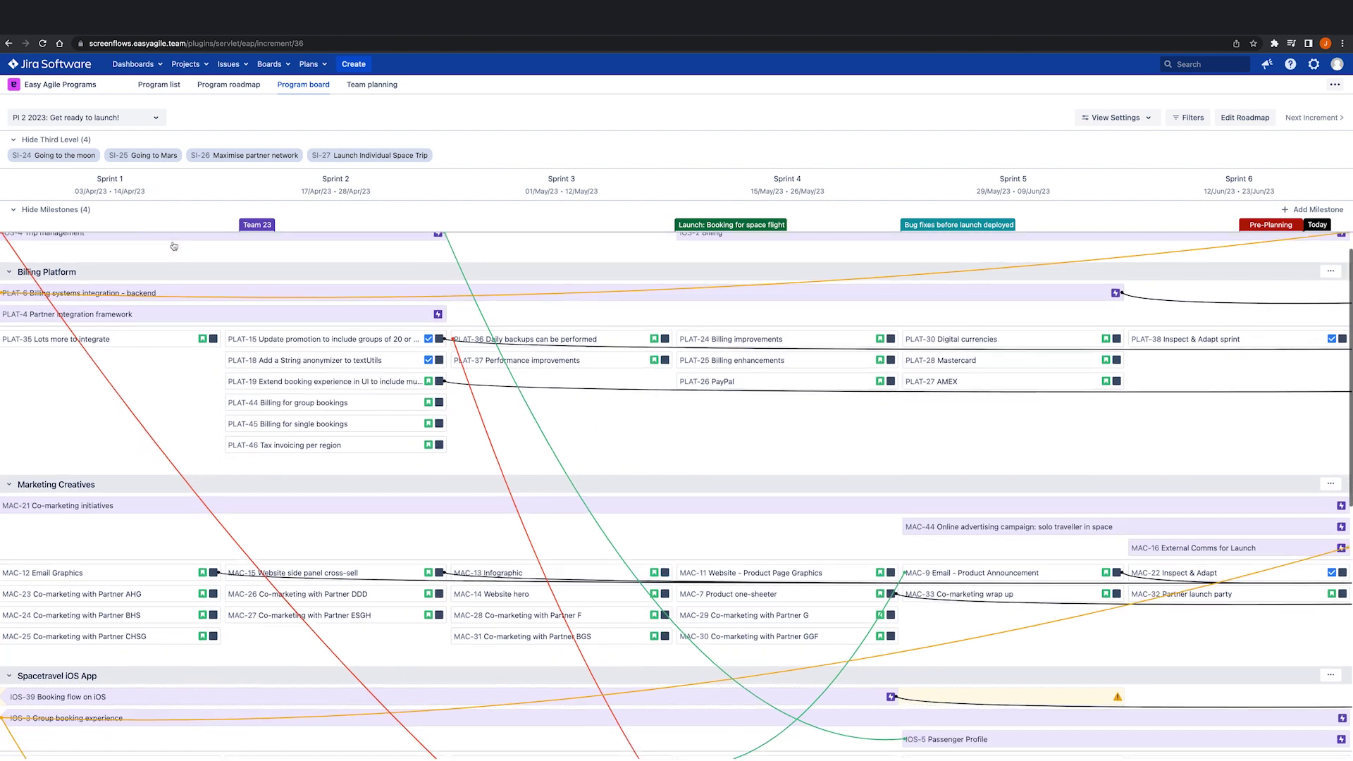
{"action": "scroll", "coordinate": [173, 244], "scroll_direction": "down", "scroll_amount": 3}
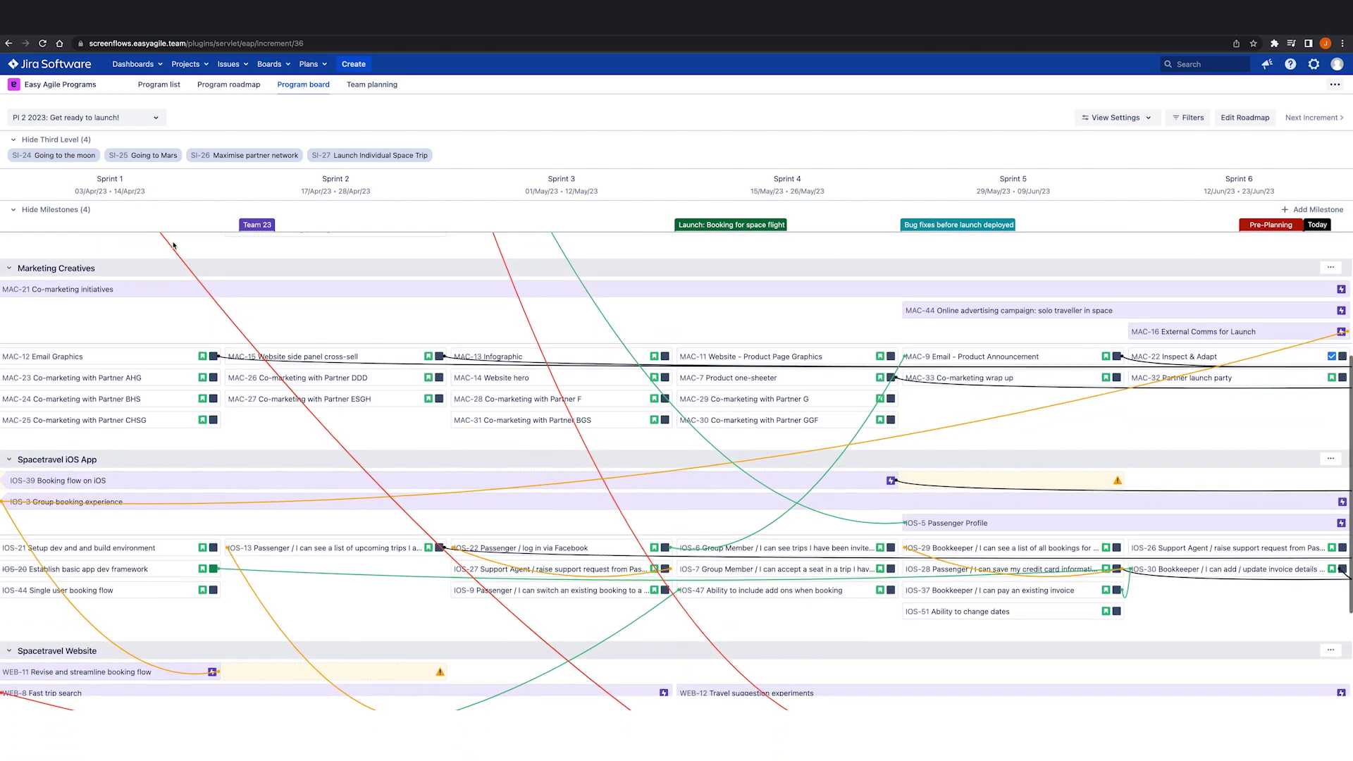
{"action": "left_click", "coordinate": [88, 157]}
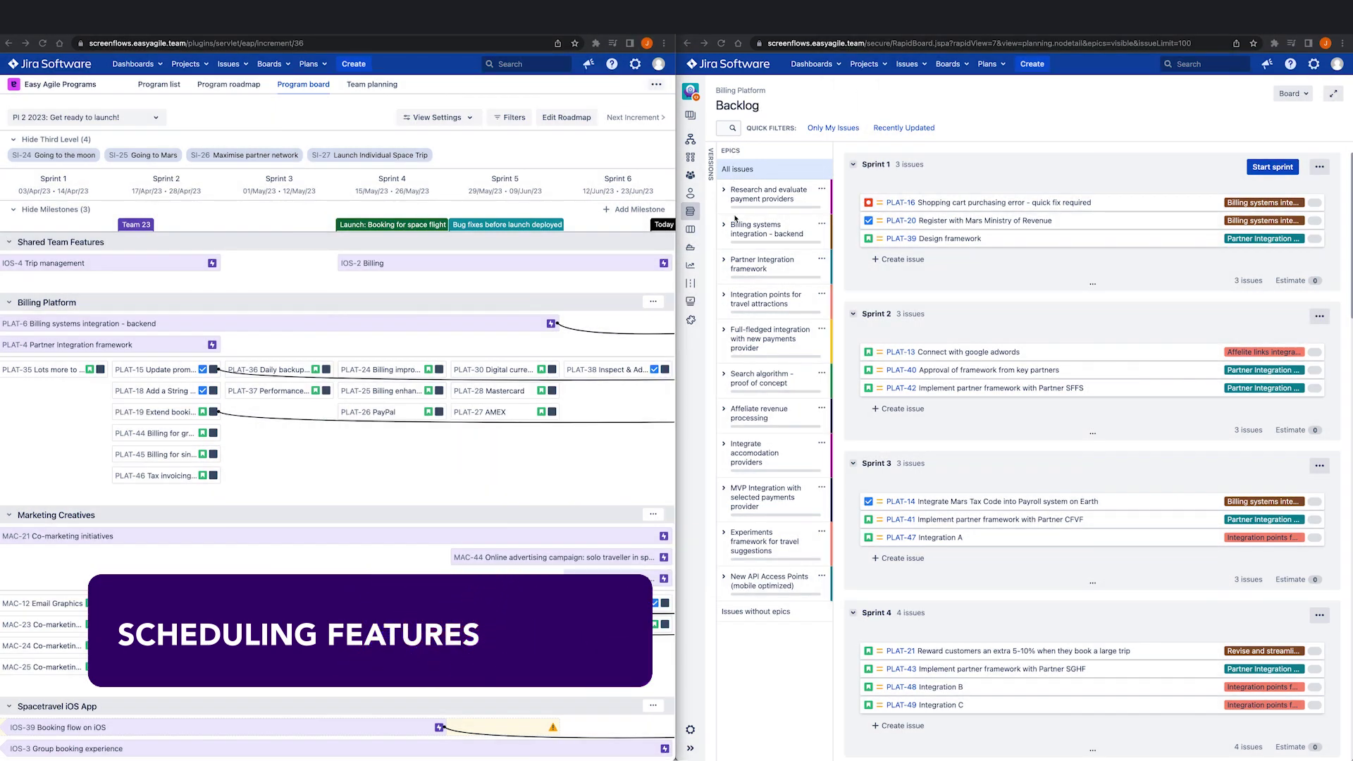
Expand the Billing systems integration - backend epic in the Billing Platform backlog and open its issue PLAT-6
{"action": "left_click", "coordinate": [729, 229]}
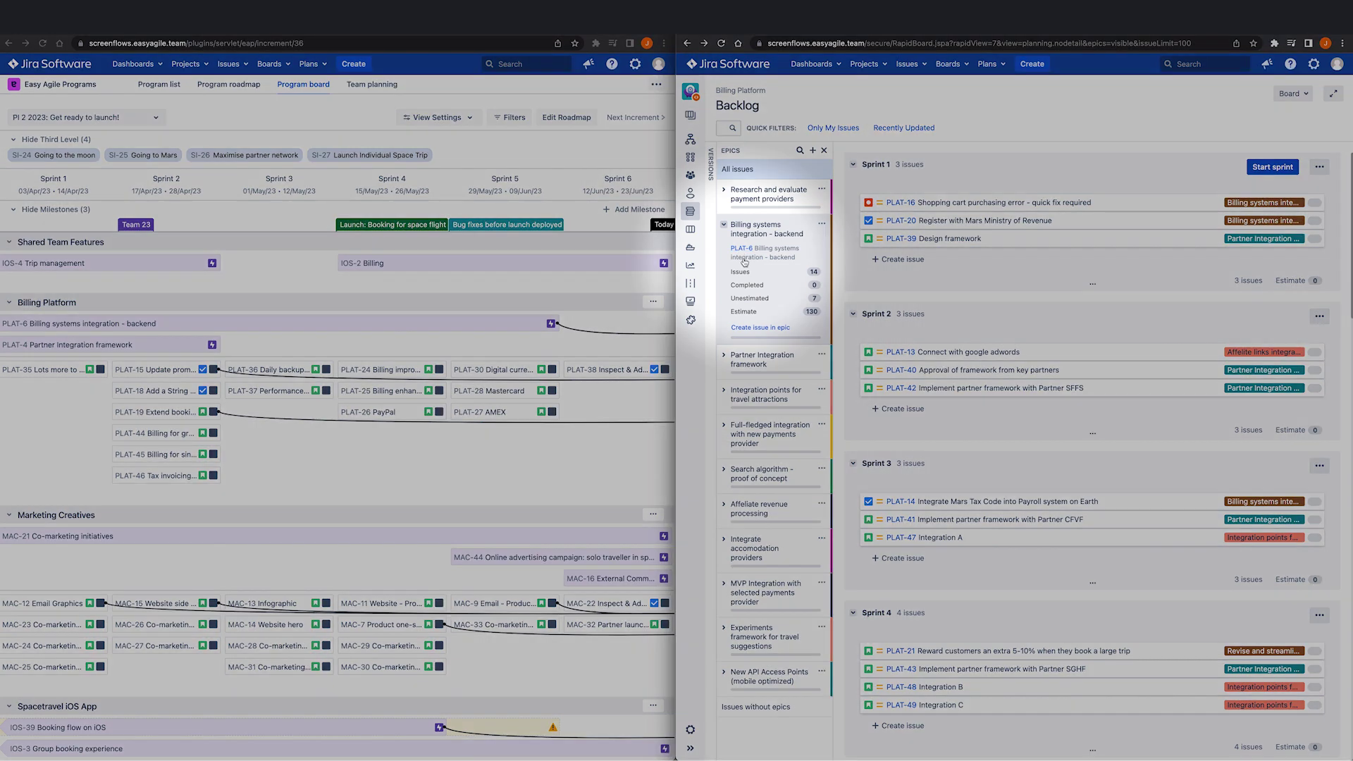
{"action": "left_click", "coordinate": [745, 250]}
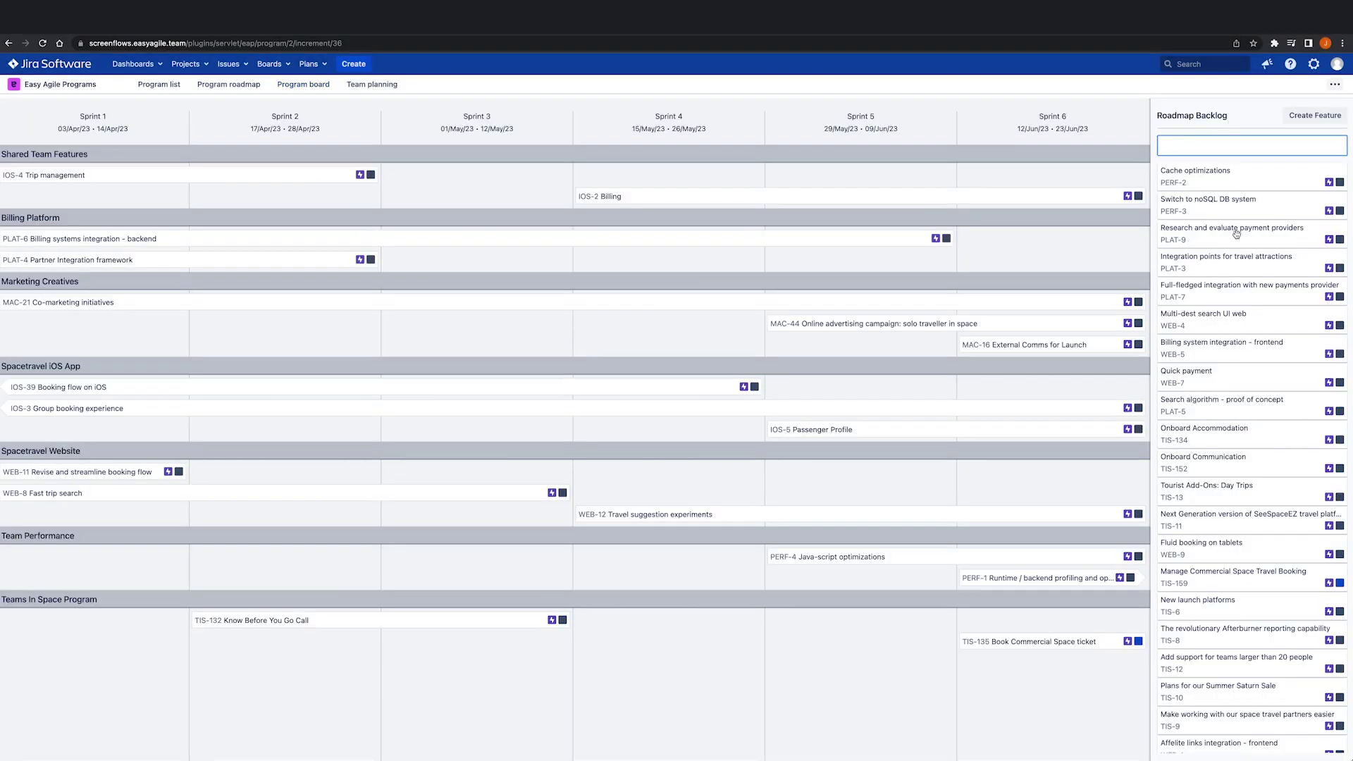
Schedule Research and evaluate payment providers across Sprints 3 to 5 and Quick payment across Sprints 2 to 3 in Billing Platform
{"action": "left_click_drag", "start_coordinate": [1236, 234], "coordinate": [939, 282]}
{"action": "left_click_drag", "start_coordinate": [1212, 347], "coordinate": [200, 290]}
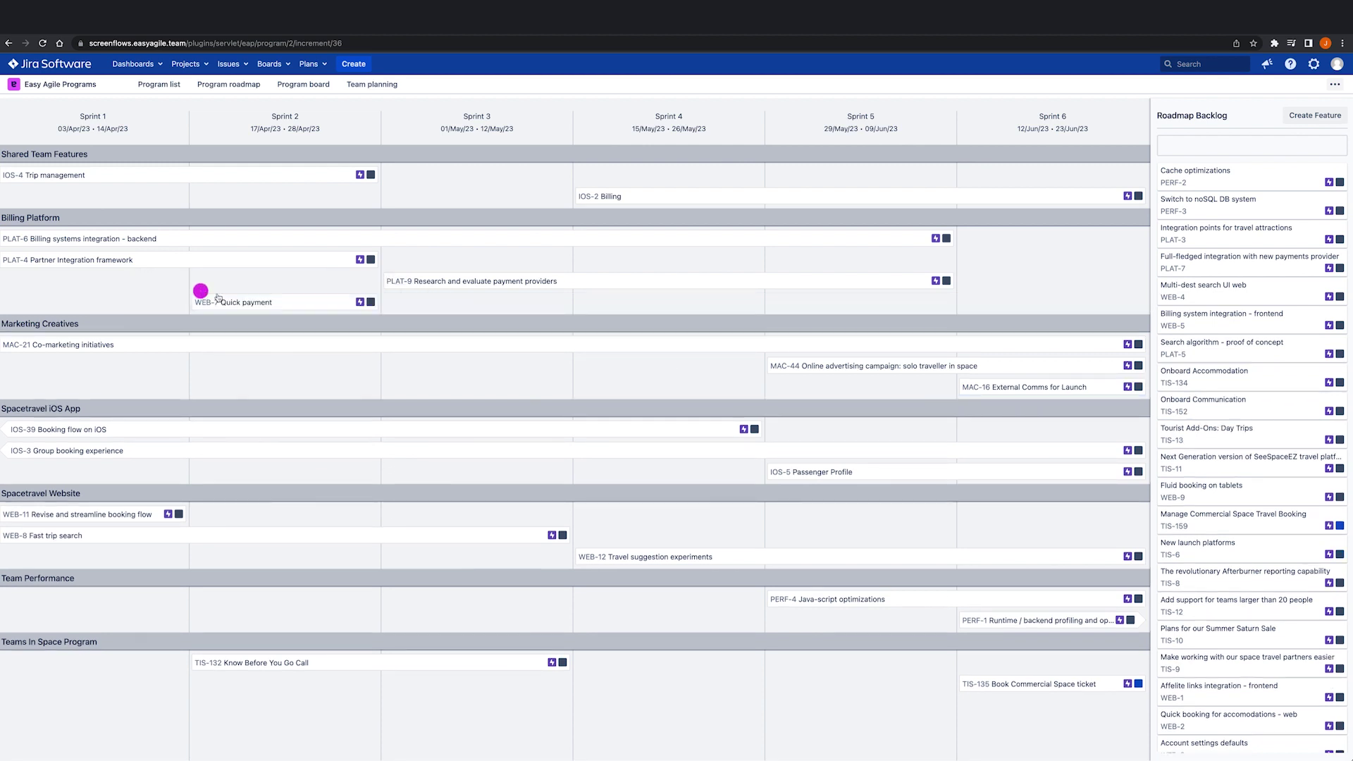
{"action": "left_click_drag", "start_coordinate": [379, 305], "coordinate": [553, 306]}
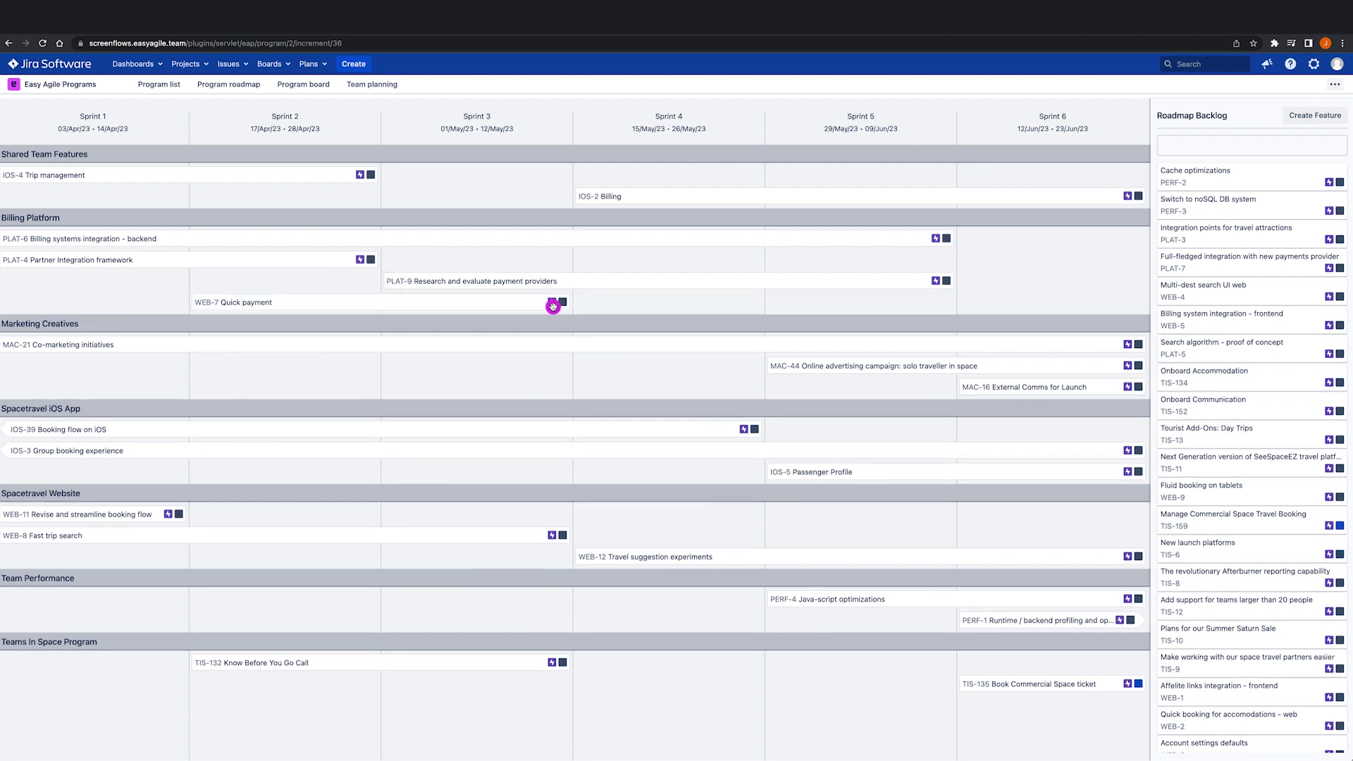
Schedule Fluid booking on tablets in the Spacetravel iOS App swimlane from Sprint 3 and extend it to Sprint 5
{"action": "left_click_drag", "start_coordinate": [1202, 490], "coordinate": [484, 466]}
{"action": "left_click_drag", "start_coordinate": [568, 471], "coordinate": [887, 473]}
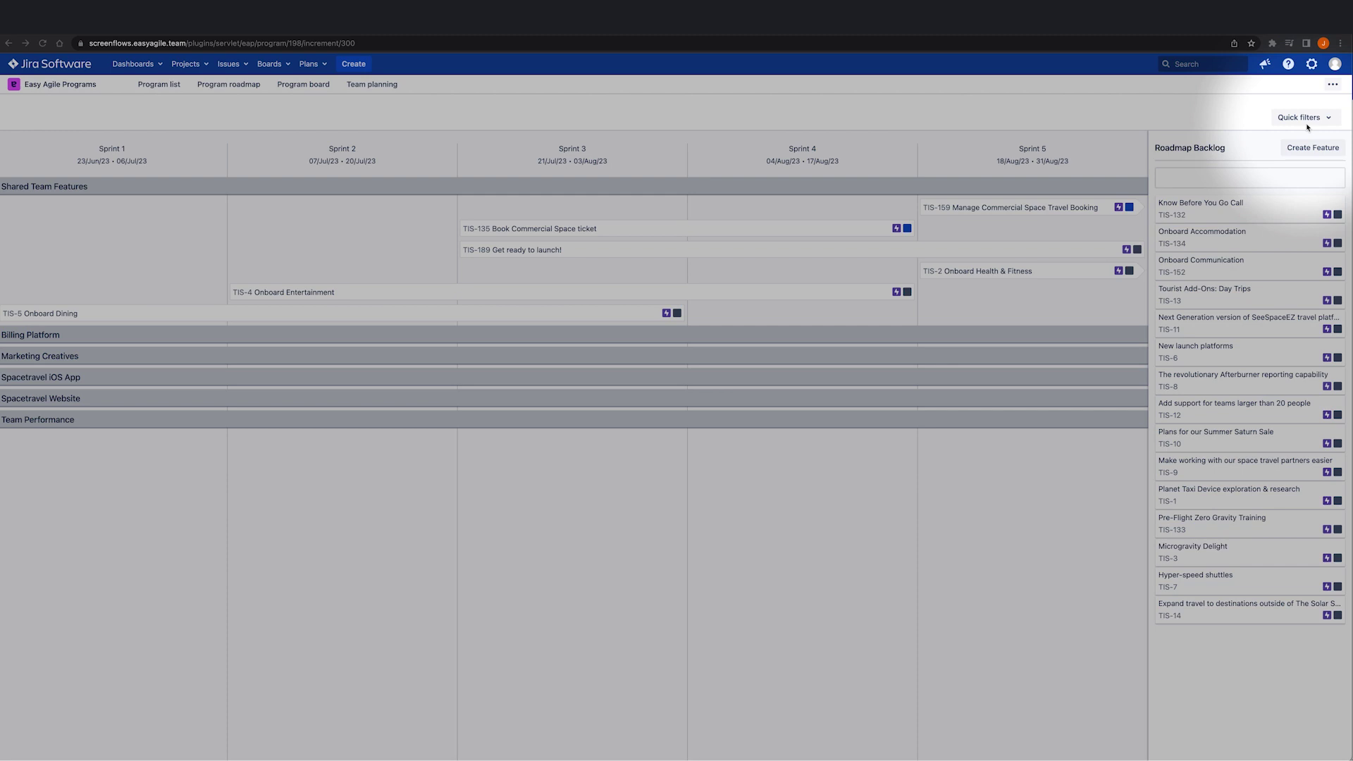
Filter the increment roadmap and its backlog by the Enhancements quick filter
{"action": "left_click", "coordinate": [1301, 120]}
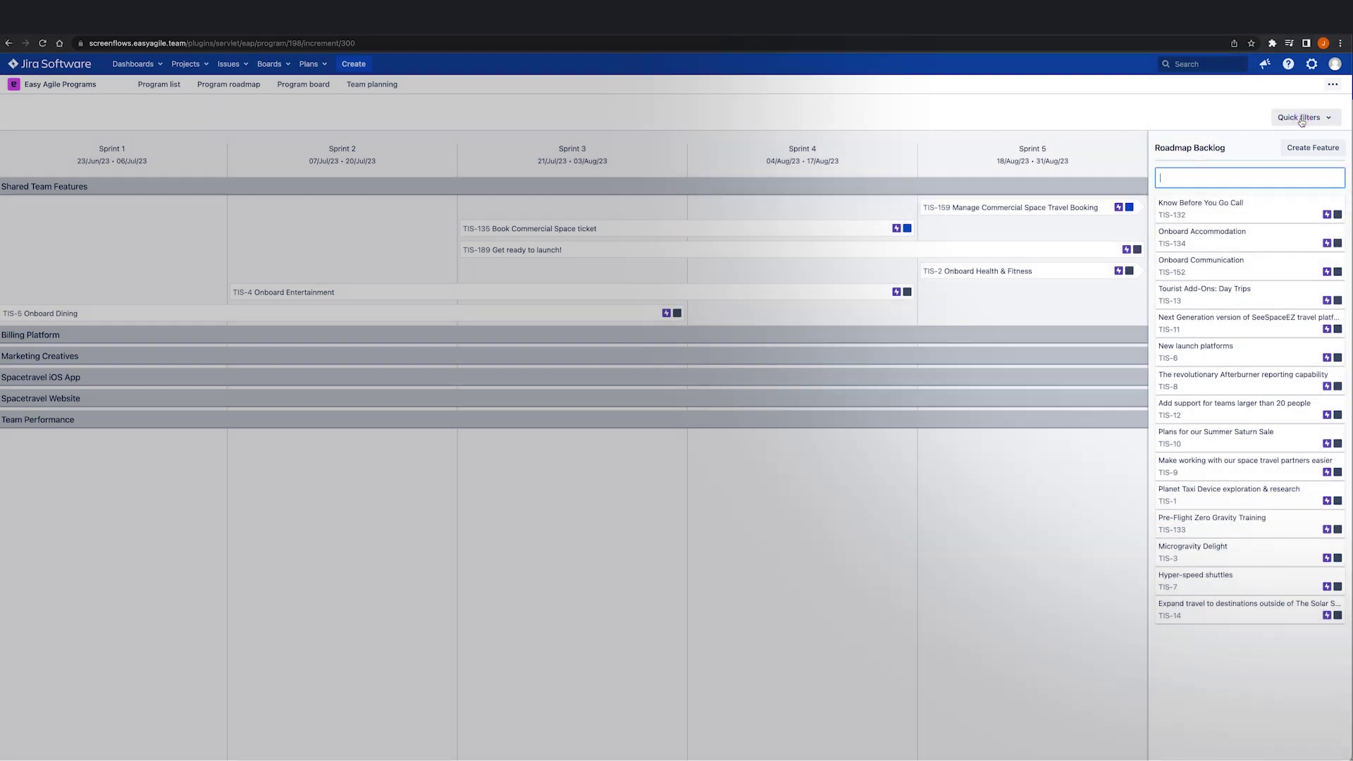
{"action": "left_click", "coordinate": [1302, 118]}
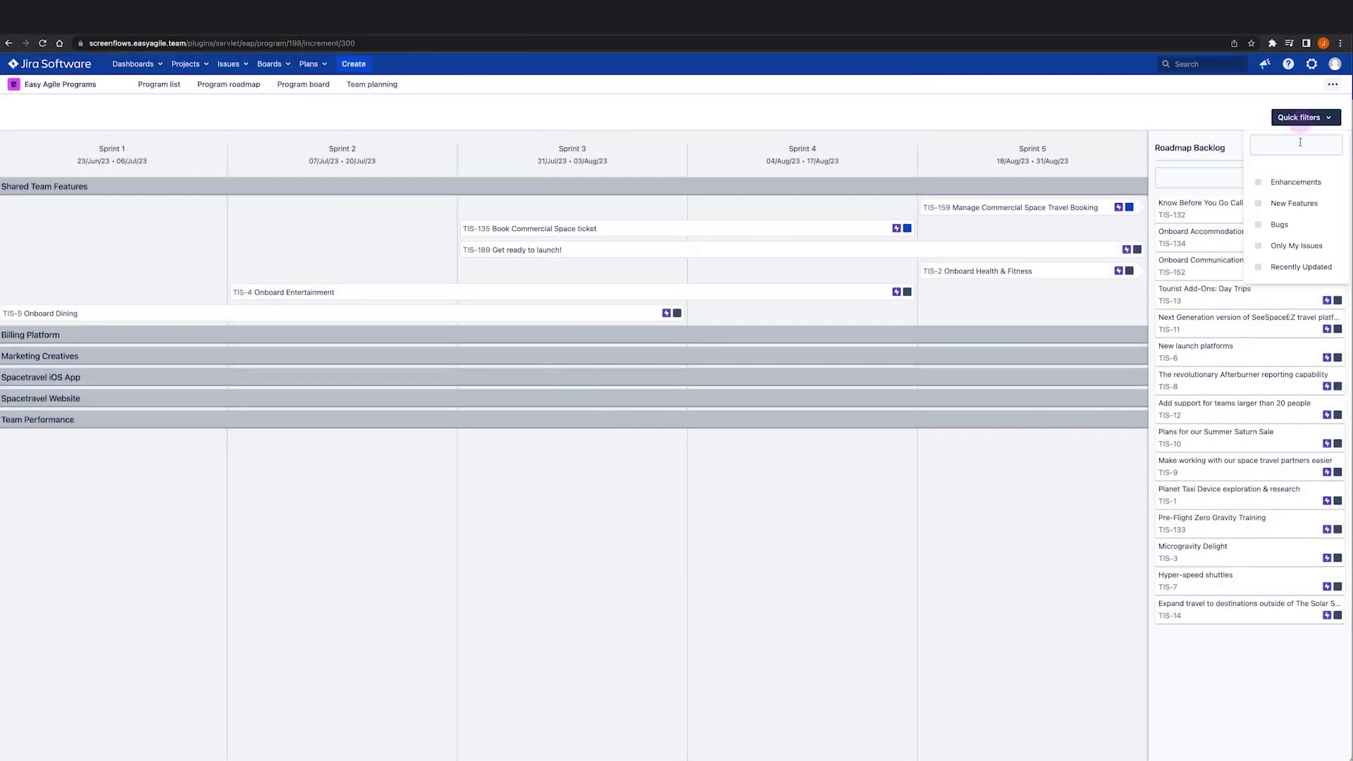
{"action": "left_click", "coordinate": [1296, 182]}
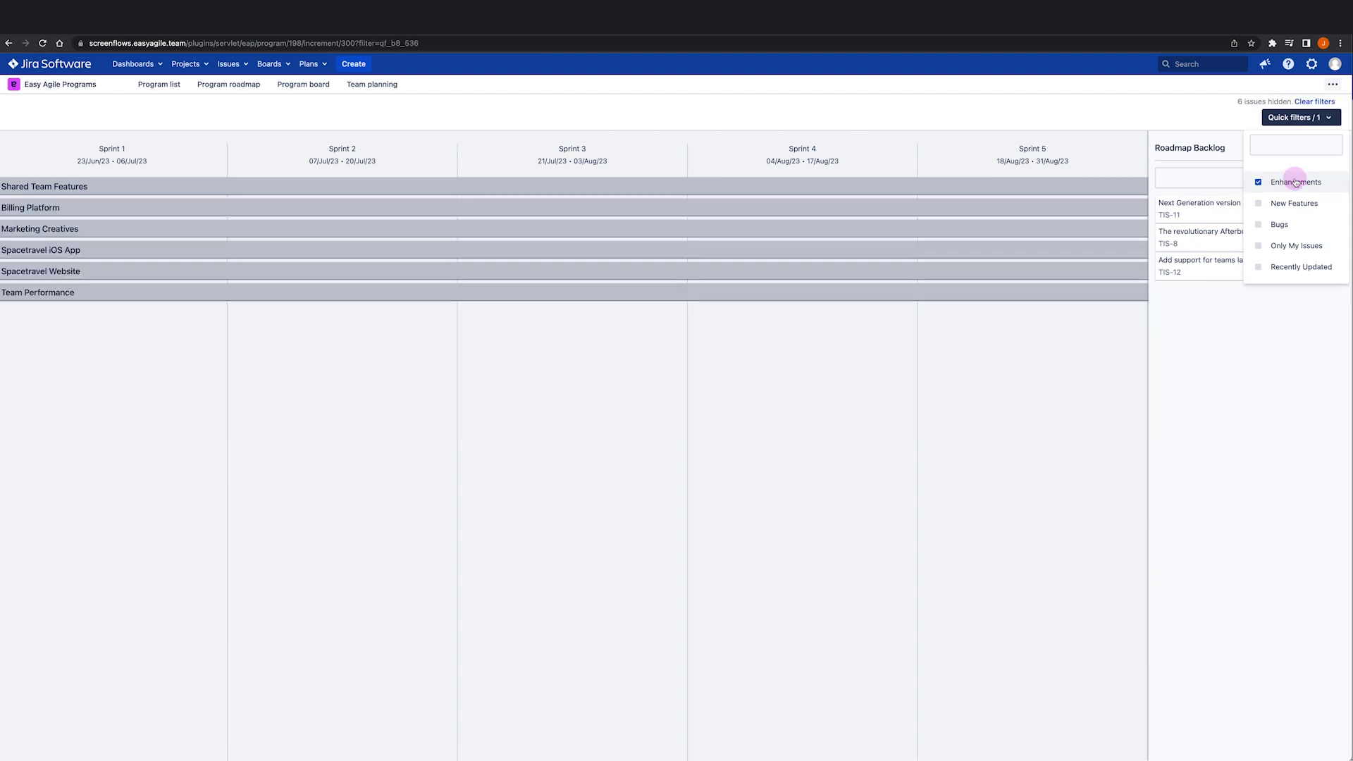
{"action": "left_click", "coordinate": [1295, 118]}
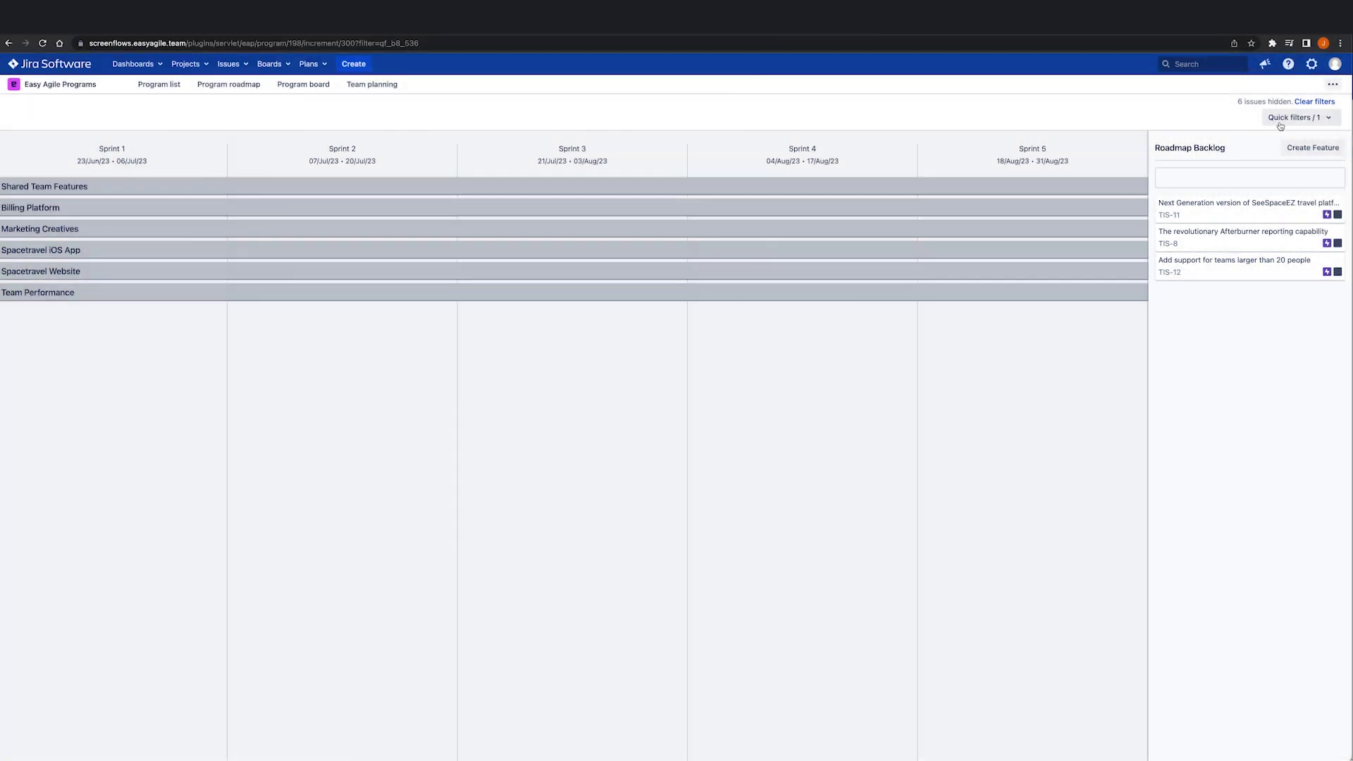
Clear the Enhancements quick filter and filter the increment roadmap by New Features instead
{"action": "left_click", "coordinate": [1280, 124]}
{"action": "left_click", "coordinate": [1260, 185]}
{"action": "left_click", "coordinate": [1260, 204]}
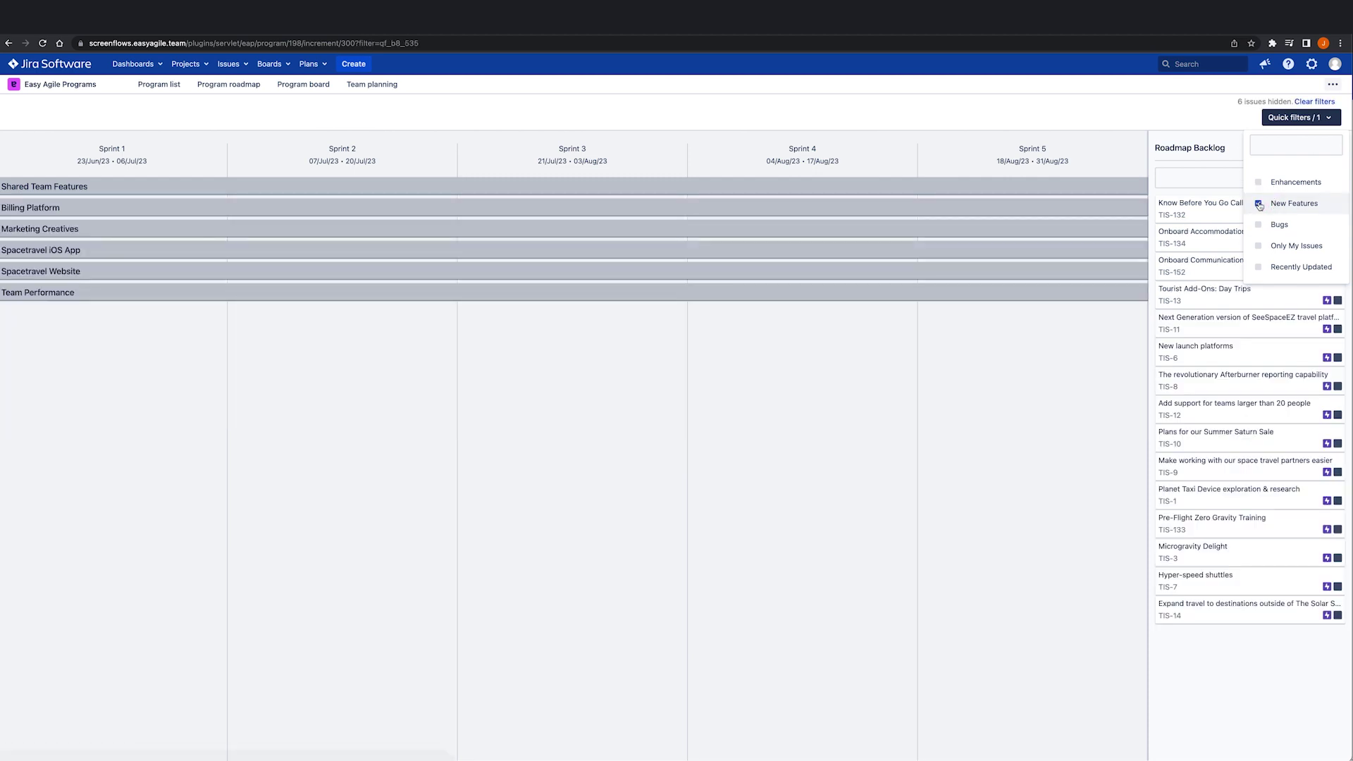
{"action": "left_click", "coordinate": [1289, 118]}
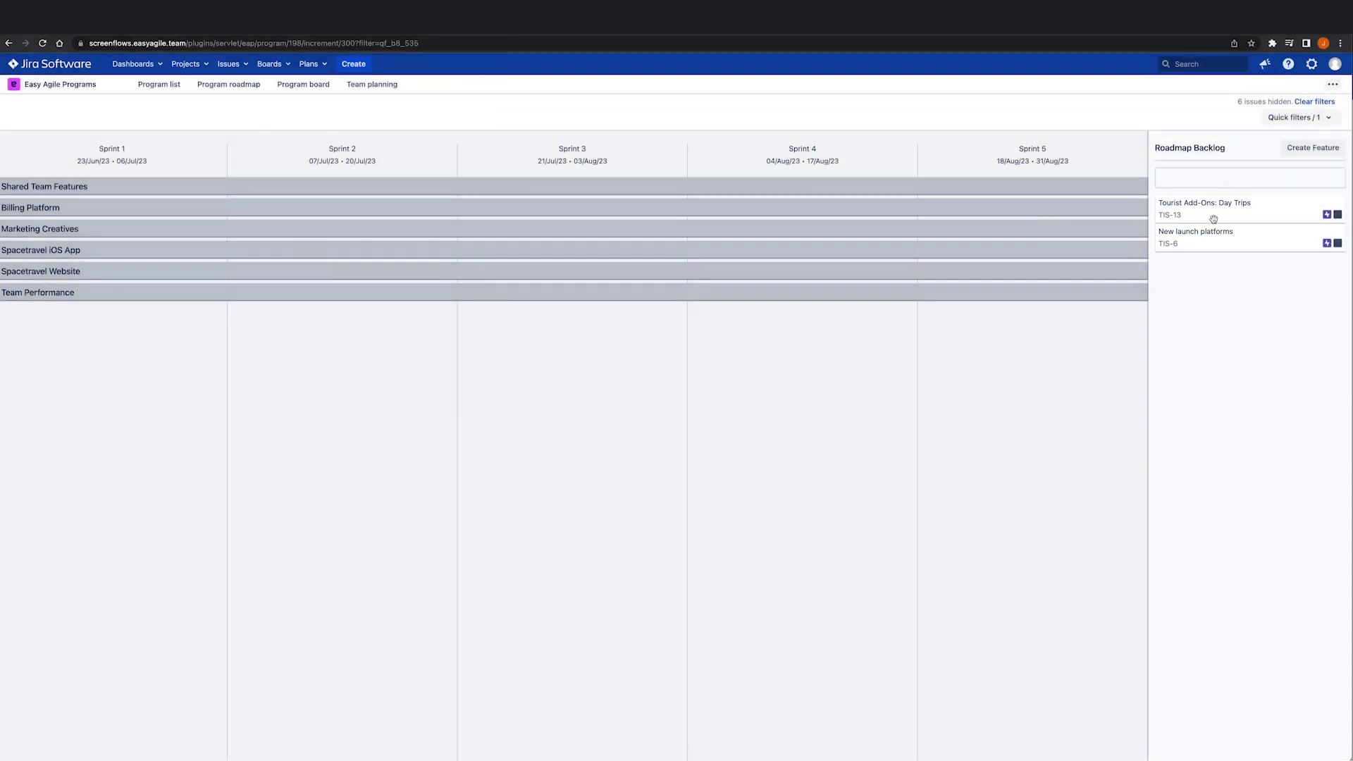
{"action": "left_click_drag", "start_coordinate": [1214, 219], "coordinate": [1127, 235]}
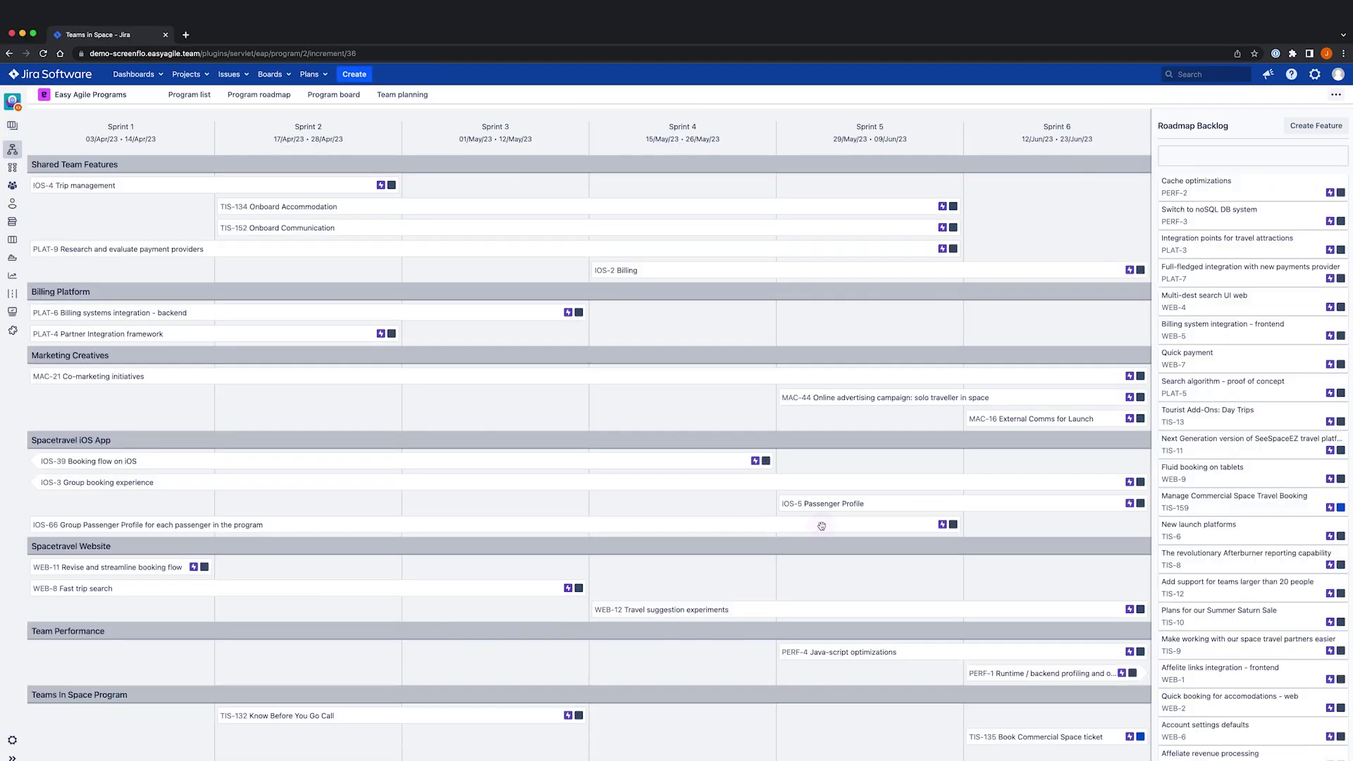
Search the roadmap backlog for "group" and schedule IOS-67 in the Spacetravel iOS App swimlane across Sprints 3 to 5
{"action": "left_click", "coordinate": [1201, 158]}
{"action": "type", "text": "group"}
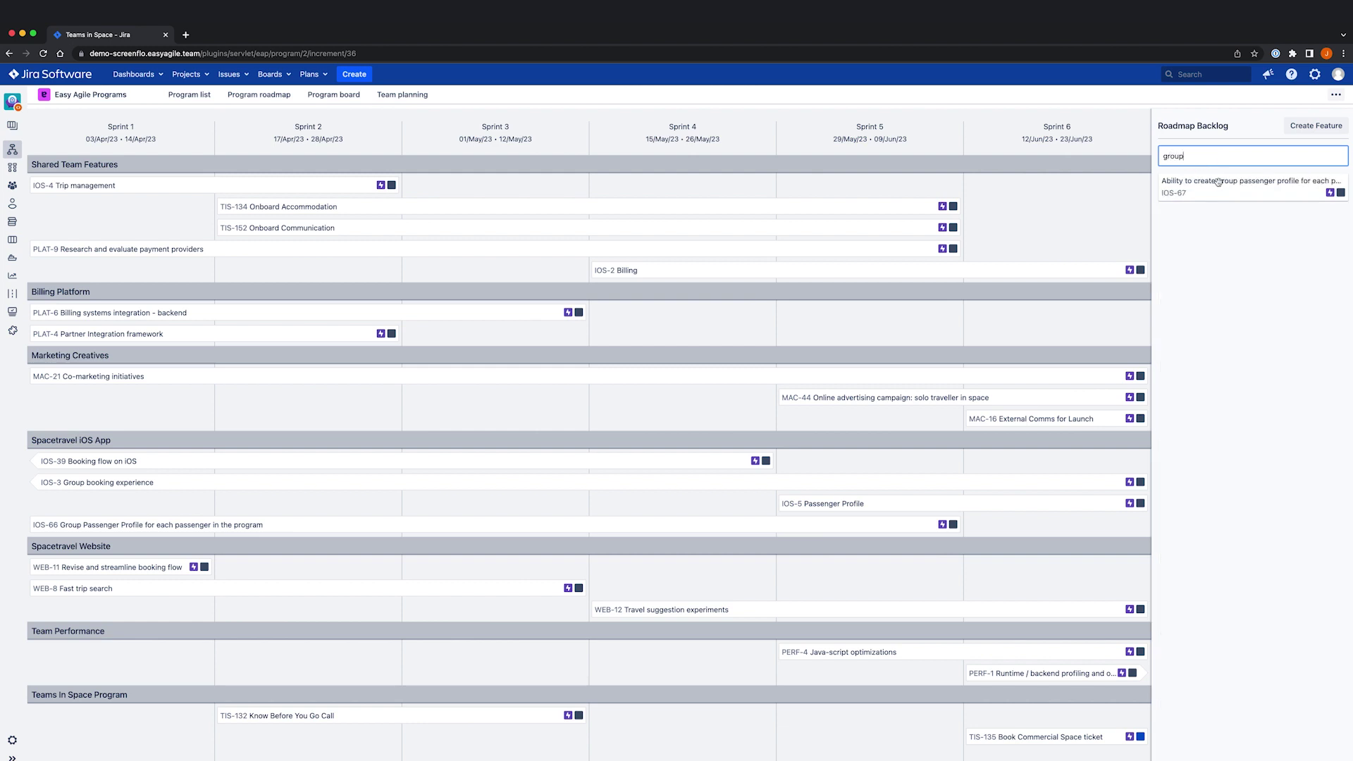
{"action": "left_click_drag", "start_coordinate": [1219, 181], "coordinate": [325, 505]}
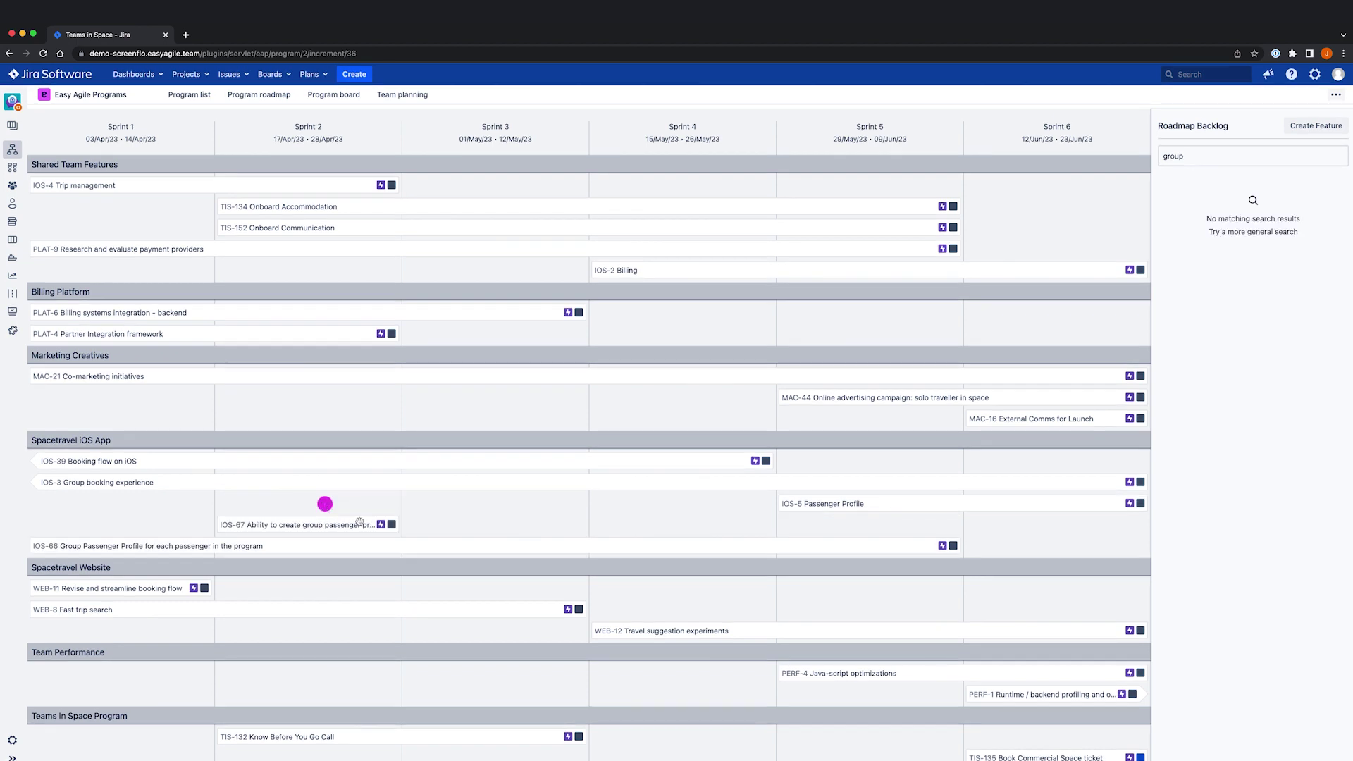
{"action": "left_click_drag", "start_coordinate": [397, 526], "coordinate": [941, 528]}
{"action": "left_click_drag", "start_coordinate": [217, 525], "coordinate": [407, 530]}
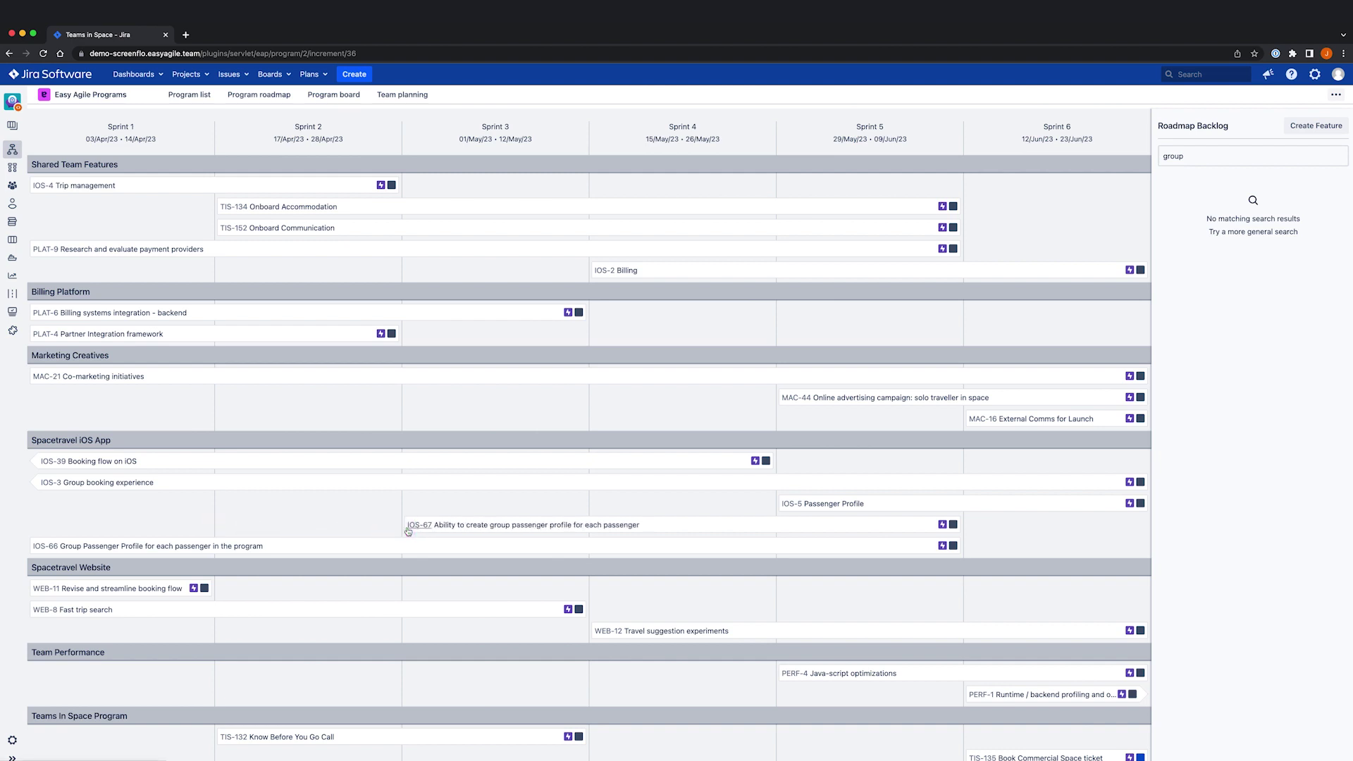
Start a new Epic feature in the iOS App project, entering an epic name beginning "Group Passe" and a summary beginning "Abi"
{"action": "left_click", "coordinate": [1315, 126]}
{"action": "left_click", "coordinate": [602, 187]}
{"action": "left_click", "coordinate": [598, 217]}
{"action": "left_click", "coordinate": [594, 250]}
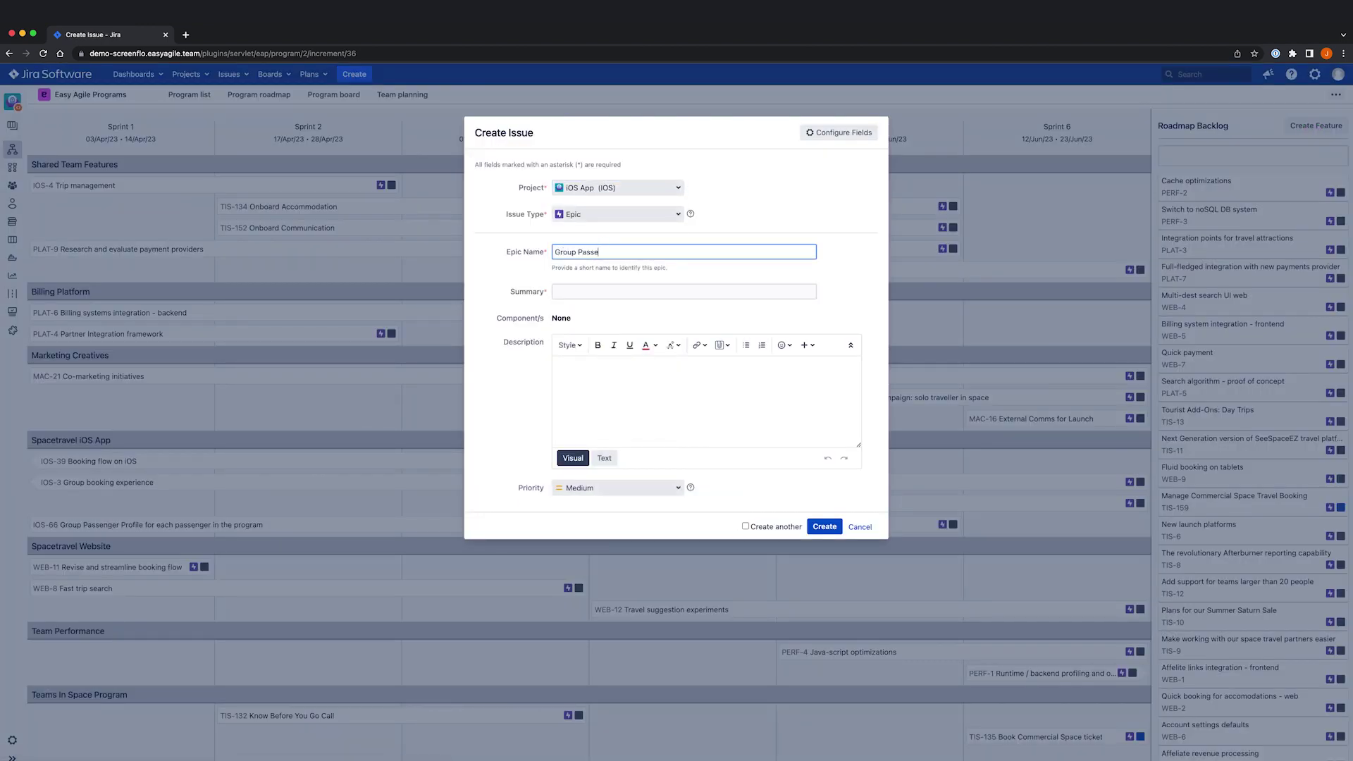
{"action": "left_click", "coordinate": [683, 291]}
{"action": "type", "text": "Abi"}
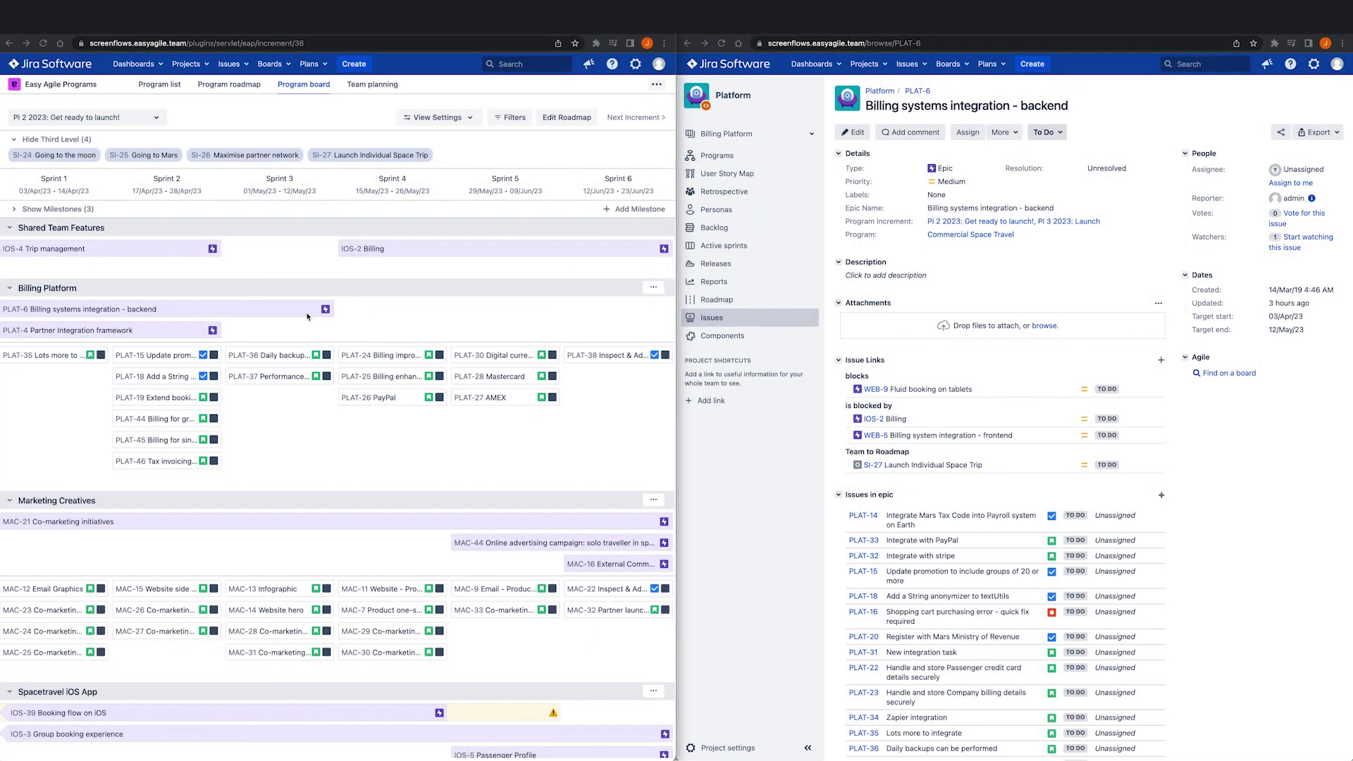
Extend Billing systems integration - backend to Sprint 5 on the increment roadmap and reload its issue page PLAT-6
{"action": "left_click", "coordinate": [563, 117]}
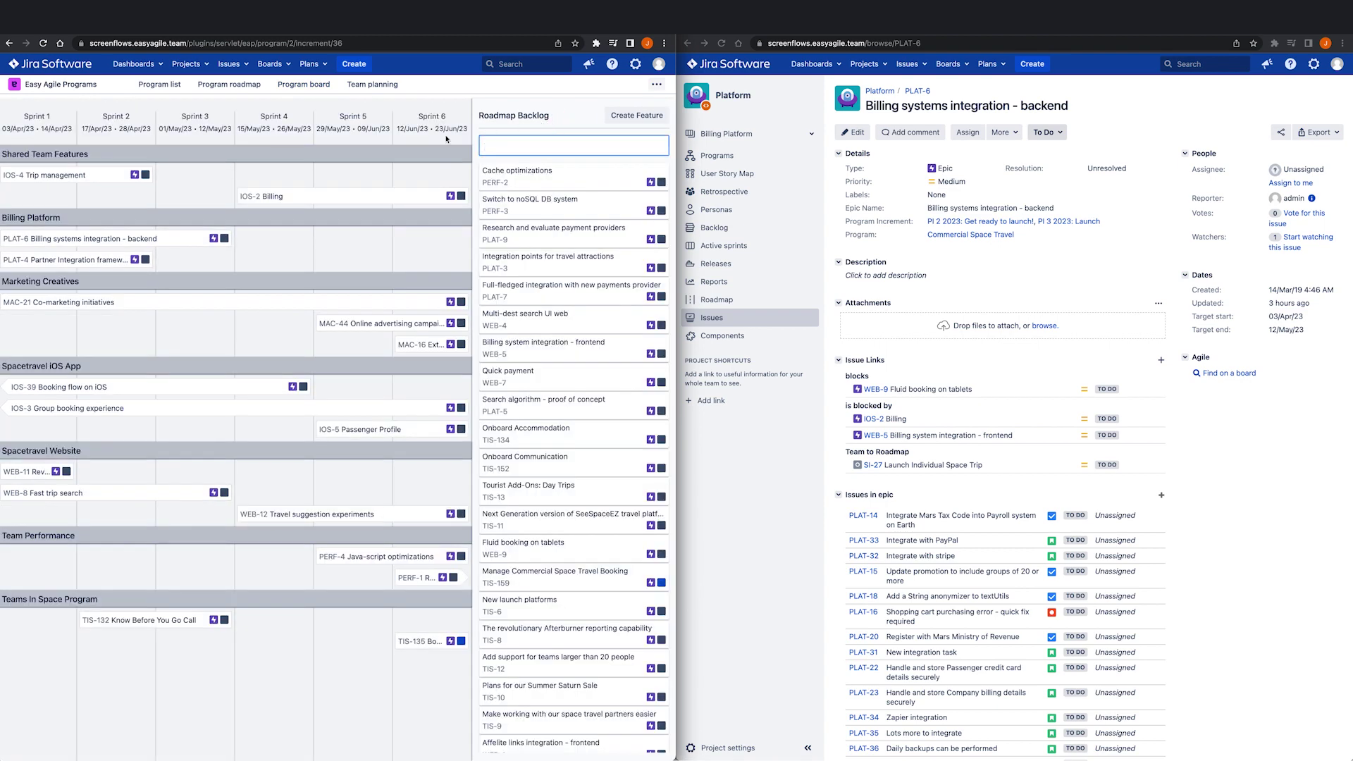
{"action": "left_click_drag", "start_coordinate": [233, 238], "coordinate": [387, 237]}
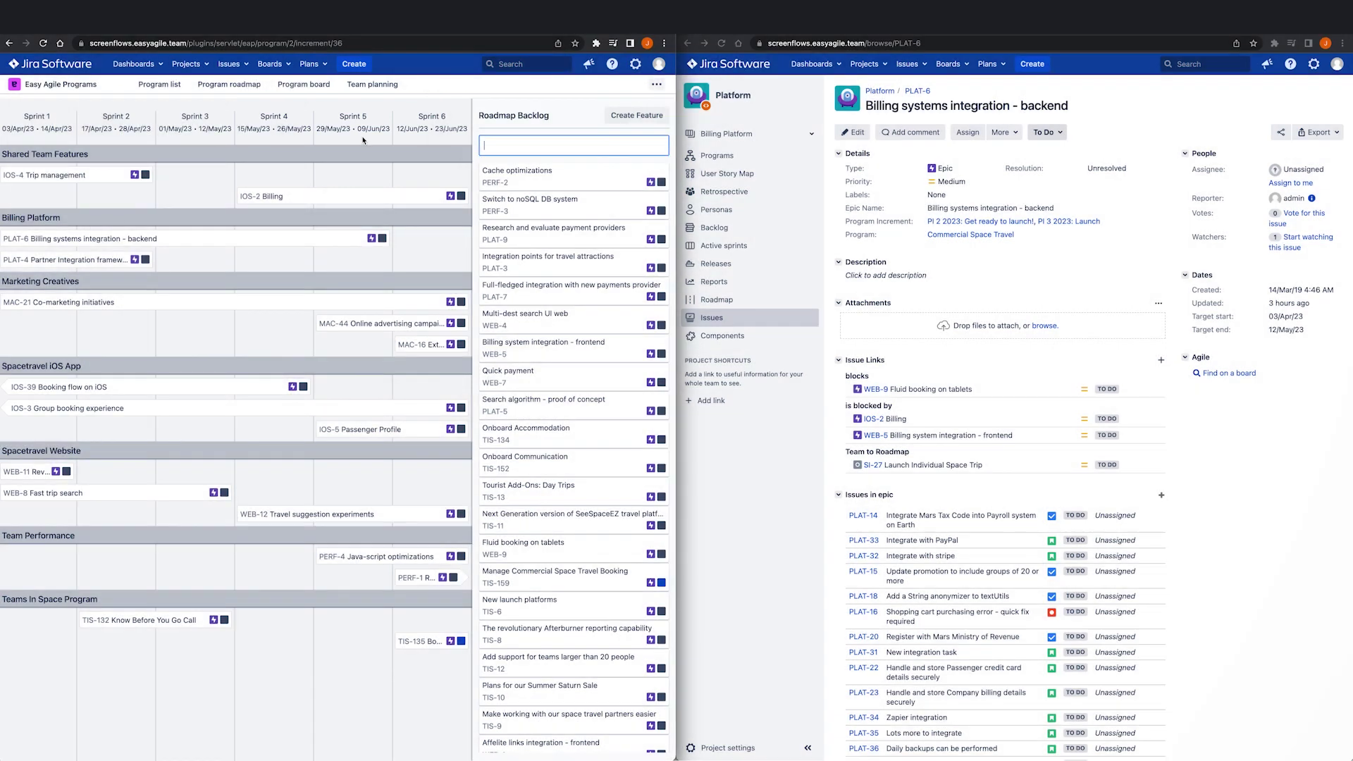
{"action": "left_click", "coordinate": [721, 43]}
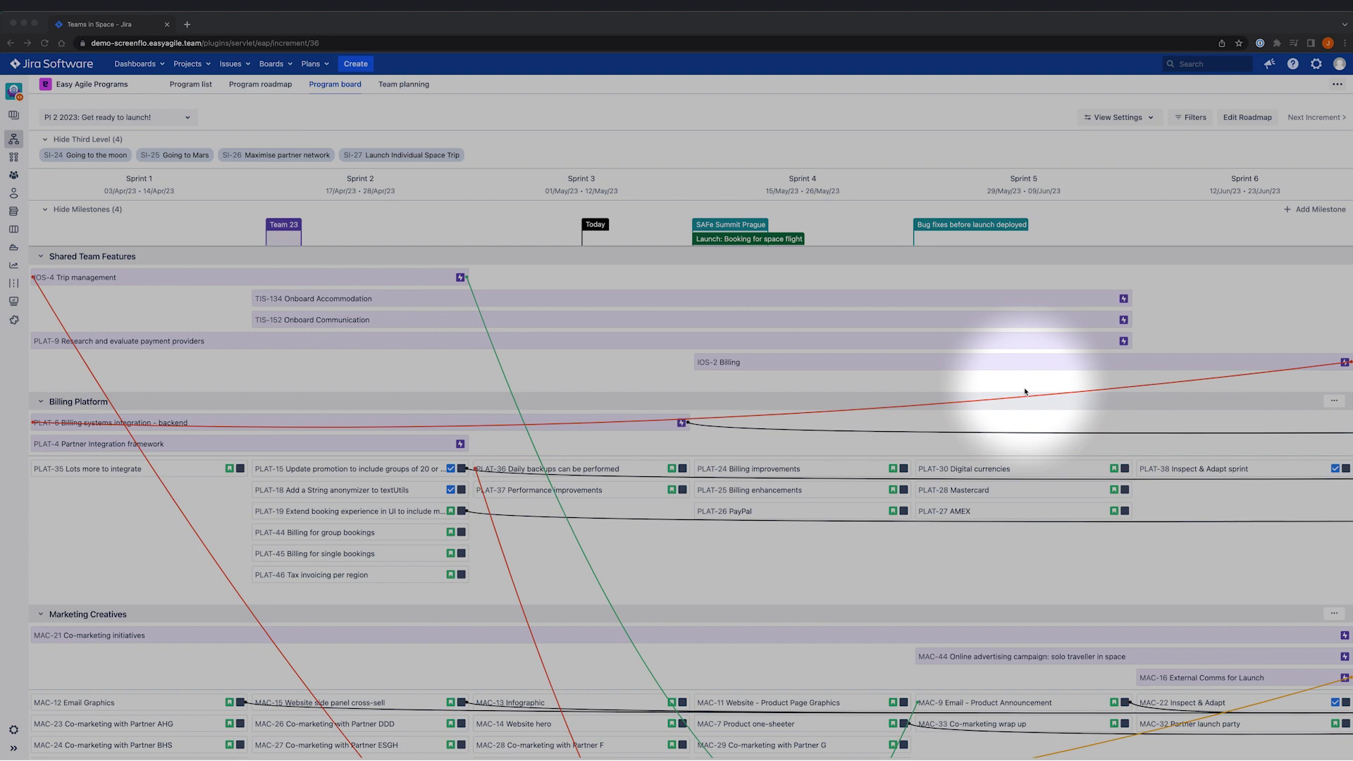
Review the dependency lines across the program board's swimlanes and inspect the details of the external dependency on Billing systems integration - backend
{"action": "scroll", "coordinate": [1027, 392], "scroll_direction": "down", "scroll_amount": 3}
{"action": "scroll", "coordinate": [1025, 392], "scroll_direction": "down", "scroll_amount": 3}
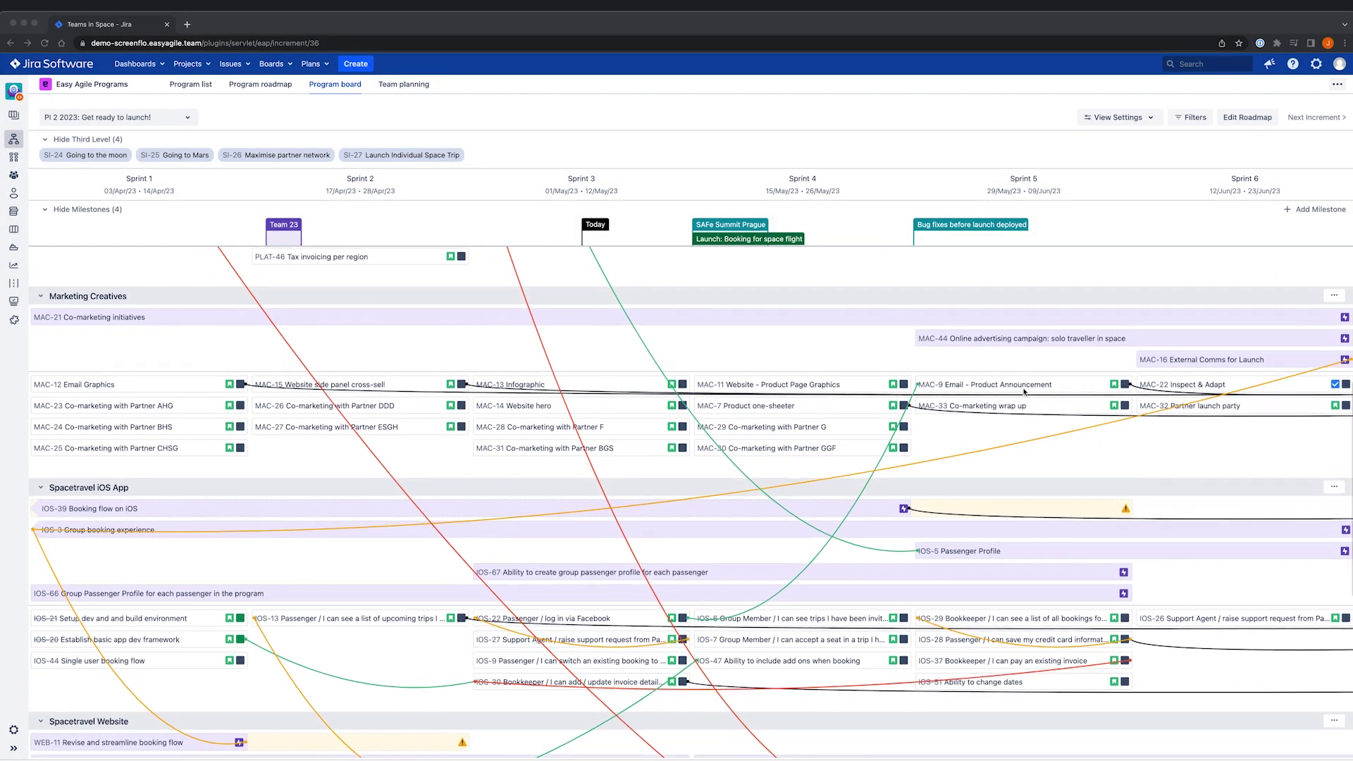
{"action": "scroll", "coordinate": [1025, 392], "scroll_direction": "down", "scroll_amount": 3}
{"action": "scroll", "coordinate": [1025, 392], "scroll_direction": "down", "scroll_amount": 3}
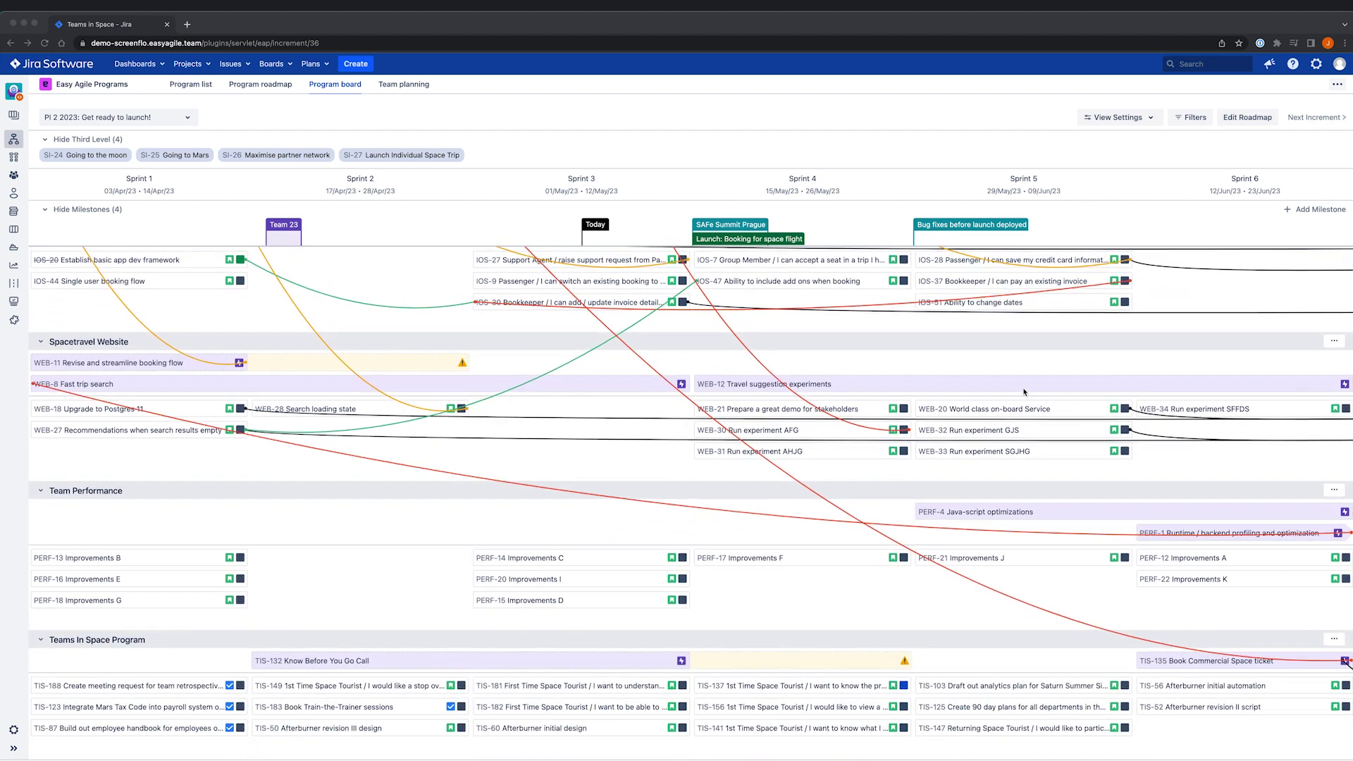
{"action": "scroll", "coordinate": [1025, 392], "scroll_direction": "up", "scroll_amount": 4}
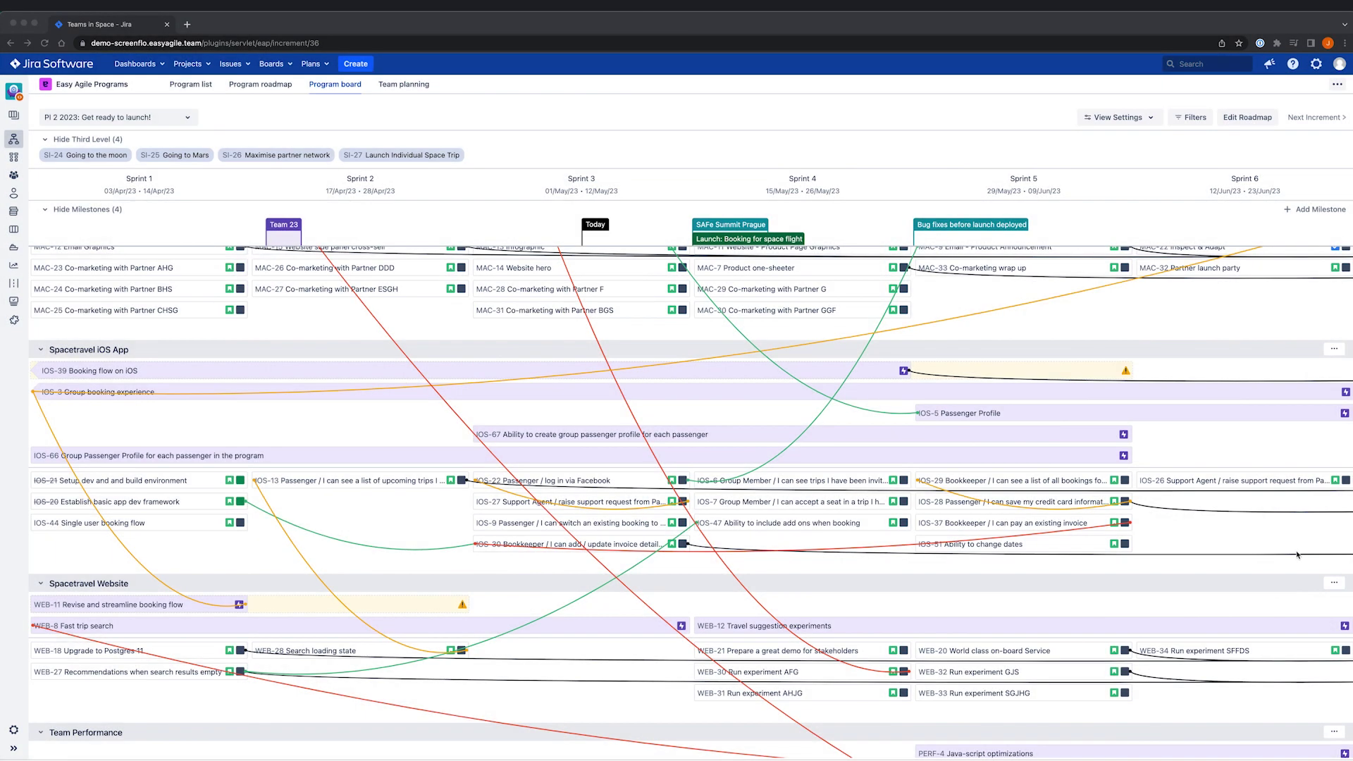
{"action": "scroll", "coordinate": [775, 401], "scroll_direction": "up", "scroll_amount": 5}
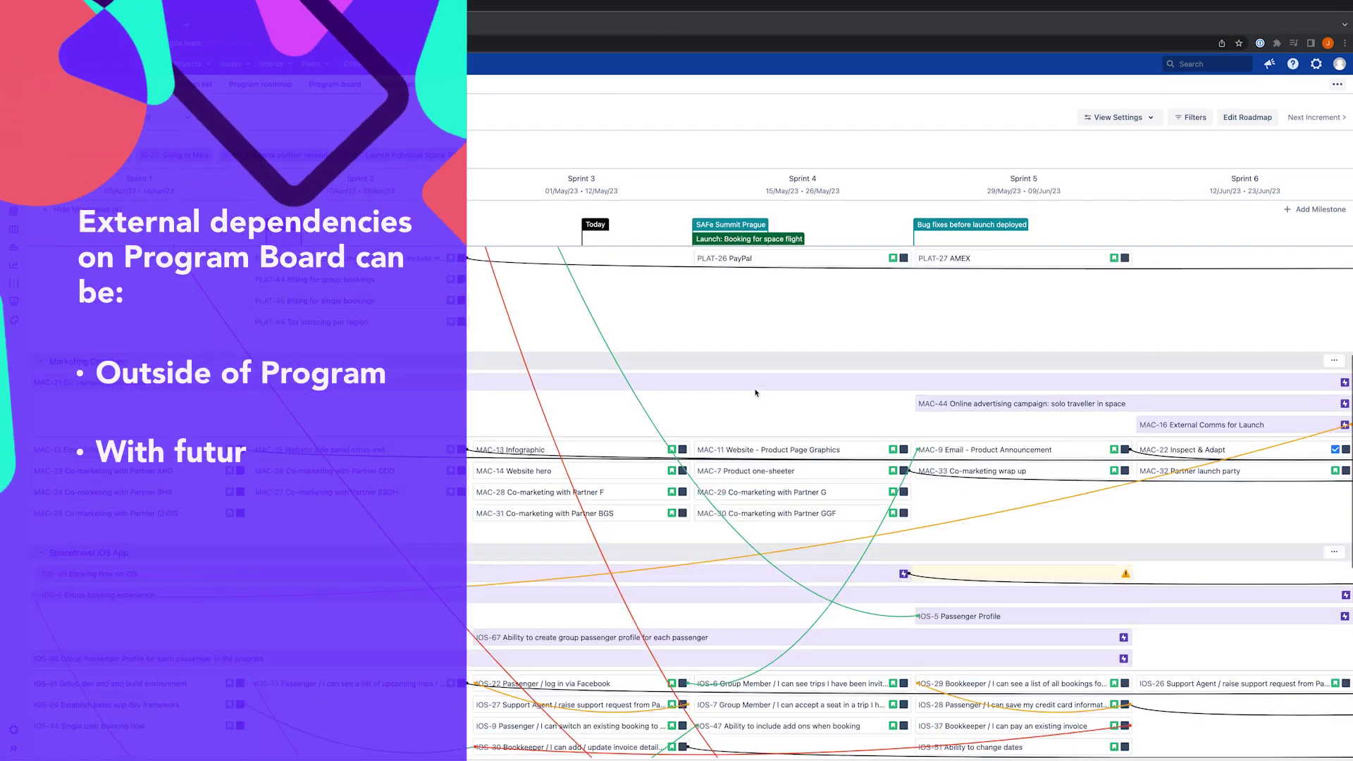
{"action": "scroll", "coordinate": [756, 393], "scroll_direction": "up", "scroll_amount": 3}
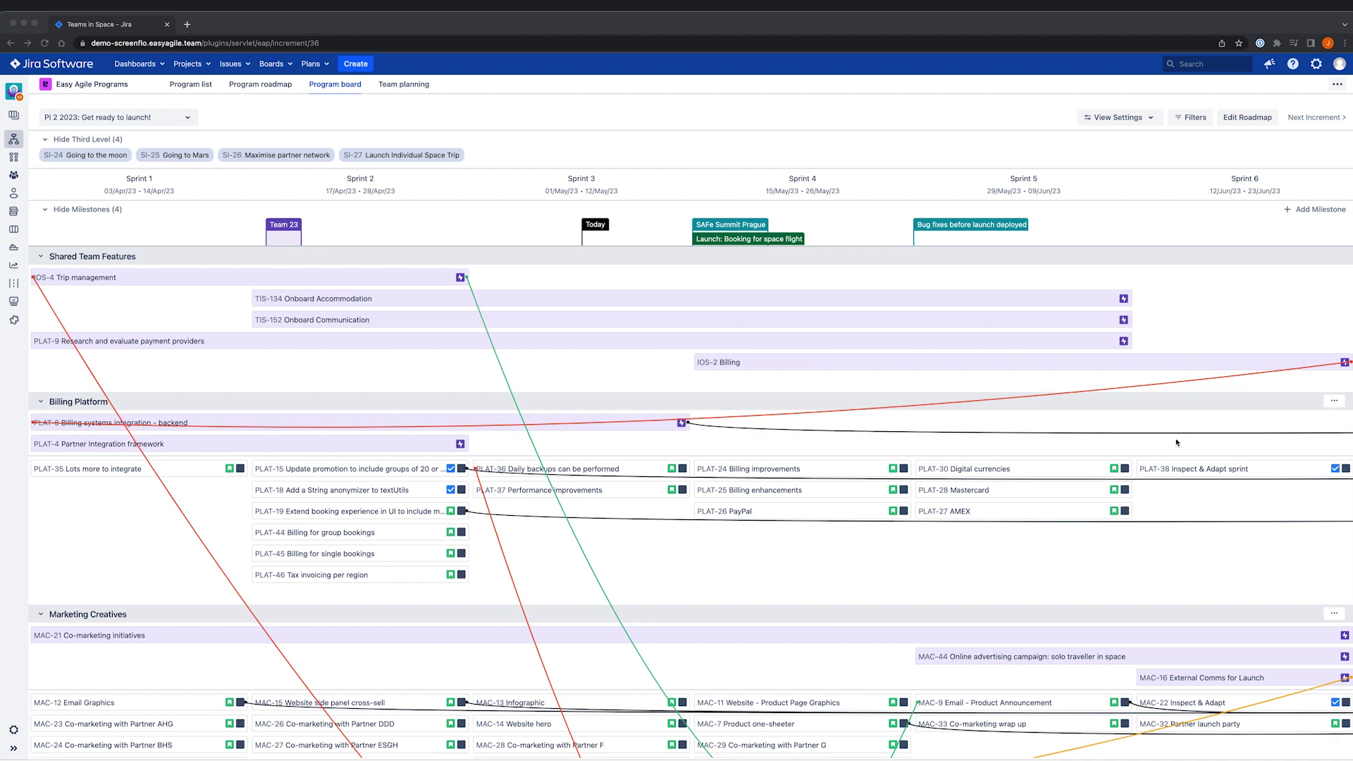
{"action": "left_click", "coordinate": [1054, 434]}
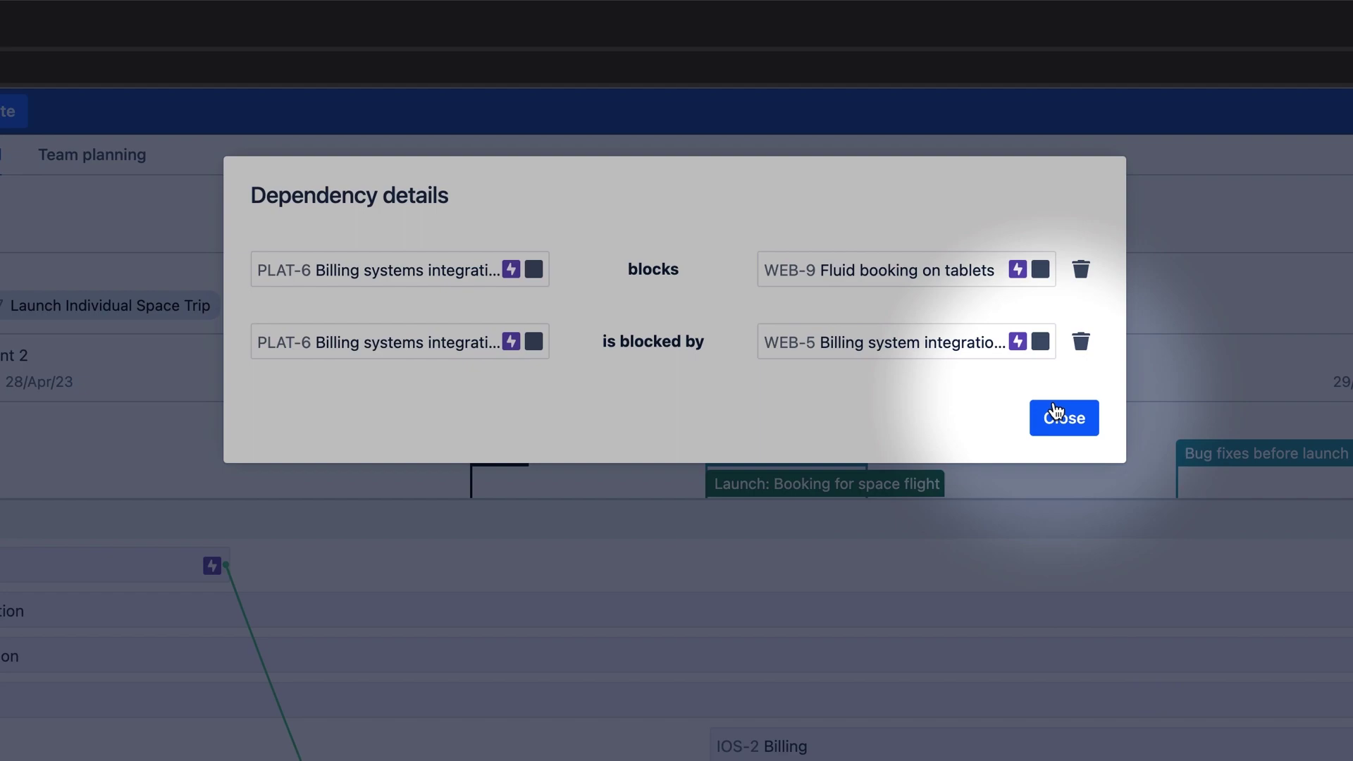
{"action": "left_click", "coordinate": [1057, 416]}
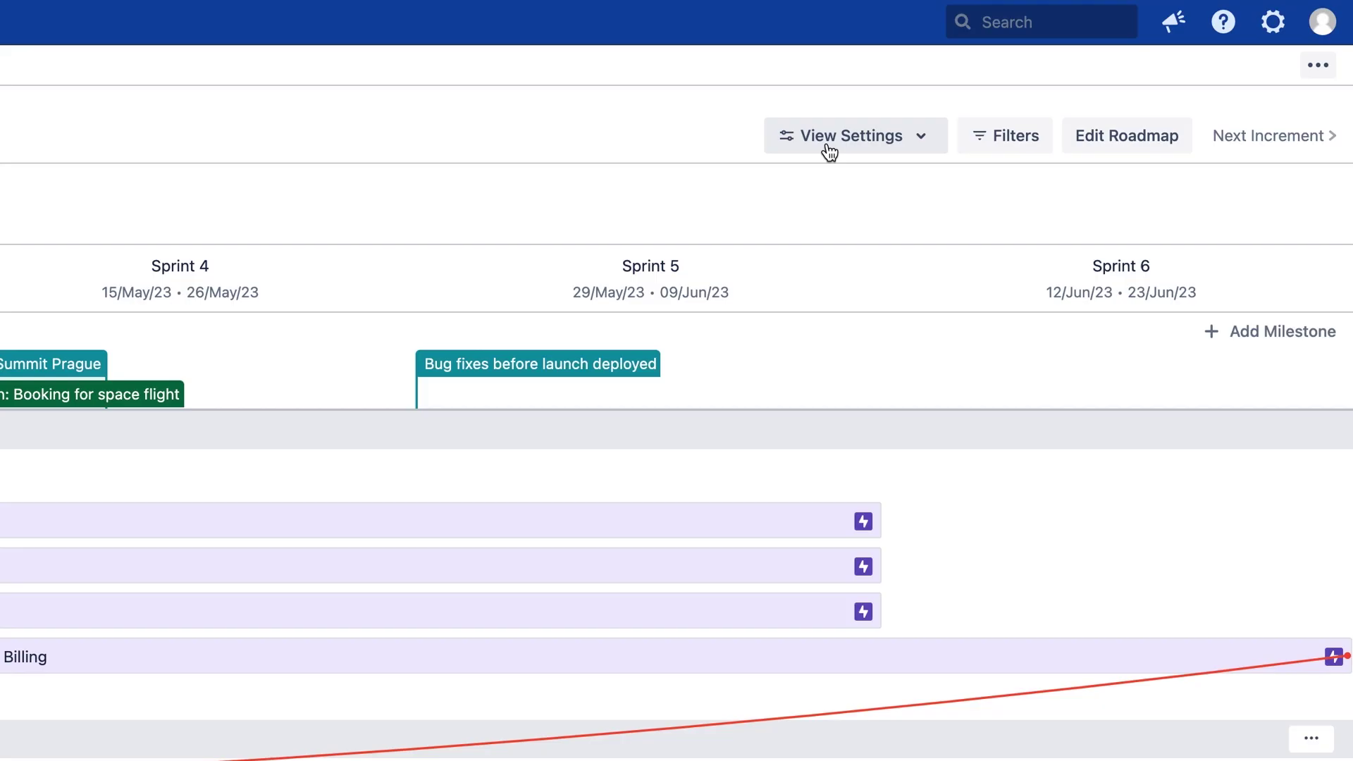
Hide the Healthy, At risk and External dependency lines on the program board
{"action": "left_click", "coordinate": [1107, 124]}
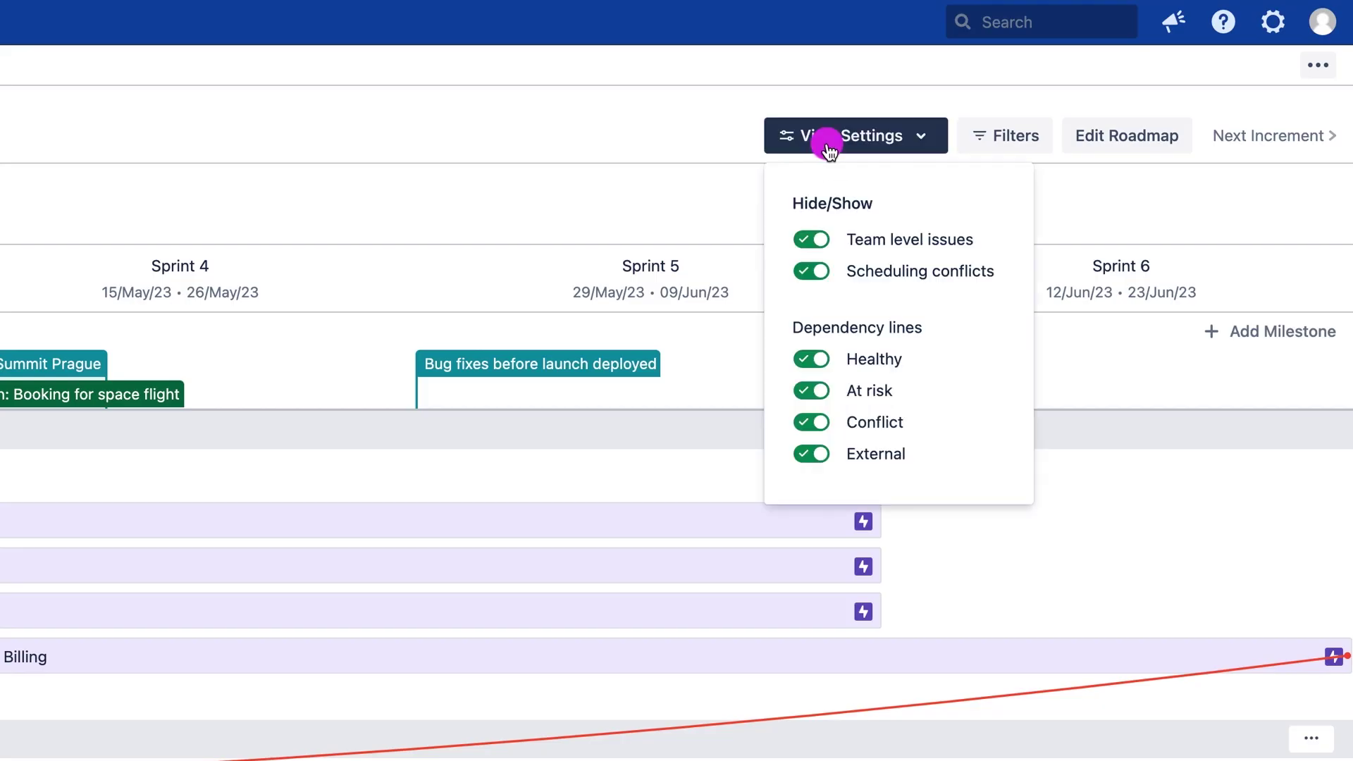
{"action": "left_click", "coordinate": [817, 361]}
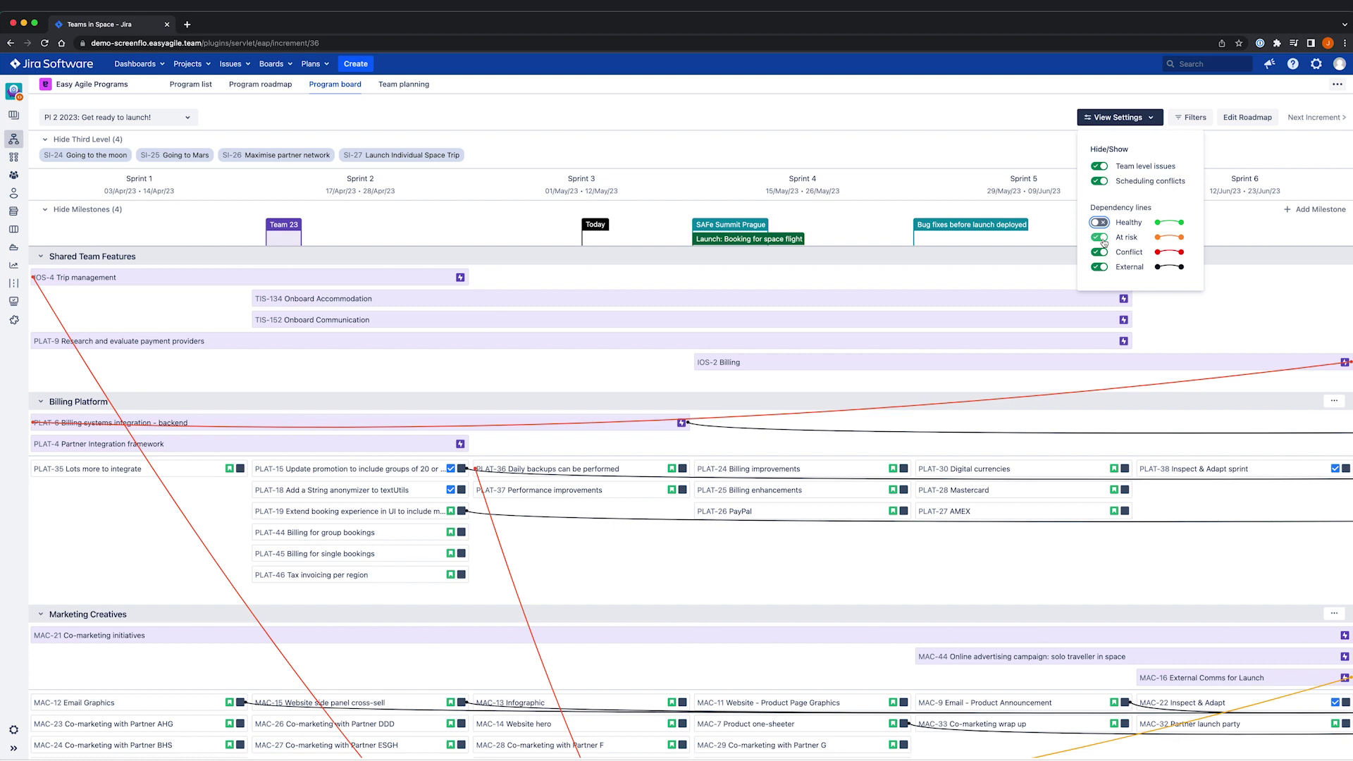
{"action": "left_click", "coordinate": [1103, 240]}
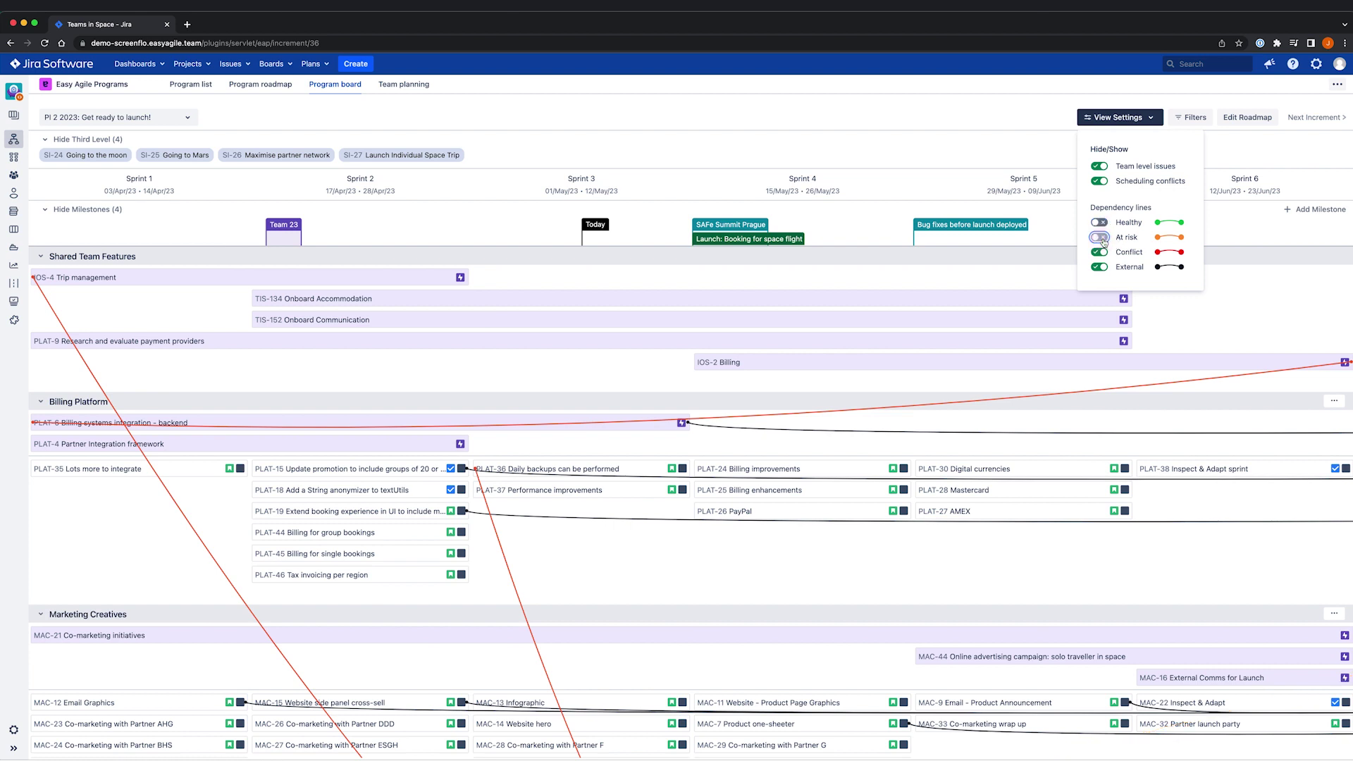
{"action": "left_click", "coordinate": [1104, 267]}
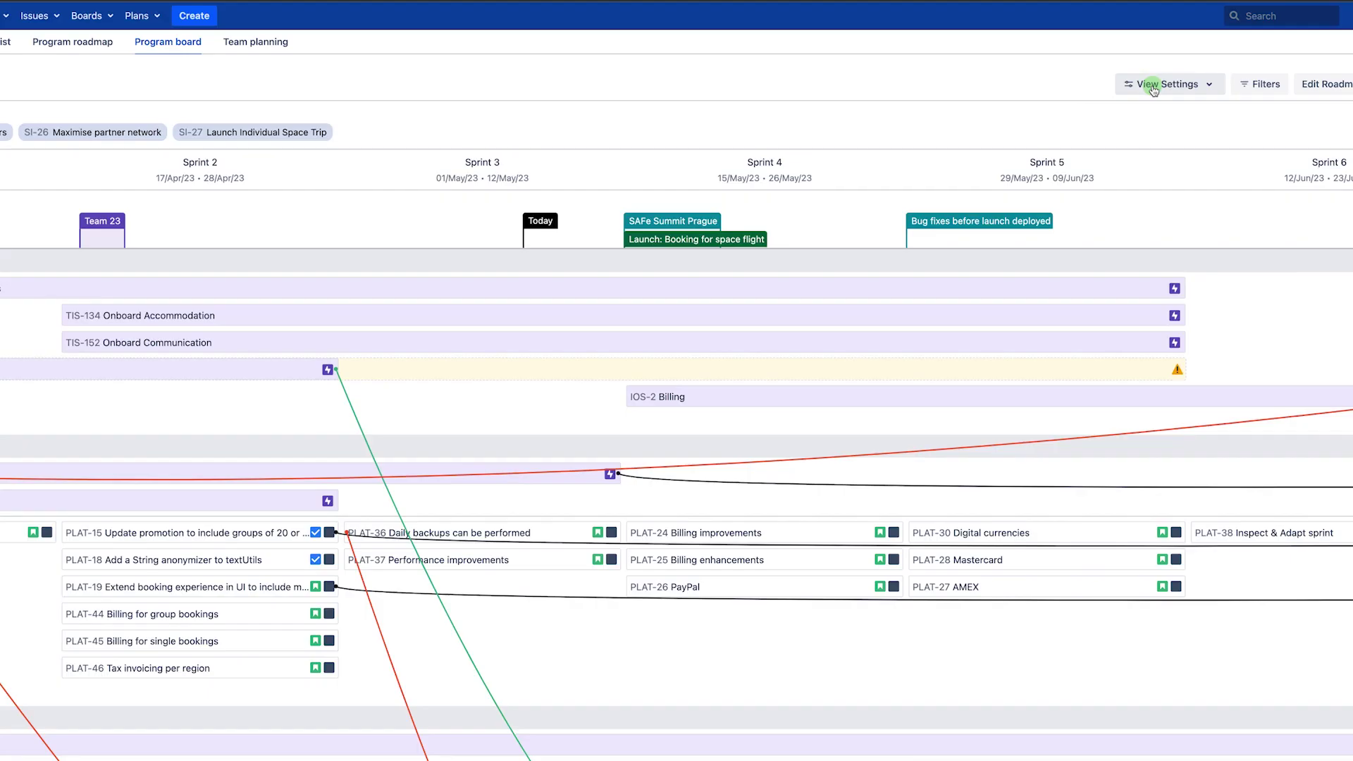
Hide the scheduling conflicts on the program board and show them again
{"action": "left_click", "coordinate": [1105, 119]}
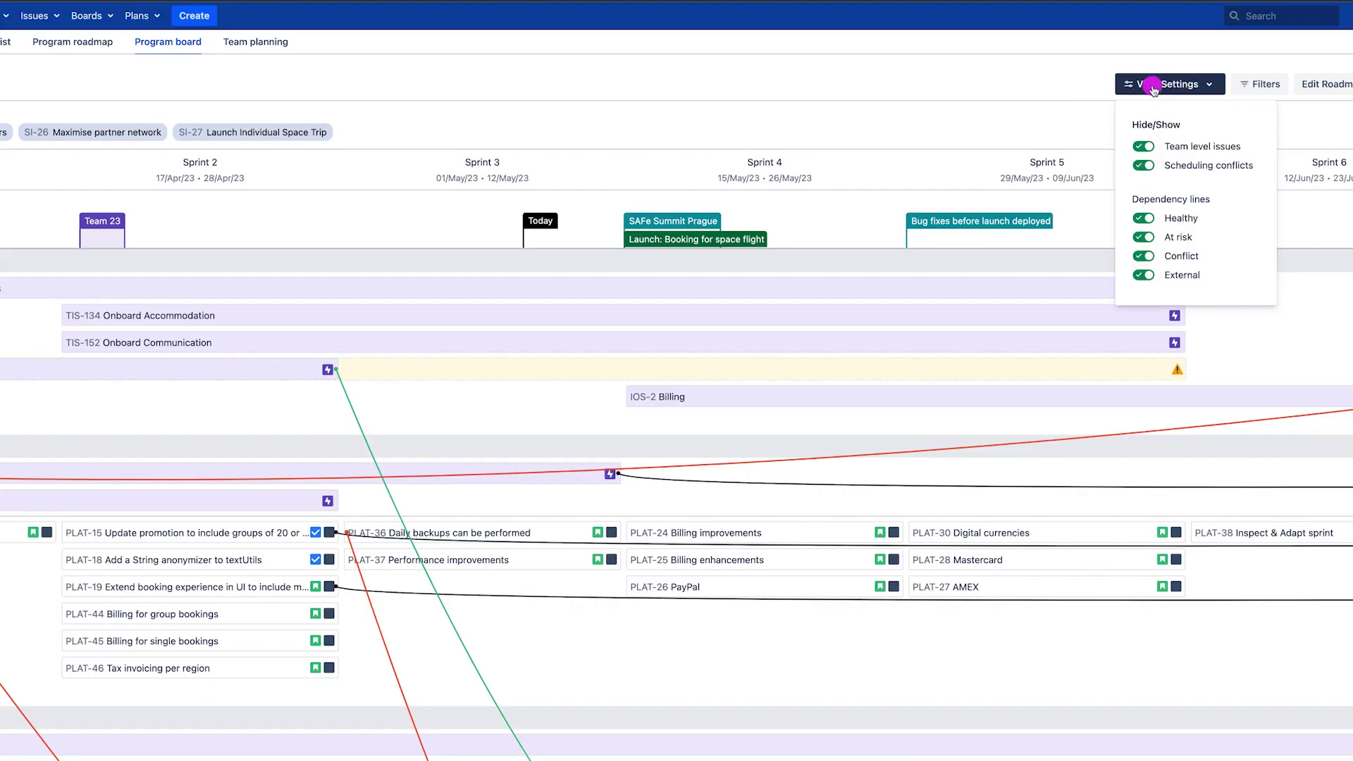
{"action": "left_click", "coordinate": [1146, 166]}
{"action": "left_click", "coordinate": [1144, 166]}
{"action": "left_click", "coordinate": [1156, 86]}
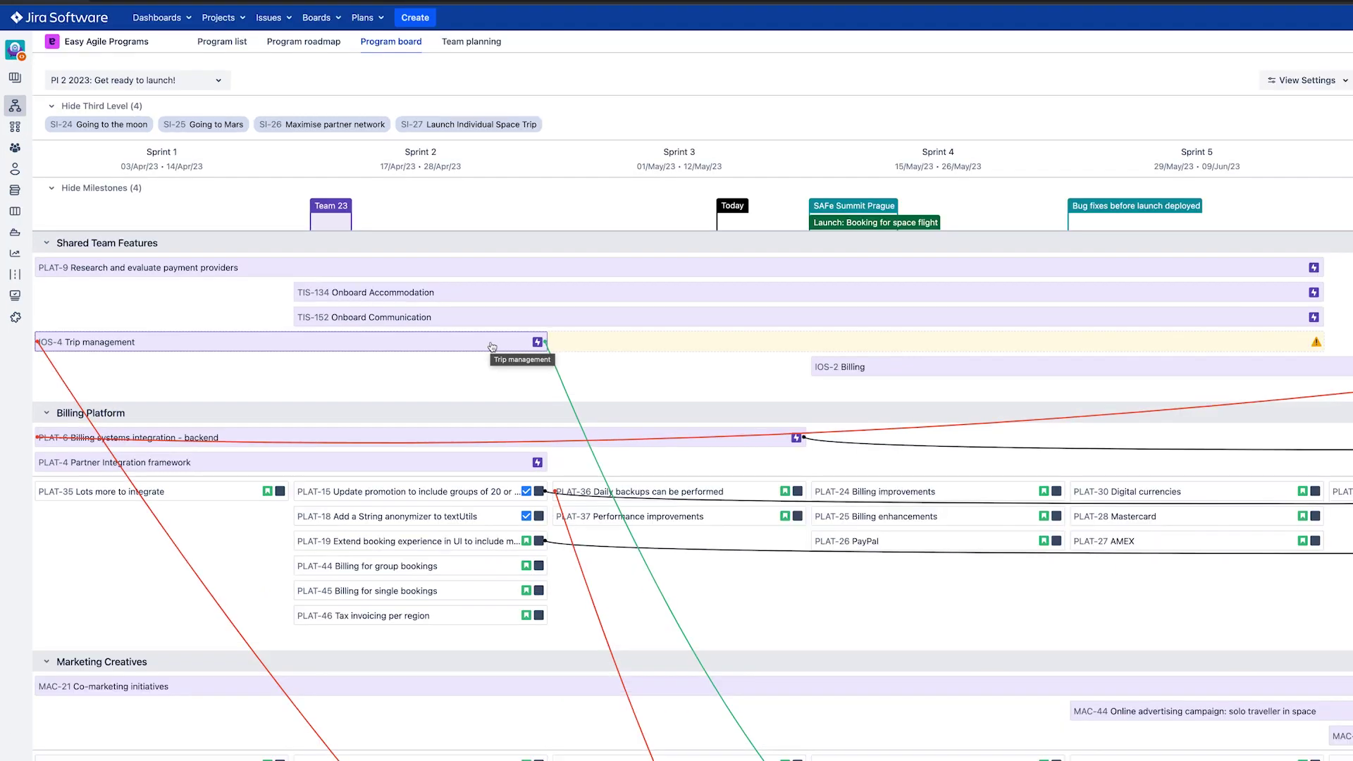
Focus the board on the Trip management feature and examine its linked issues and scheduling conflict across Sprints 3 to 5
{"action": "left_click", "coordinate": [420, 343]}
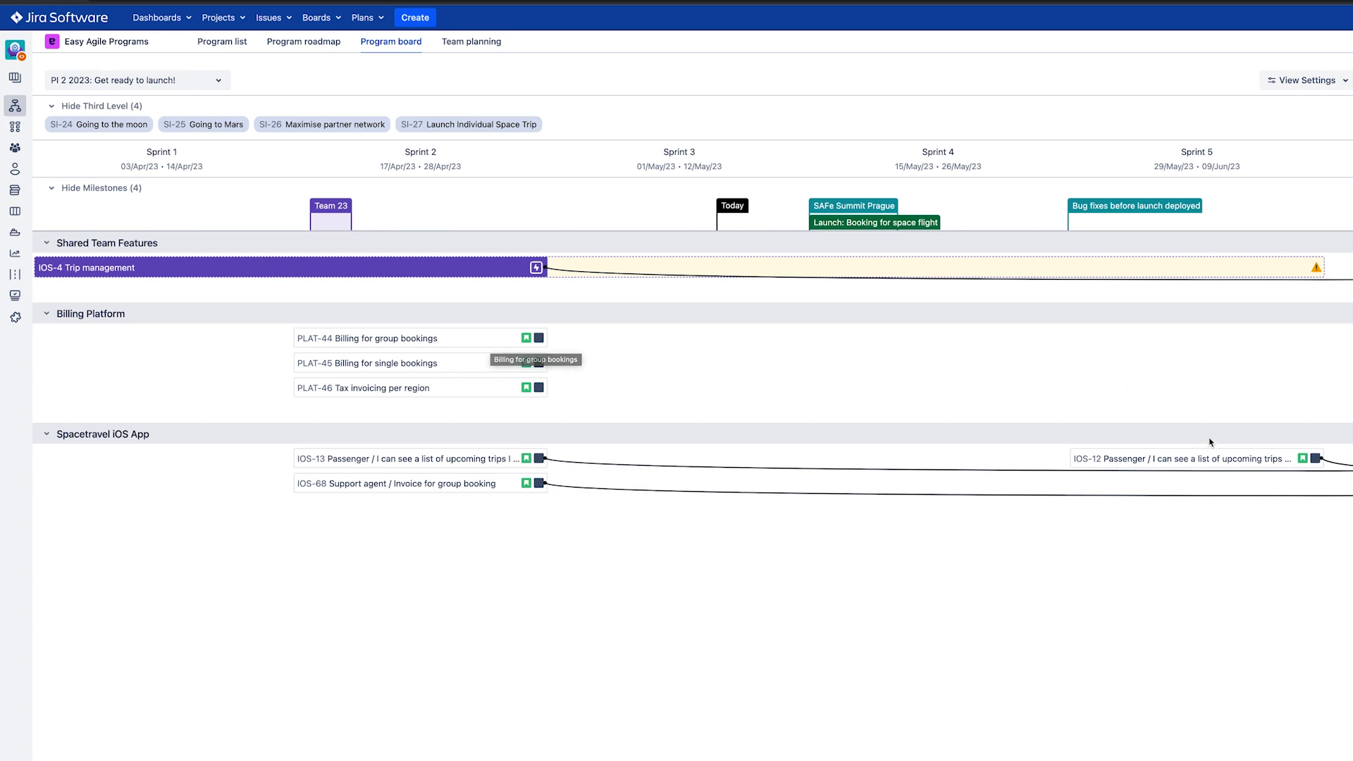
{"action": "left_click_drag", "start_coordinate": [1210, 456], "coordinate": [1152, 465]}
{"action": "left_click_drag", "start_coordinate": [547, 263], "coordinate": [1328, 281]}
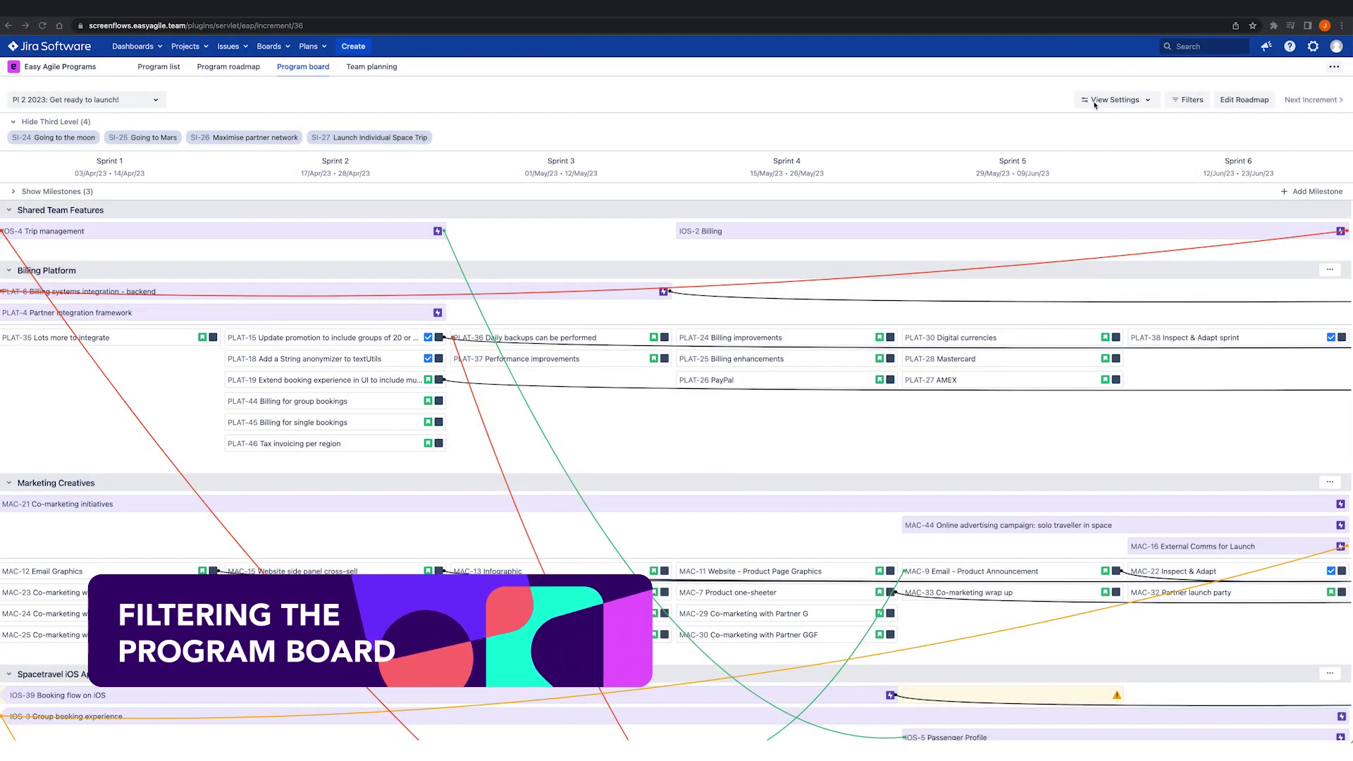
Hide and restore the Healthy, At risk and Conflict dependency lines one by one, and hide the External lines
{"action": "left_click", "coordinate": [1094, 102]}
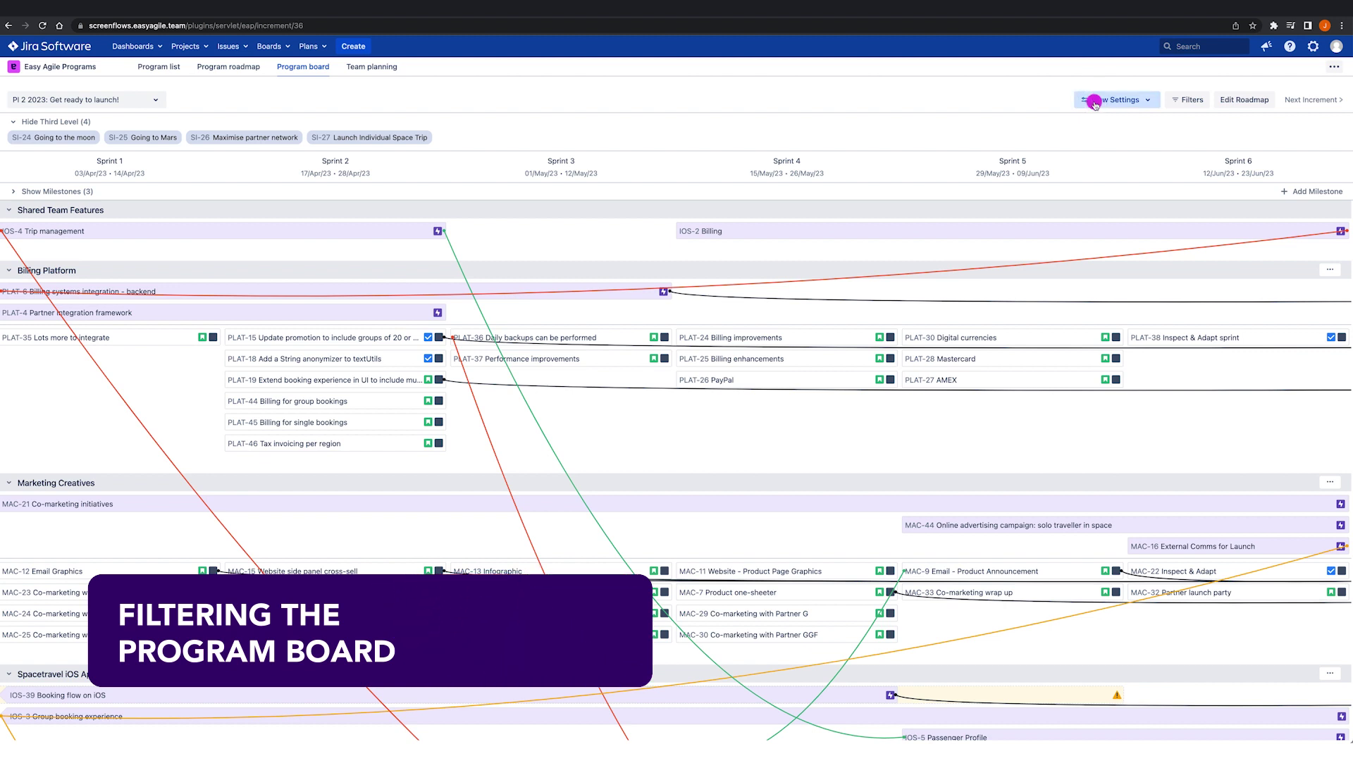
{"action": "left_click", "coordinate": [1096, 205]}
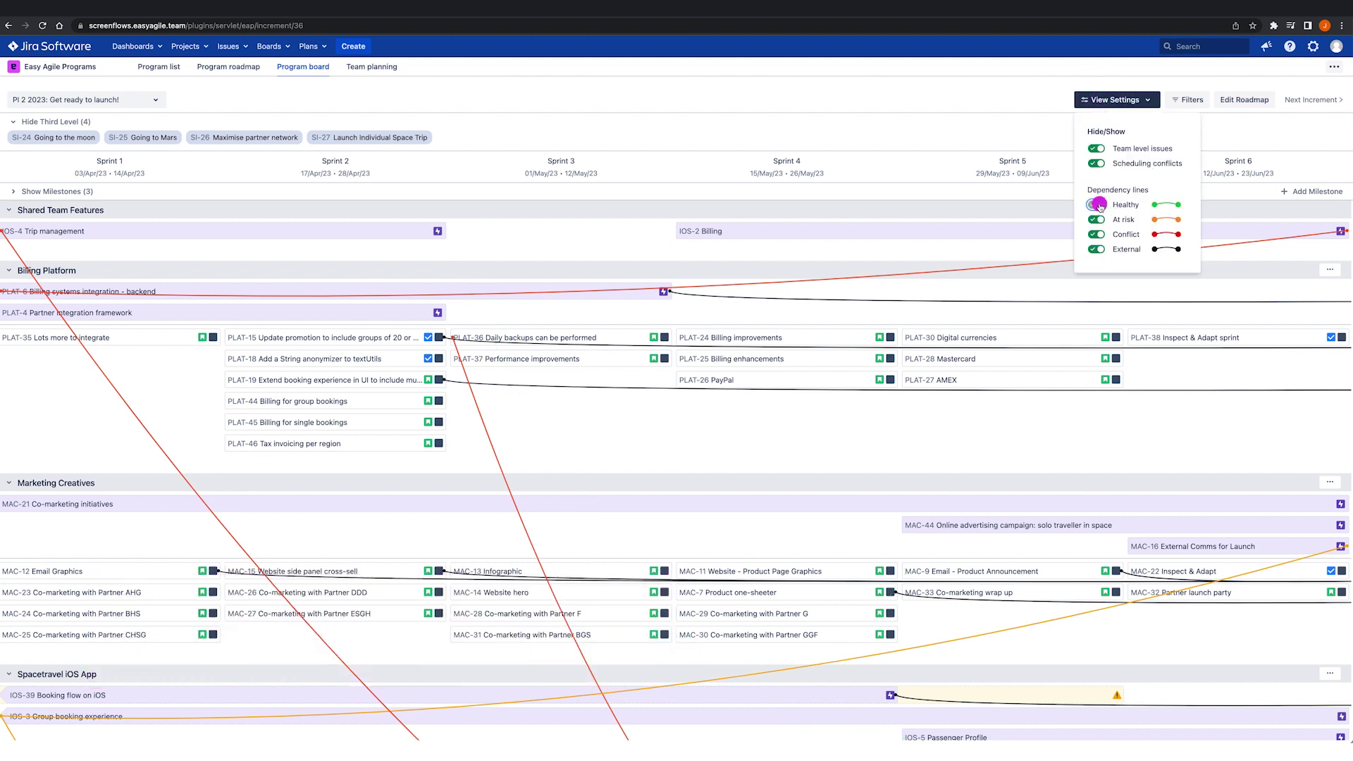
{"action": "left_click", "coordinate": [1097, 205]}
{"action": "left_click", "coordinate": [1098, 219]}
{"action": "left_click", "coordinate": [1099, 219]}
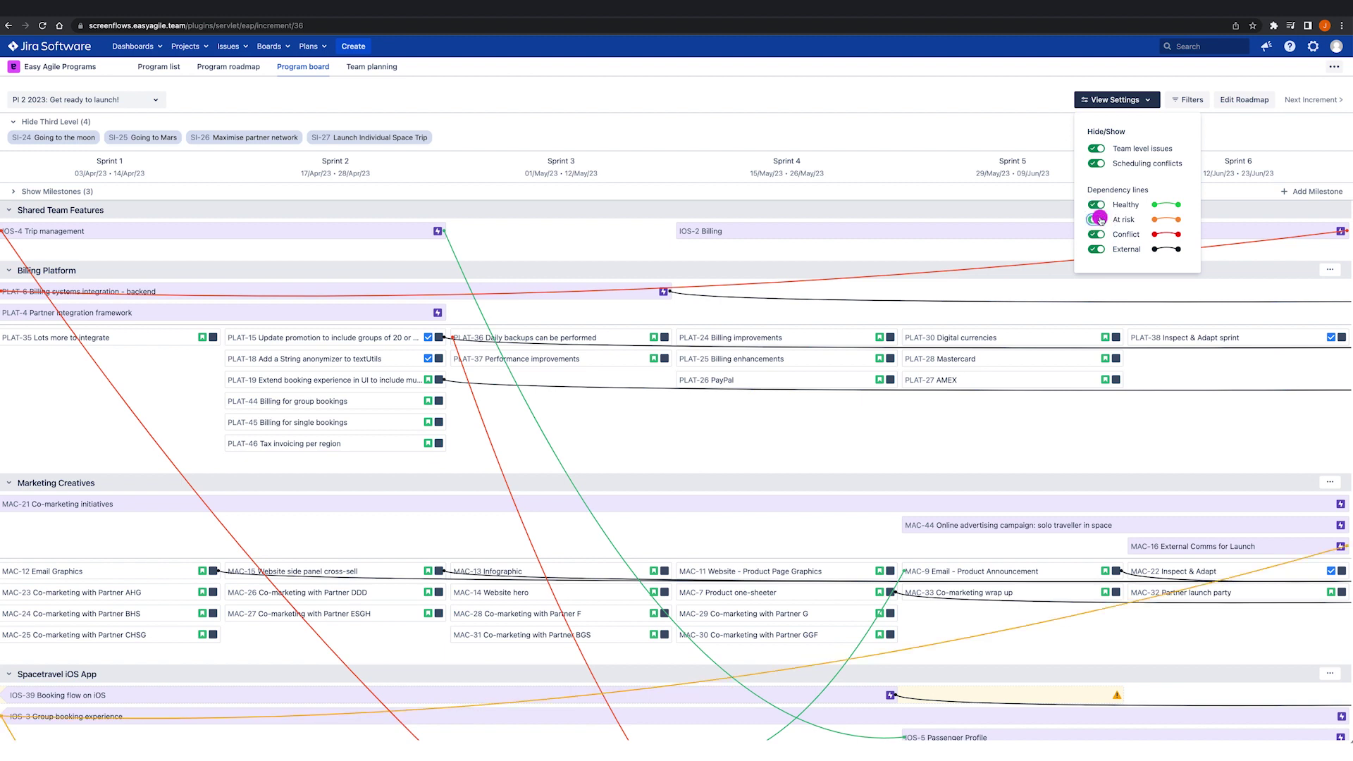
{"action": "left_click", "coordinate": [1099, 235]}
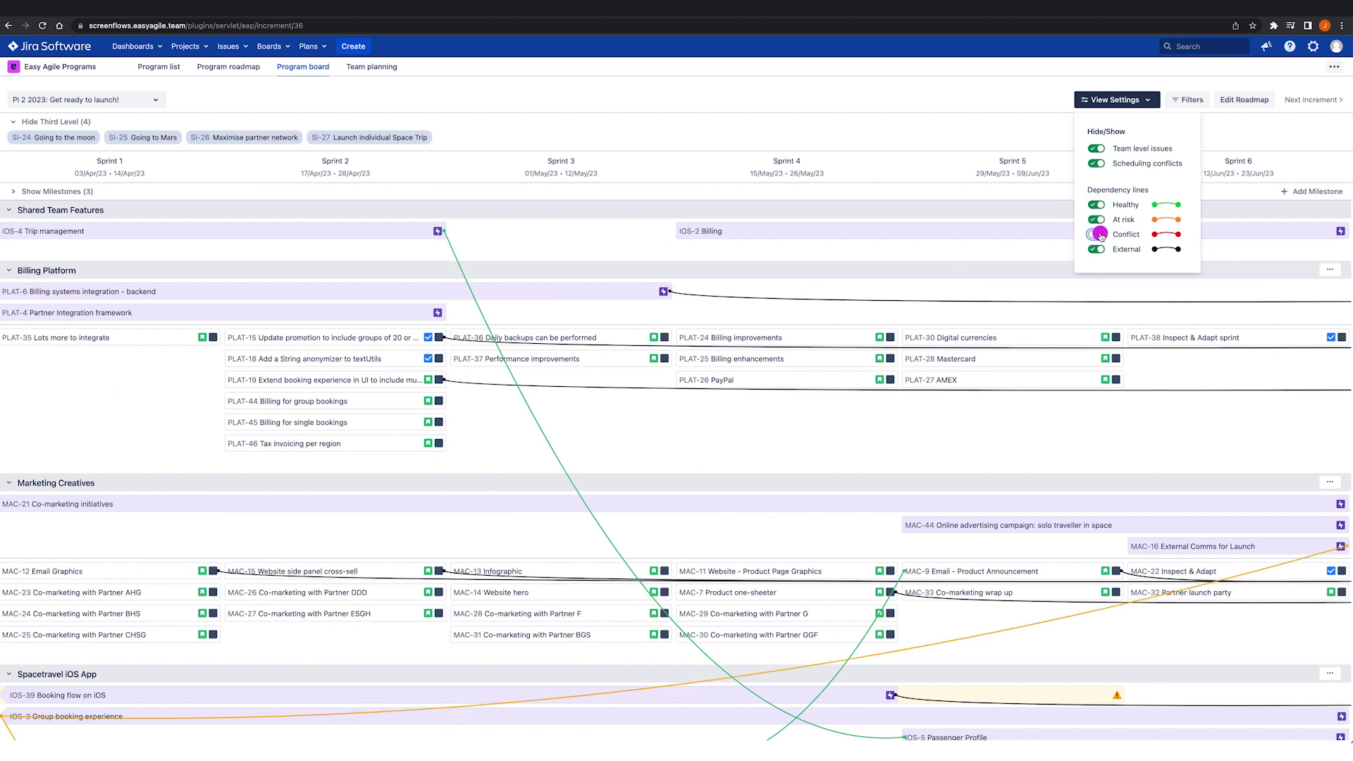
{"action": "left_click", "coordinate": [1101, 235]}
{"action": "left_click", "coordinate": [1101, 250]}
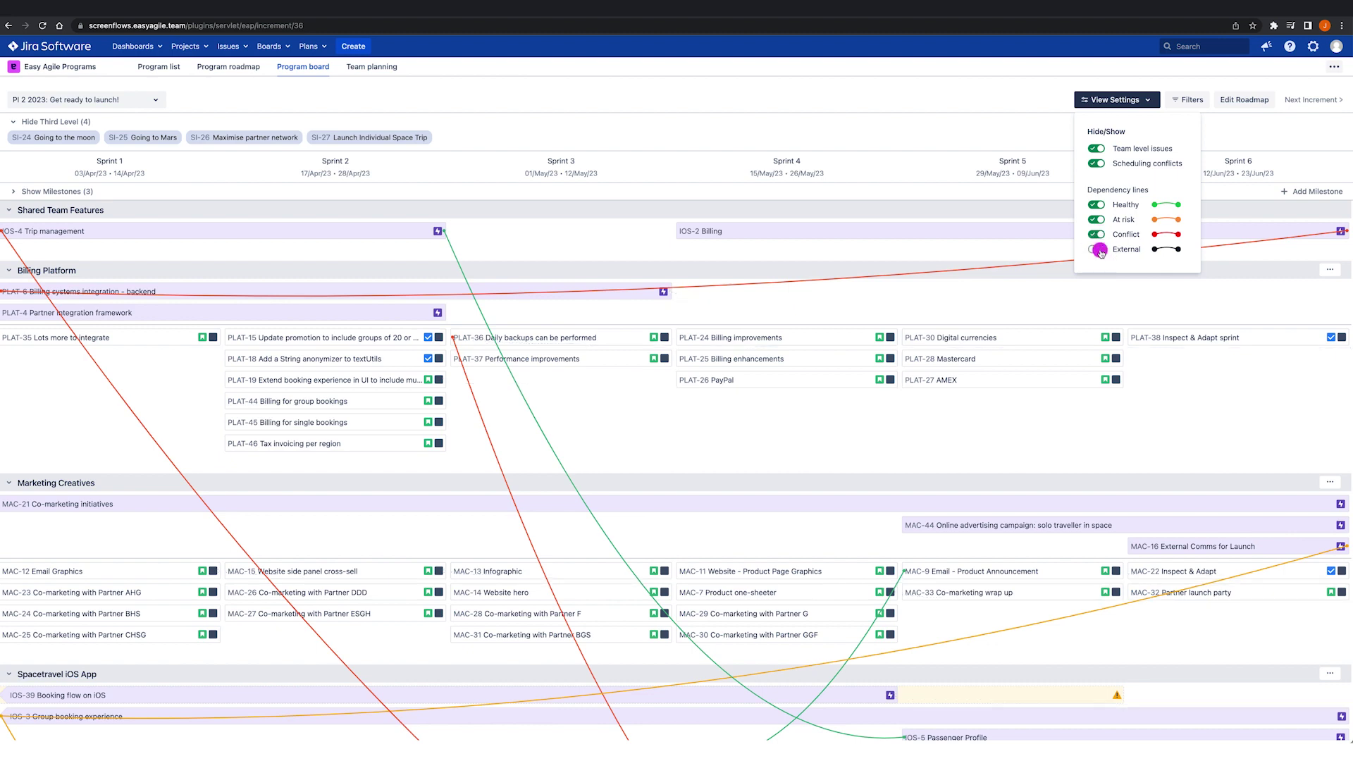
Show the External dependency lines again, and hide and restore the scheduling conflicts on the program board
{"action": "left_click", "coordinate": [1101, 250]}
{"action": "scroll", "coordinate": [1022, 321], "scroll_direction": "down", "scroll_amount": 5}
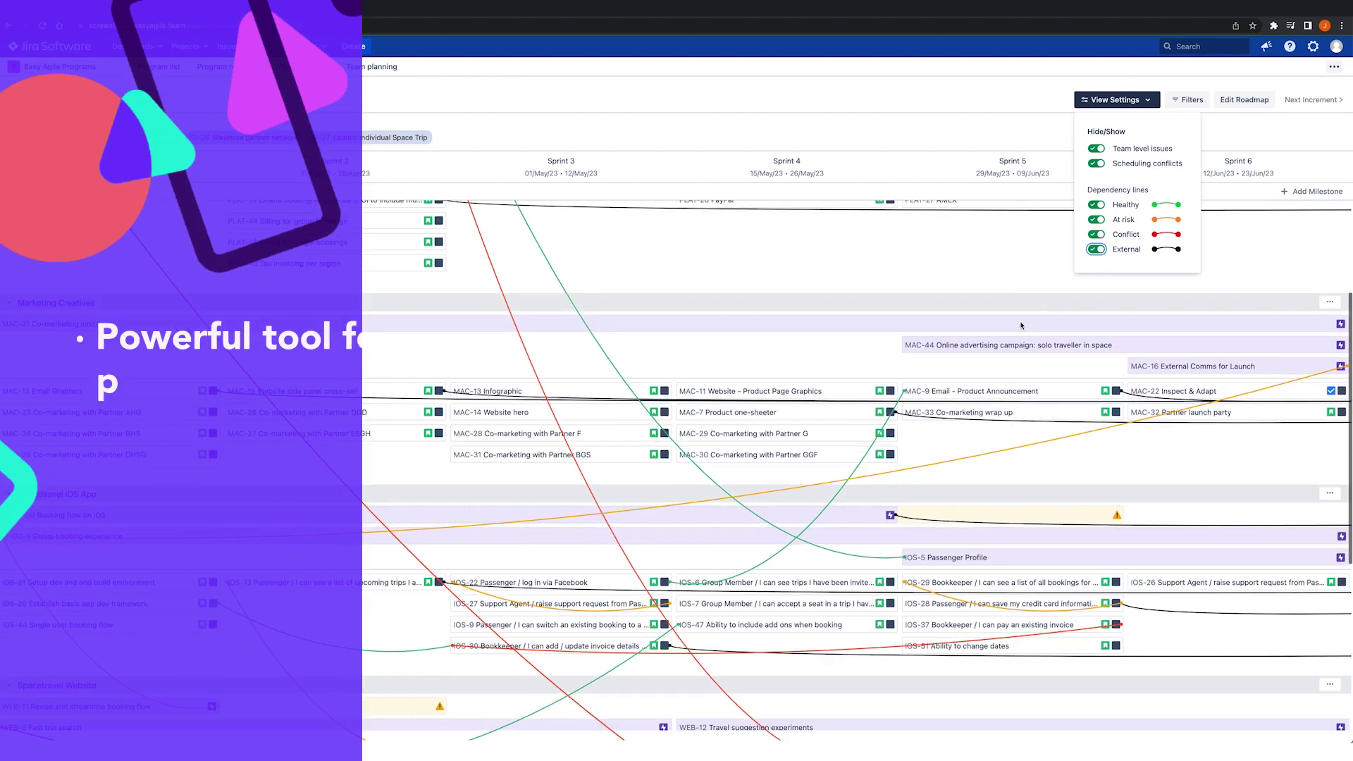
{"action": "scroll", "coordinate": [1021, 326], "scroll_direction": "down", "scroll_amount": 3}
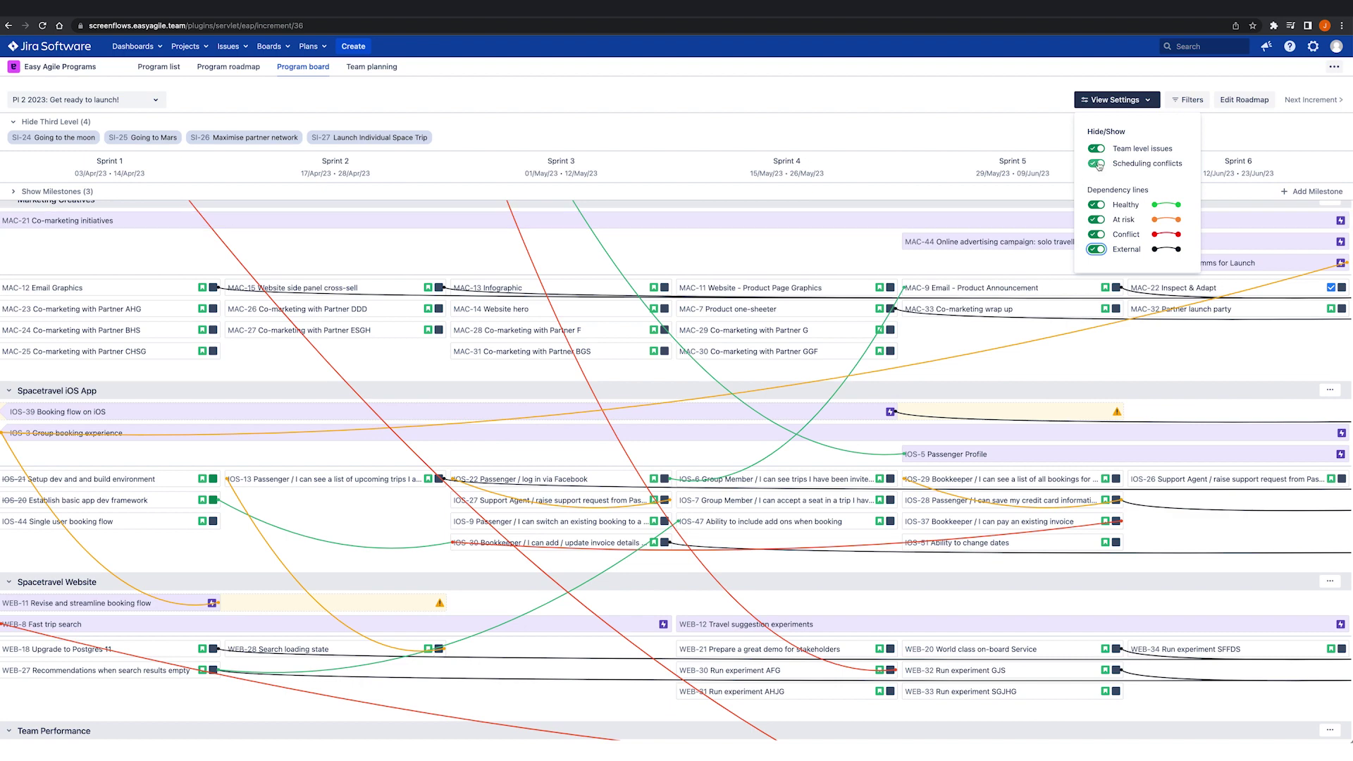
{"action": "left_click", "coordinate": [1097, 163]}
{"action": "left_click", "coordinate": [1097, 163]}
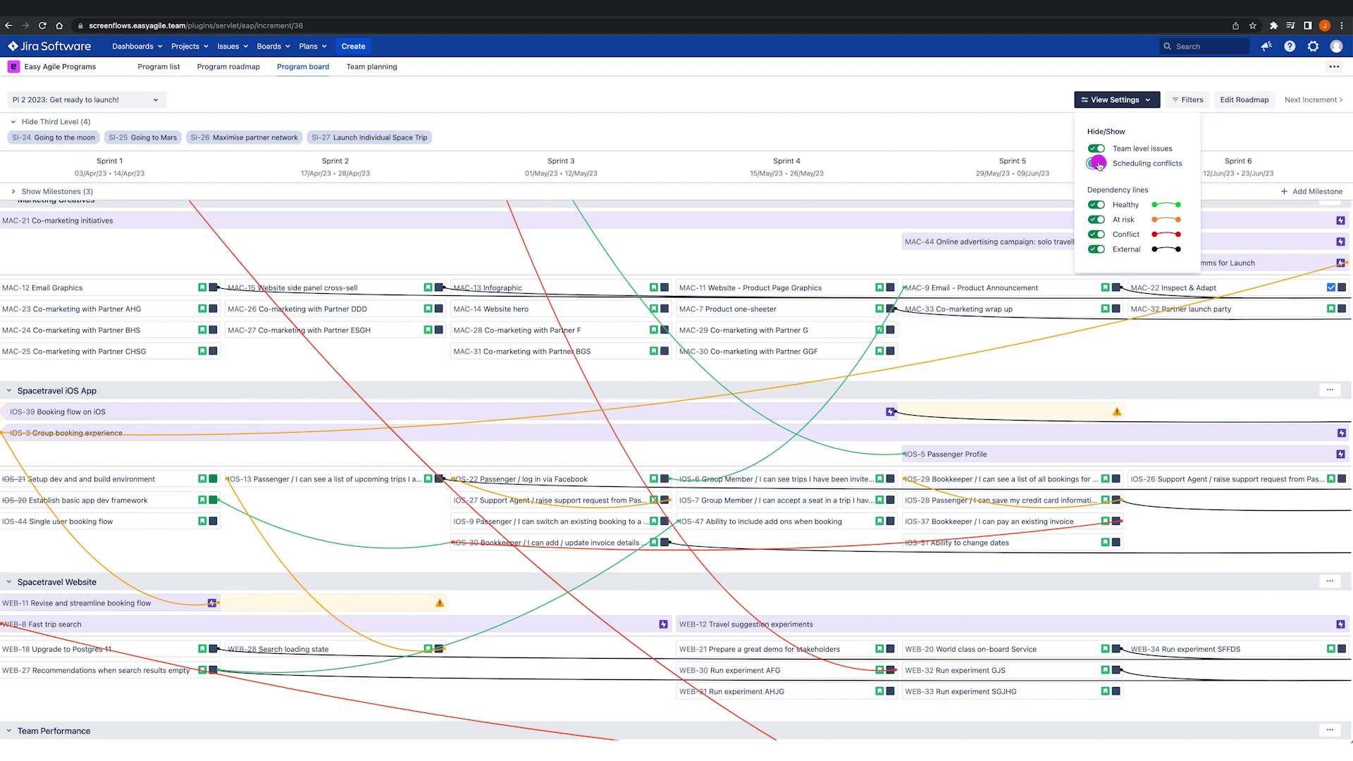
{"action": "left_click", "coordinate": [1101, 106]}
{"action": "scroll", "coordinate": [449, 366], "scroll_direction": "up", "scroll_amount": 4}
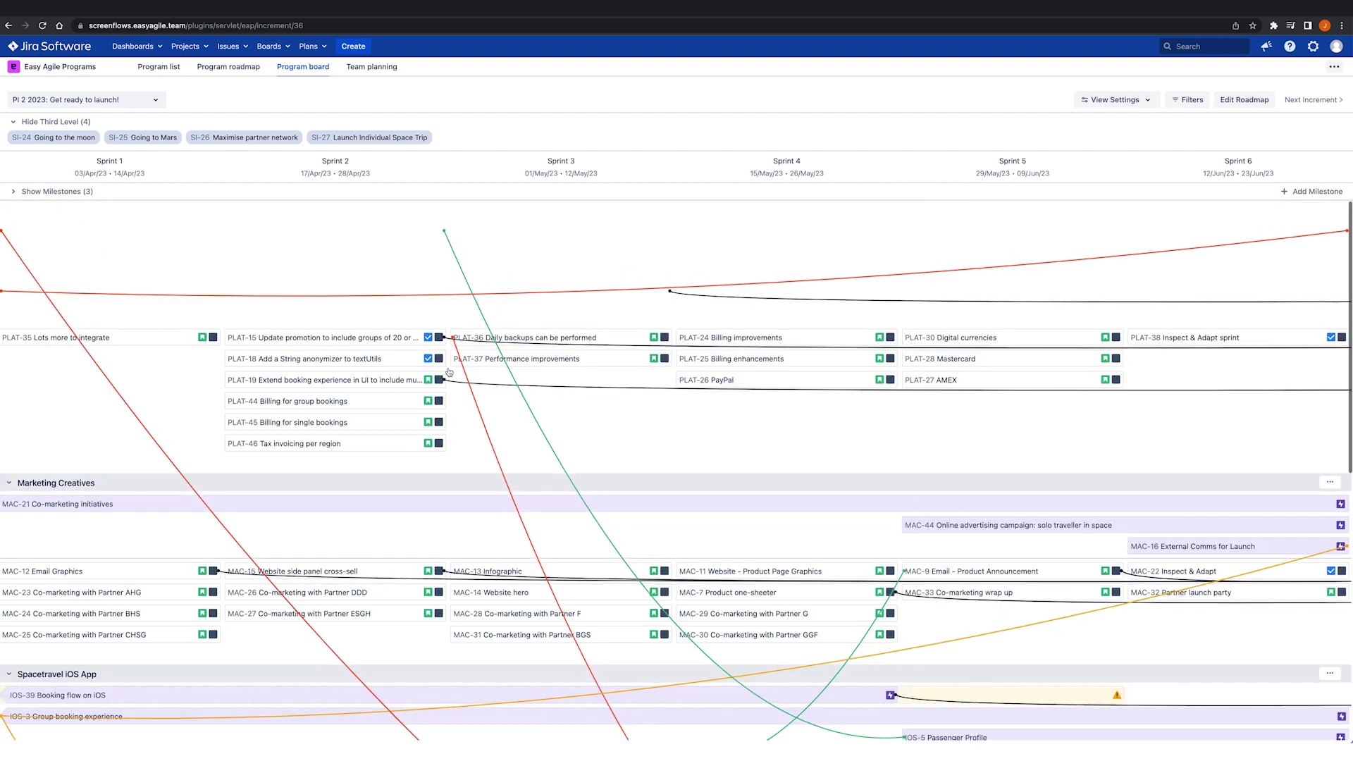
Focus the board one by one on Going to the moon, Trip management and Billing systems integration - backend, restoring the full board after each
{"action": "left_click", "coordinate": [86, 137]}
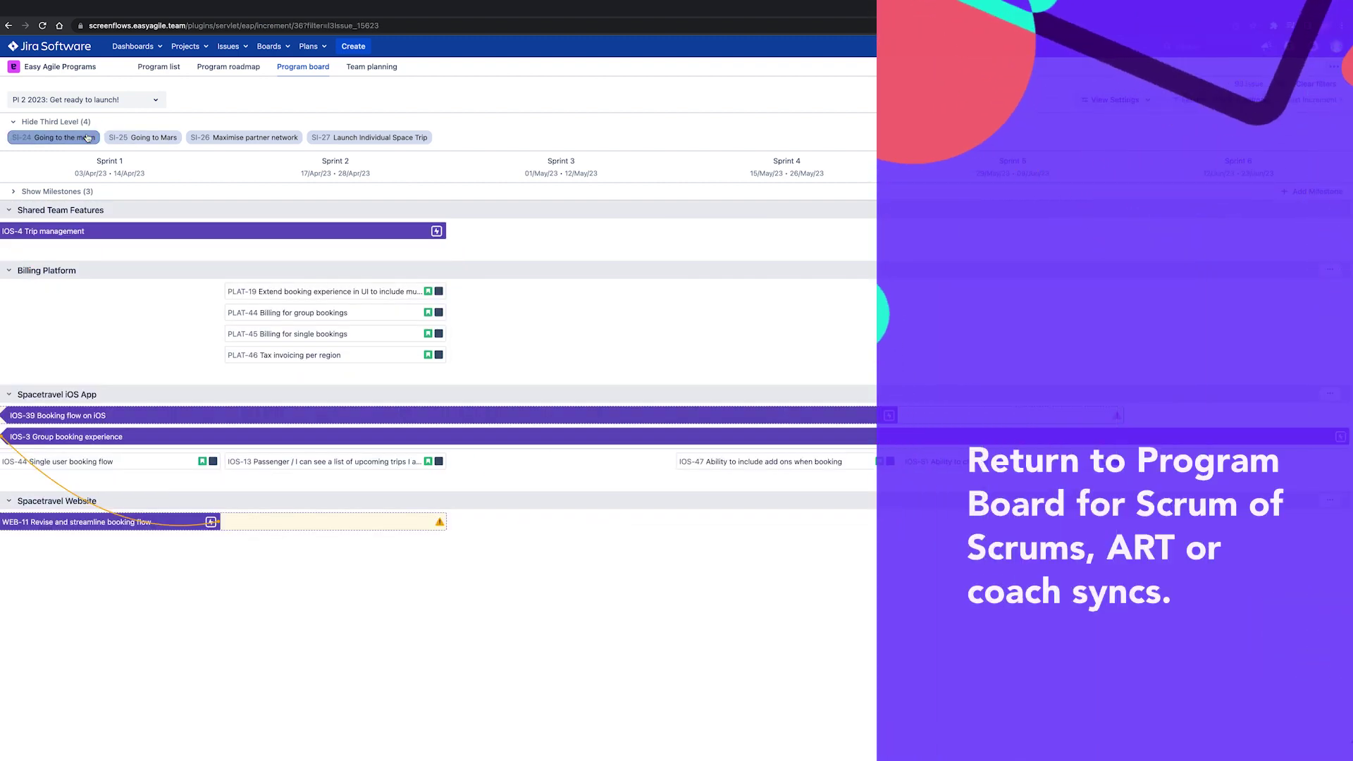
{"action": "left_click", "coordinate": [86, 137]}
{"action": "left_click", "coordinate": [190, 229]}
{"action": "left_click", "coordinate": [189, 230]}
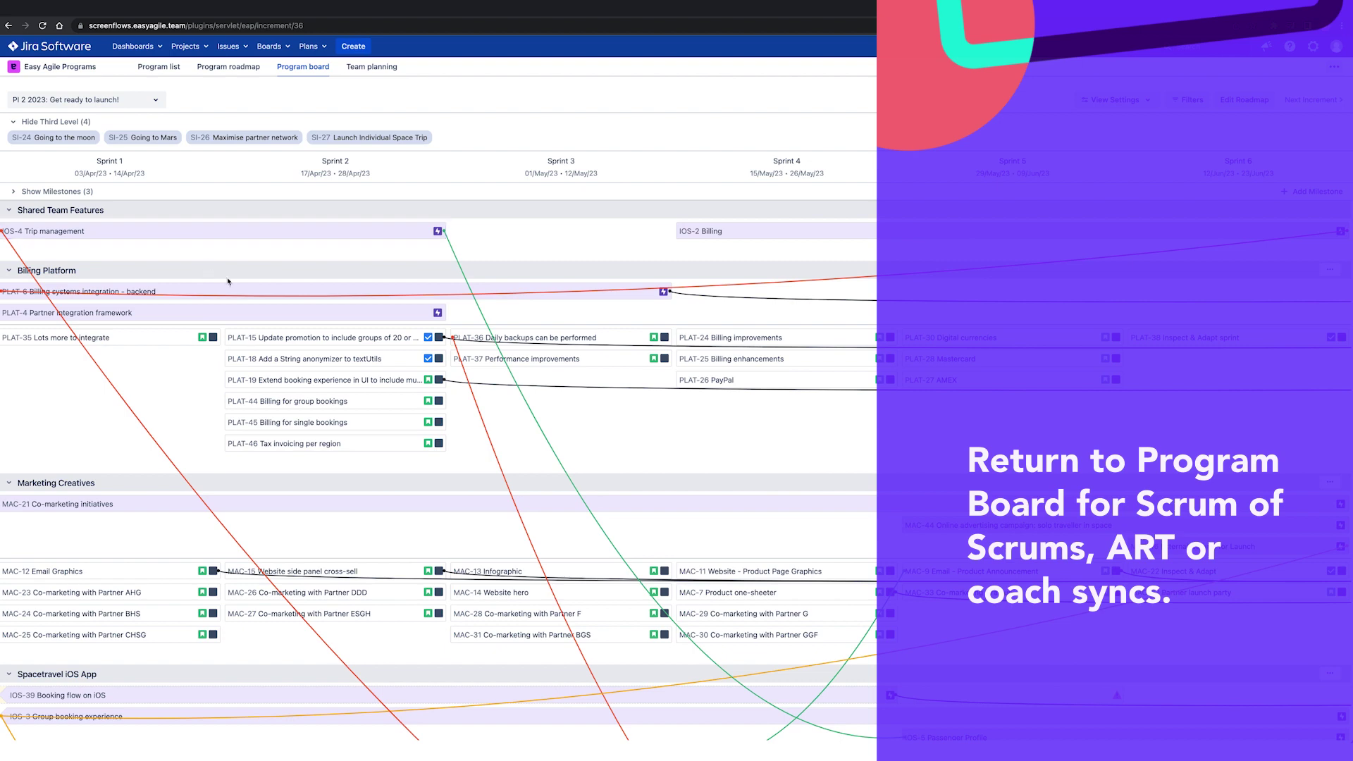
{"action": "left_click", "coordinate": [233, 289]}
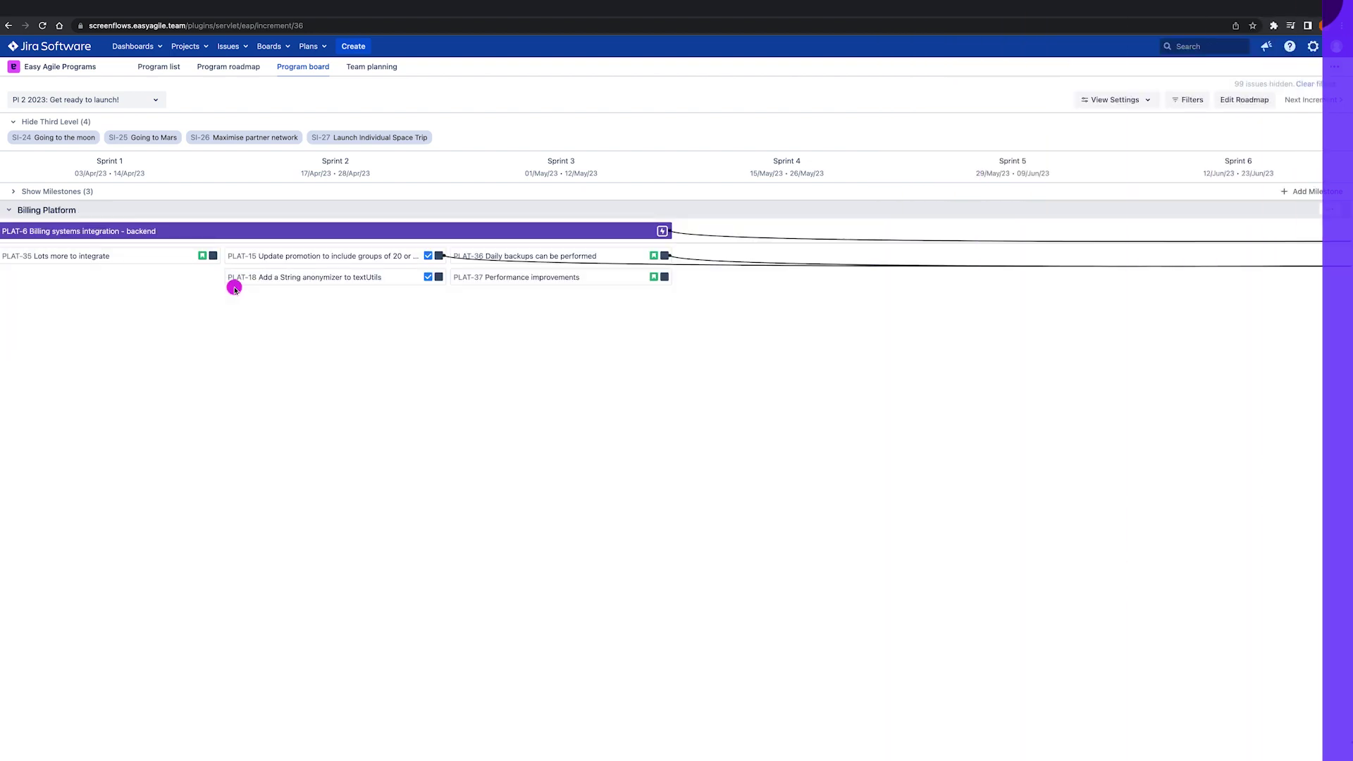
{"action": "left_click", "coordinate": [256, 233]}
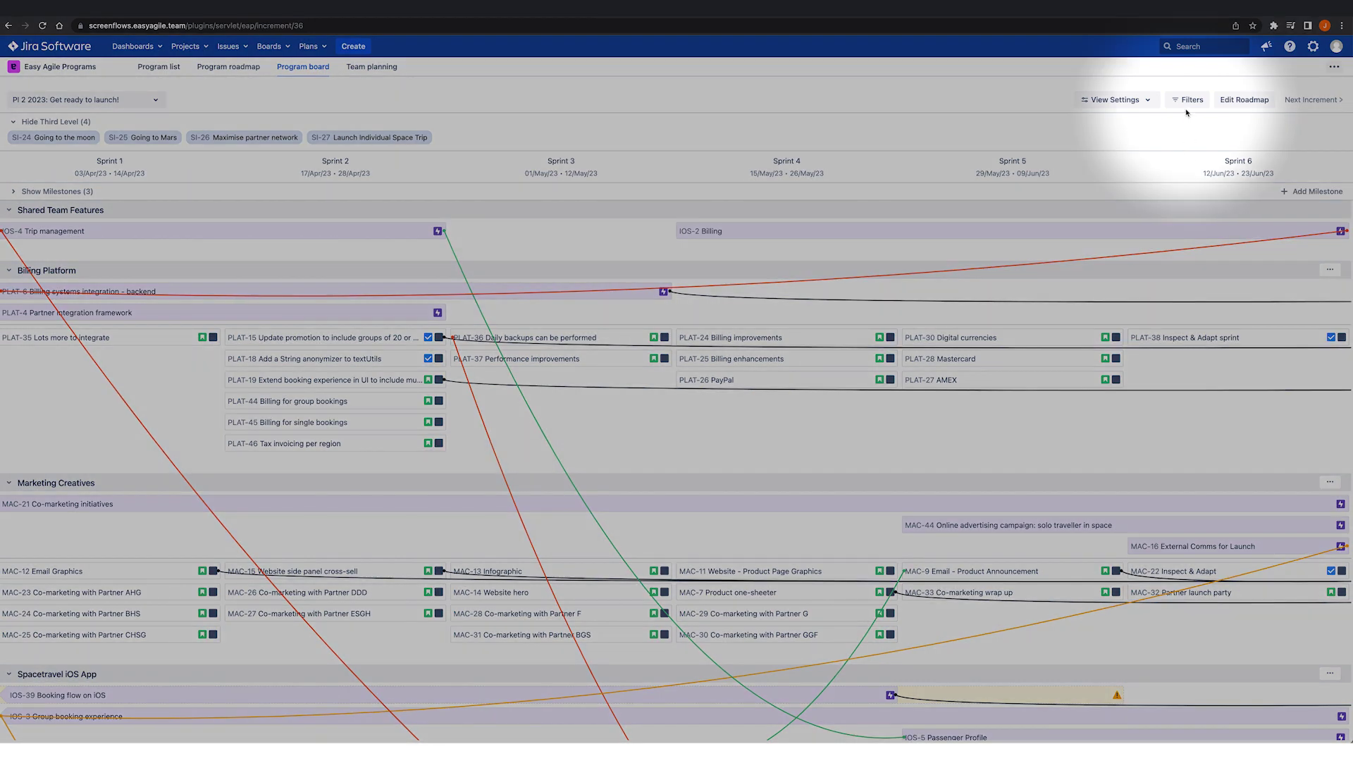
Filter the program board to issues with At risk and Conflict dependencies
{"action": "left_click", "coordinate": [1181, 102]}
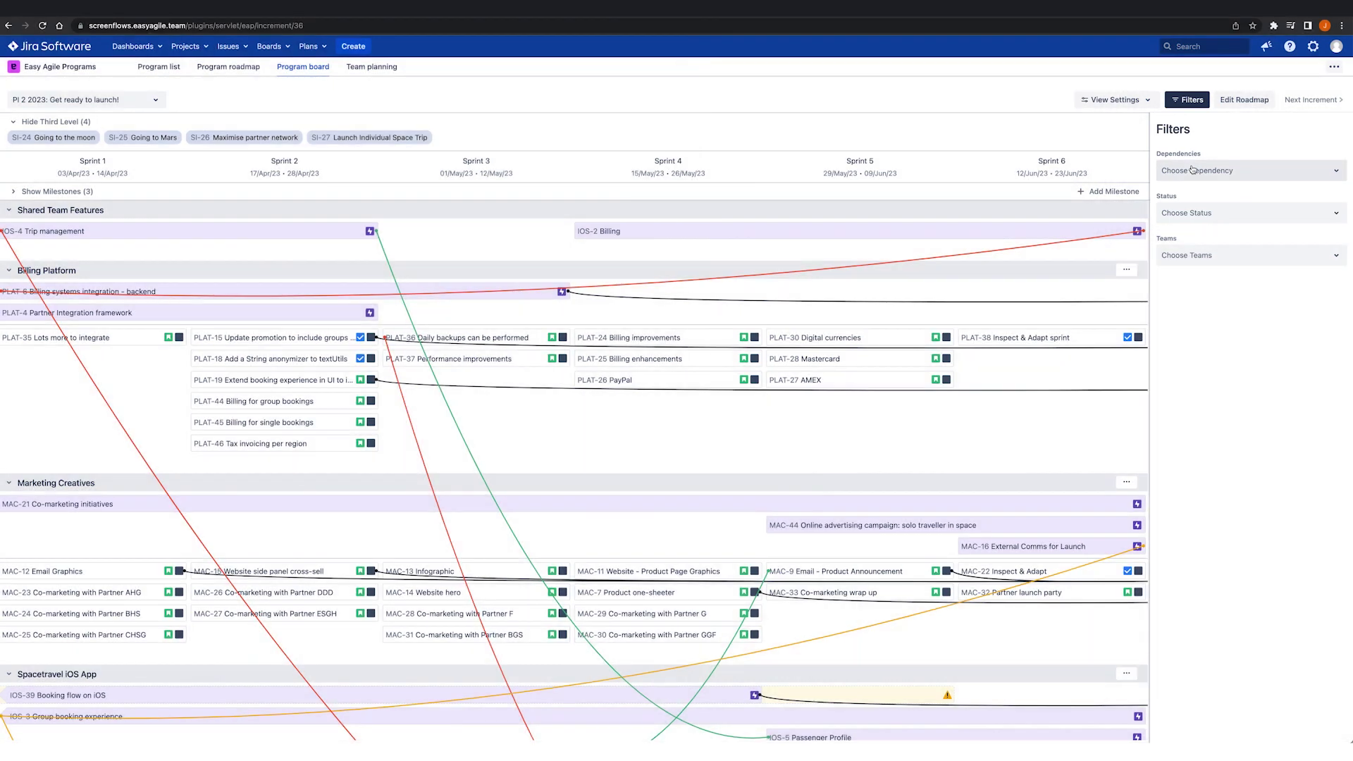
{"action": "left_click", "coordinate": [1193, 170]}
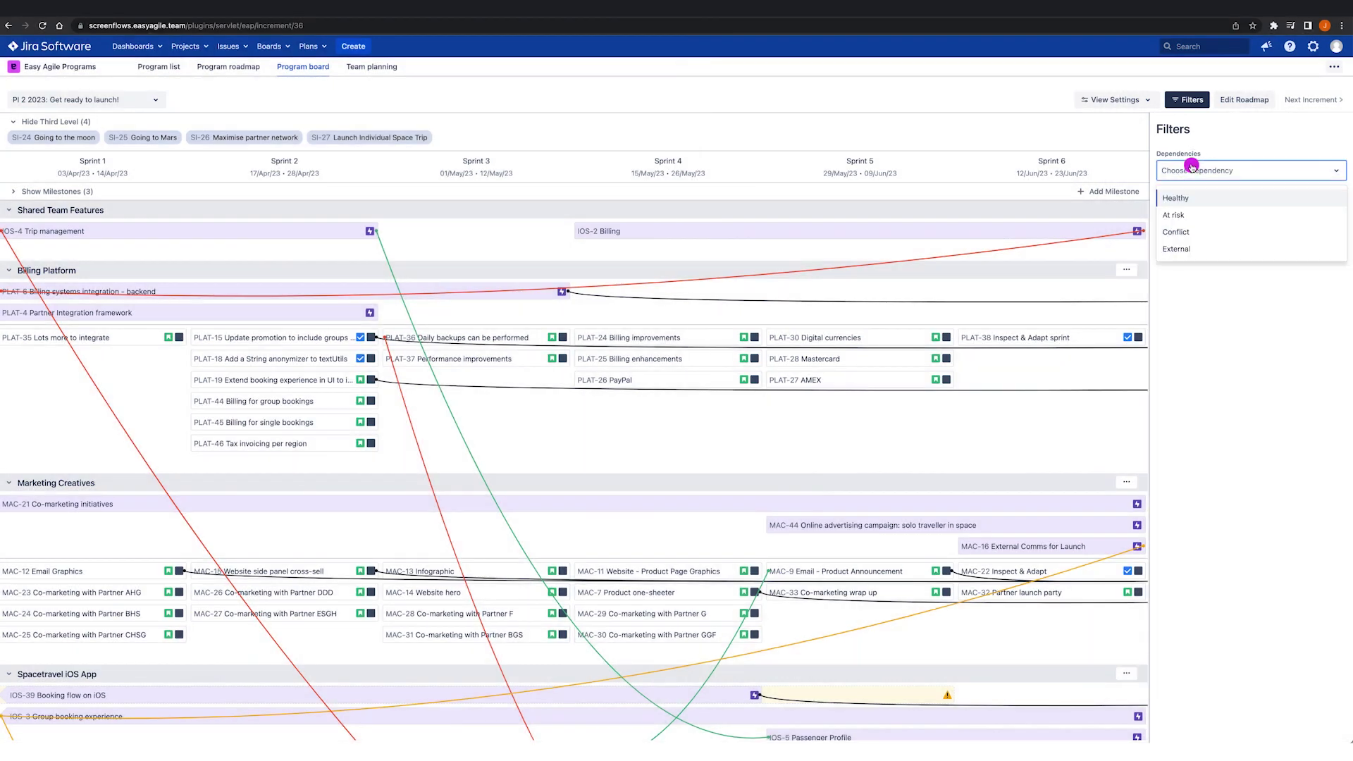
{"action": "left_click", "coordinate": [1199, 214]}
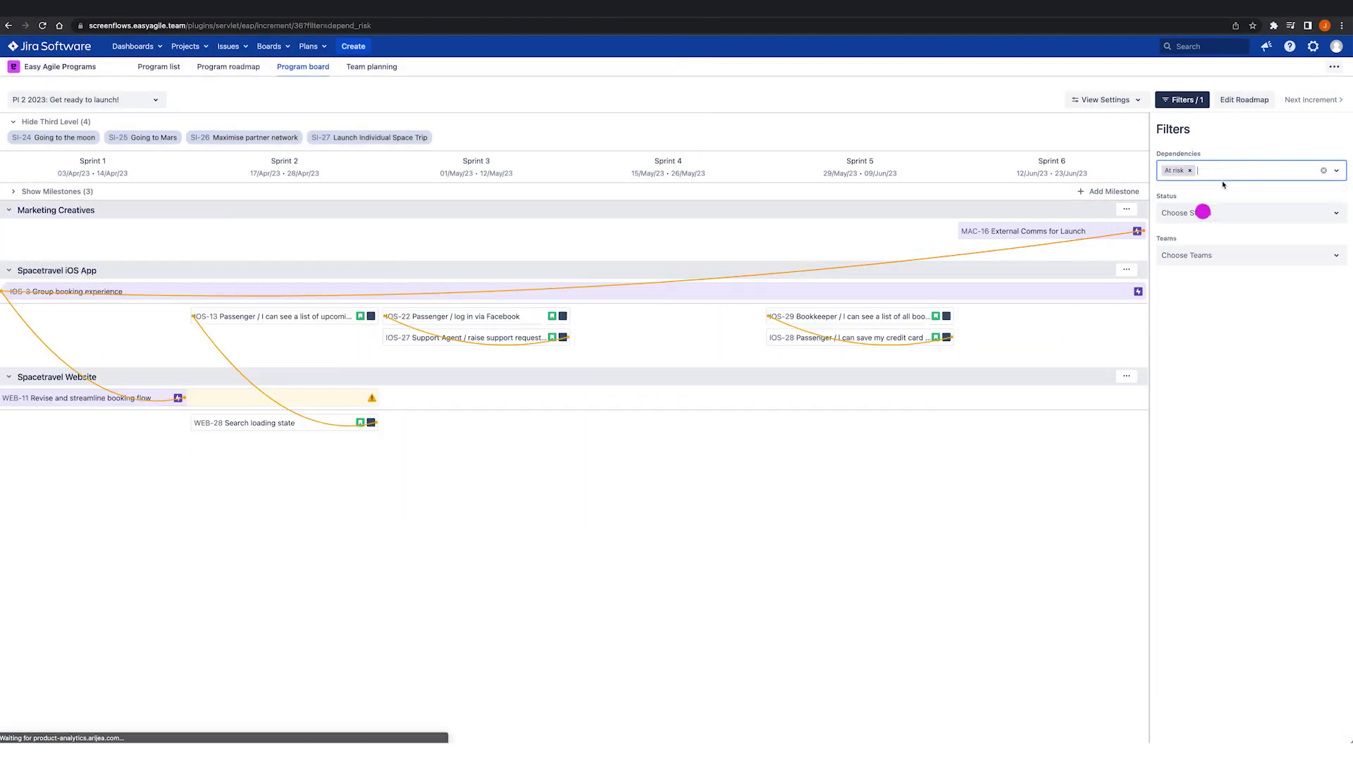
{"action": "left_click", "coordinate": [1235, 170]}
{"action": "left_click", "coordinate": [1226, 215]}
Filter the program board by the To Do and In Progress statuses
{"action": "left_click", "coordinate": [1229, 215]}
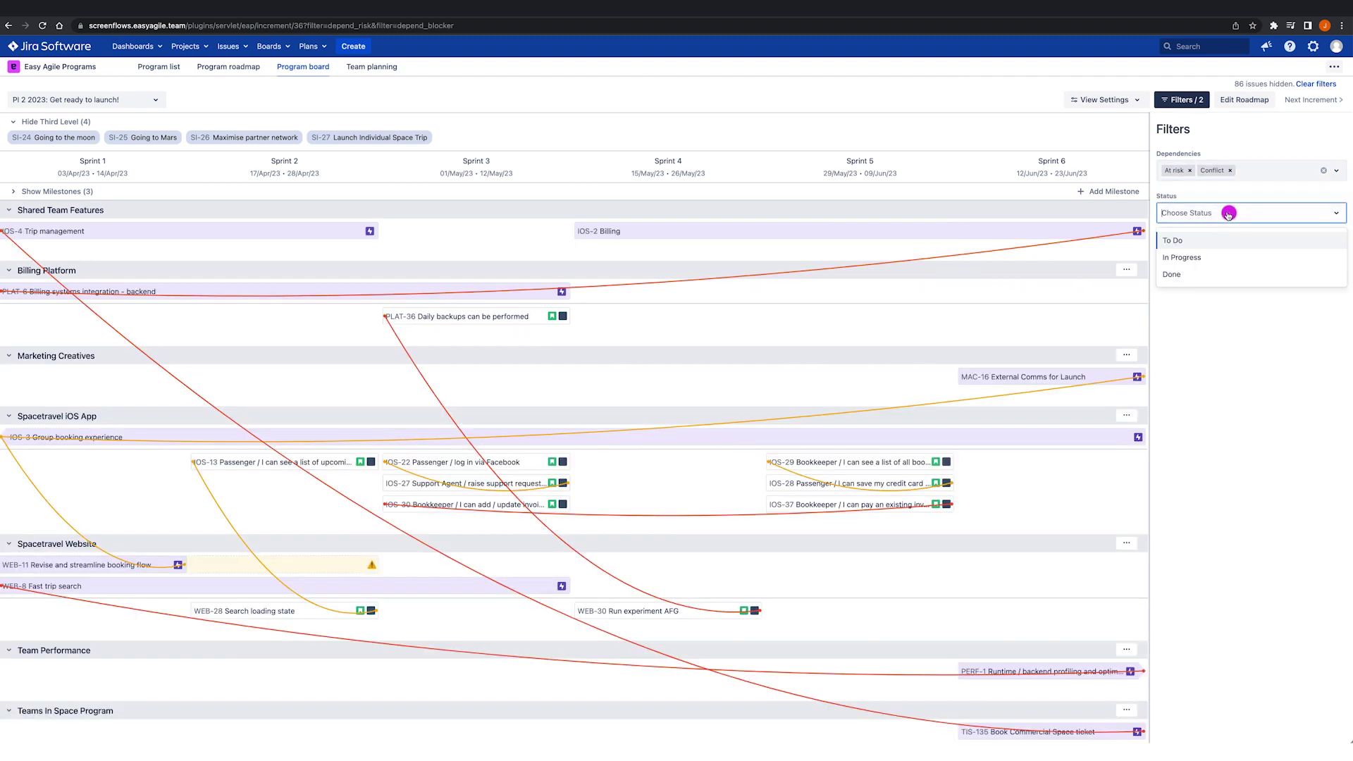
{"action": "left_click", "coordinate": [1224, 240]}
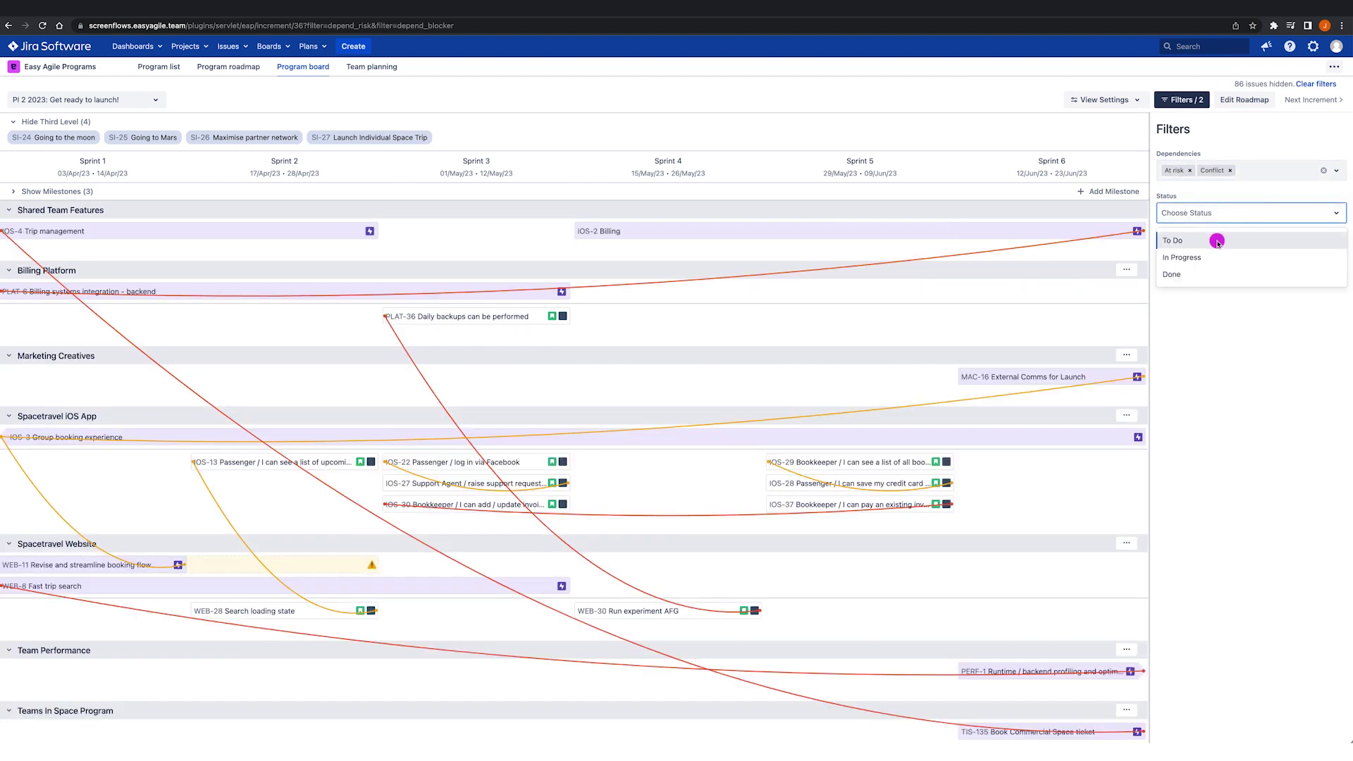
{"action": "left_click", "coordinate": [1242, 215]}
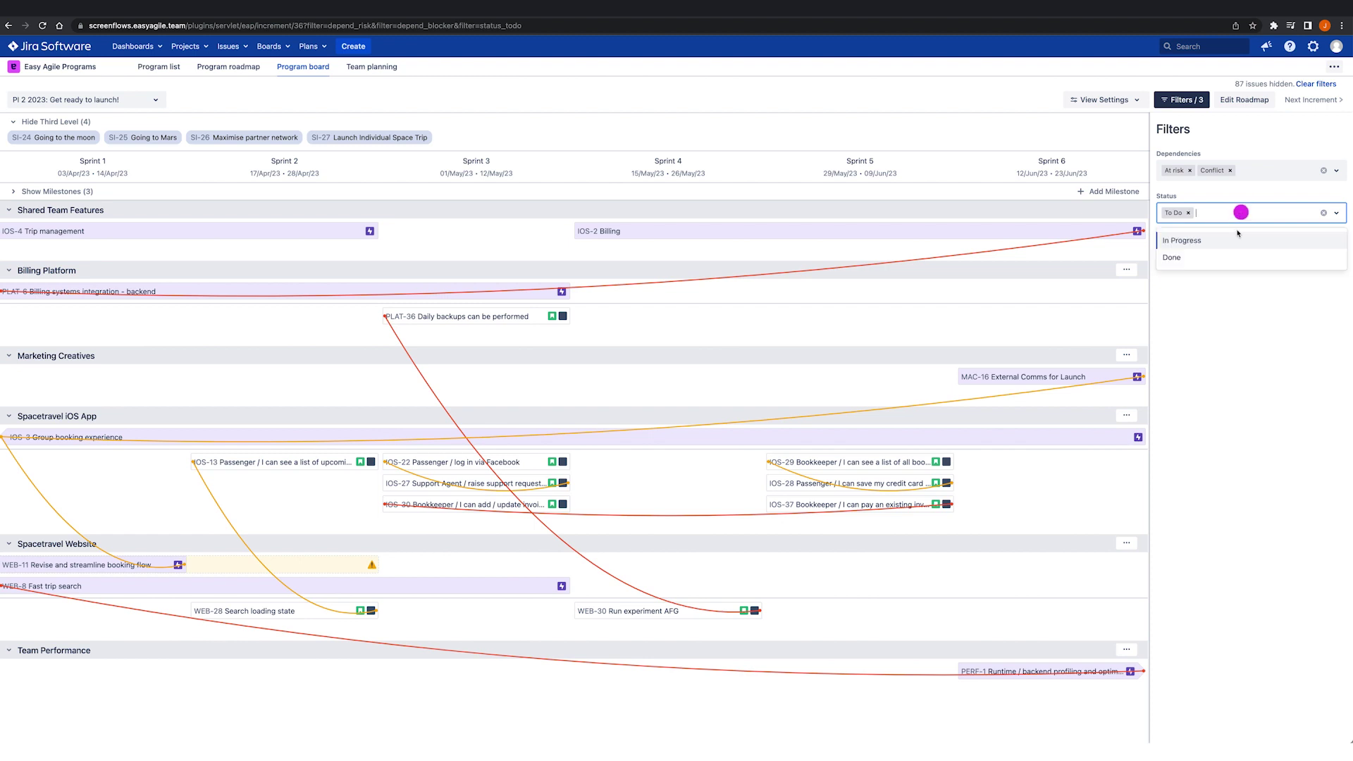
{"action": "left_click", "coordinate": [1229, 240]}
Filter the program board by the teams Billing Platform, Spacetravel iOS App and Spacetravel Website
{"action": "left_click", "coordinate": [1229, 257]}
{"action": "left_click", "coordinate": [1212, 283]}
{"action": "left_click", "coordinate": [1239, 255]}
{"action": "left_click", "coordinate": [1242, 300]}
{"action": "left_click", "coordinate": [1273, 267]}
{"action": "left_click", "coordinate": [1248, 299]}
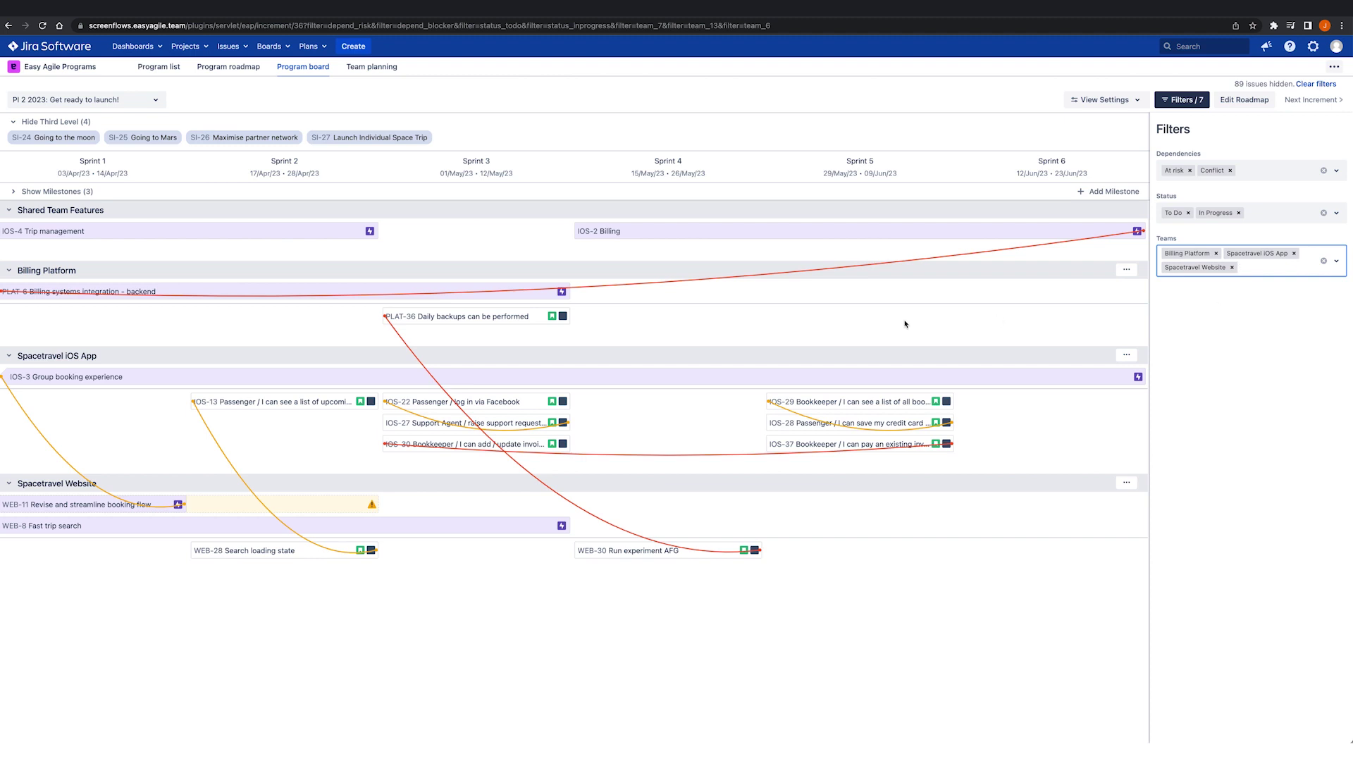
Clear the team and dependency filters and close the filter options
{"action": "left_click", "coordinate": [1325, 261]}
{"action": "left_click", "coordinate": [1324, 172]}
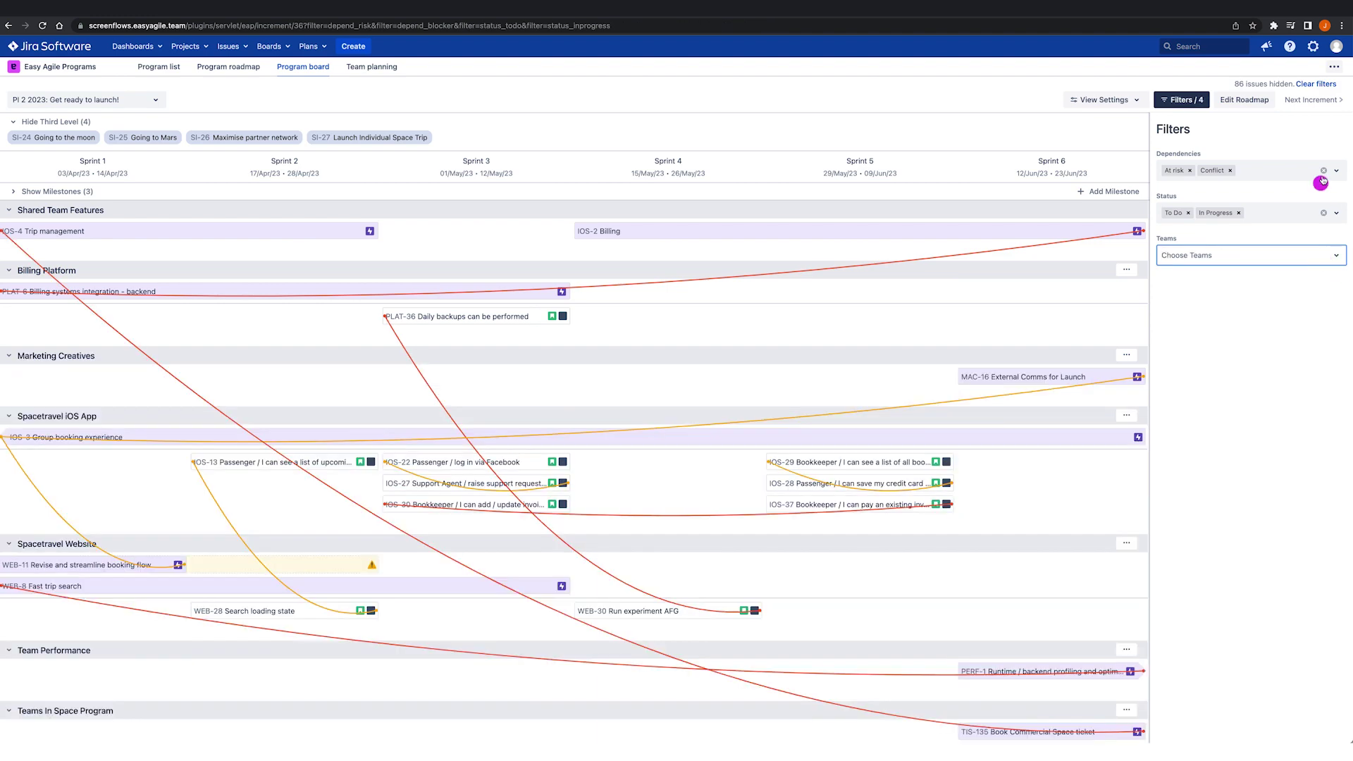
{"action": "left_click", "coordinate": [1324, 172]}
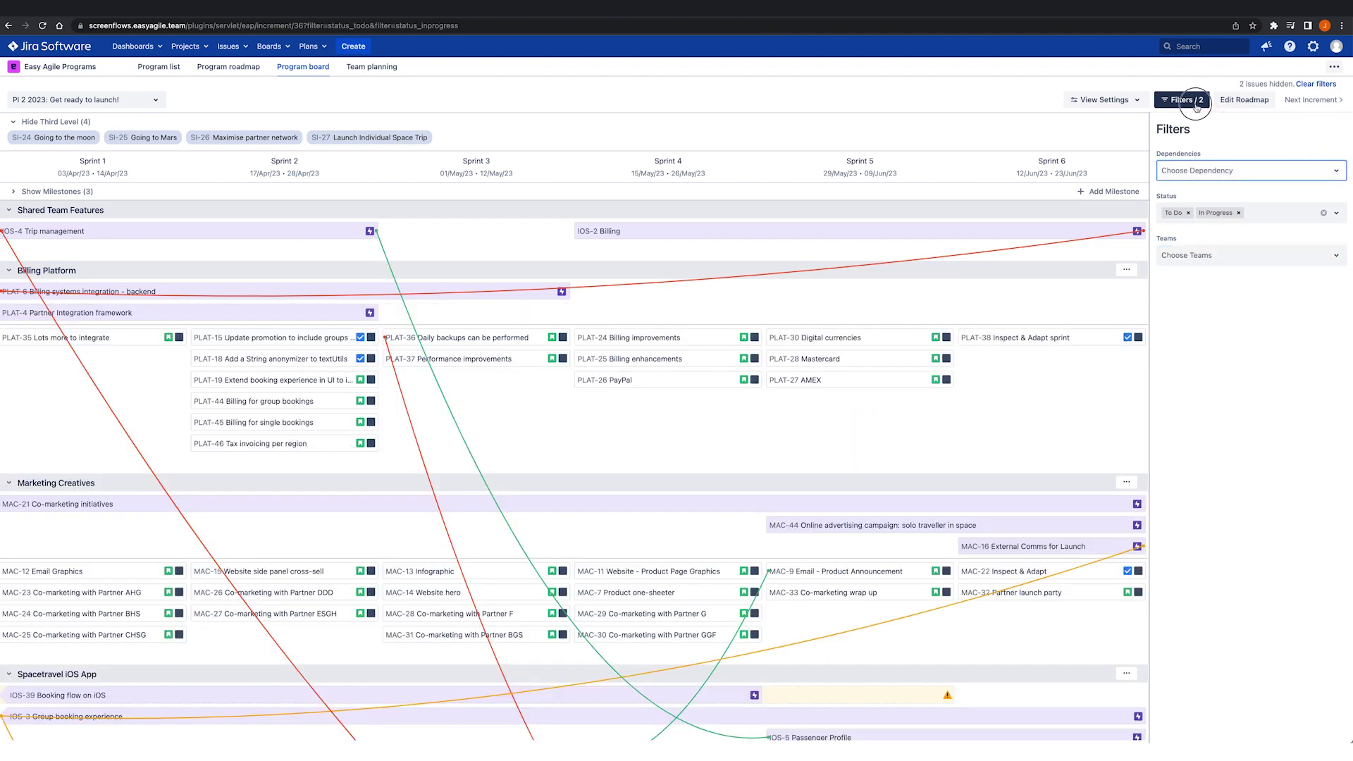
{"action": "left_click", "coordinate": [1194, 101]}
Focus the board one by one on Trip management, Going to the moon, Going to Mars and Maximise partner network, restoring the full board after each
{"action": "left_click", "coordinate": [273, 231]}
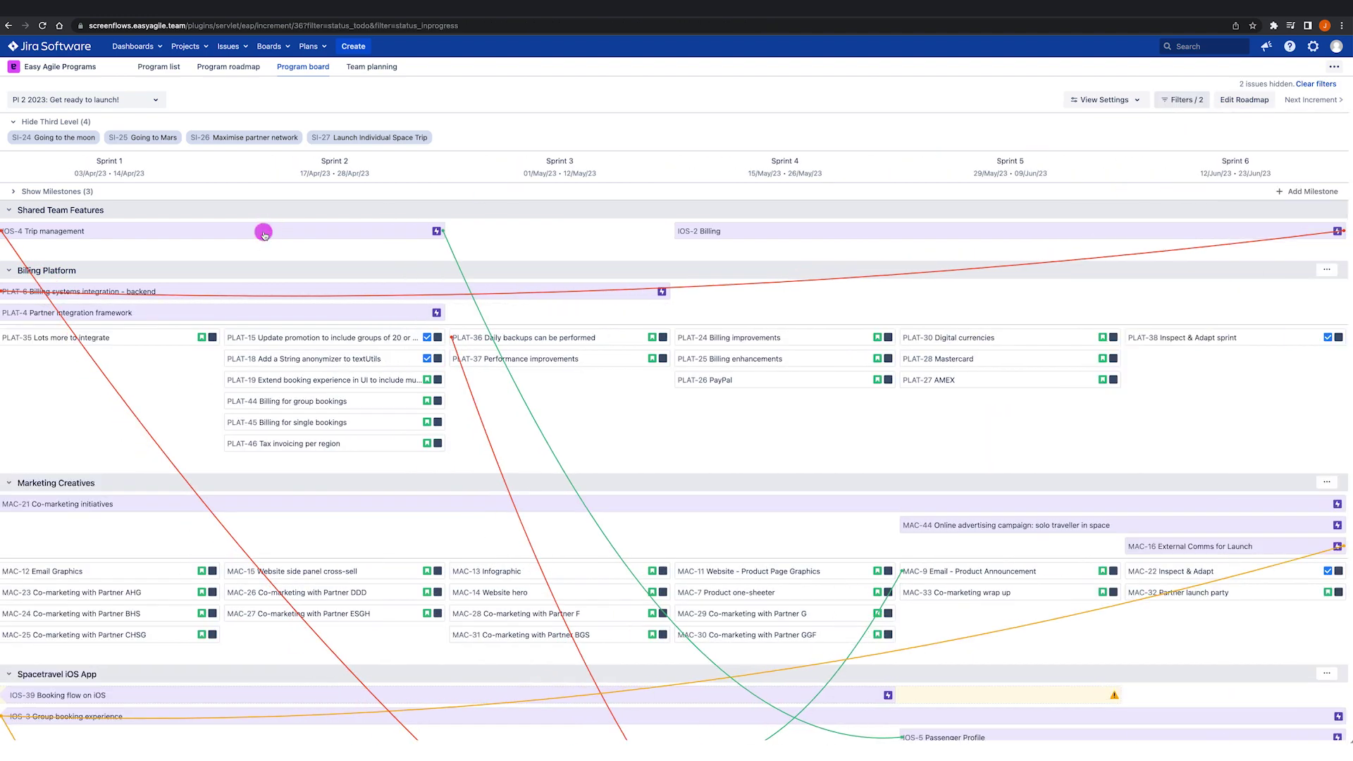
{"action": "left_click", "coordinate": [265, 232]}
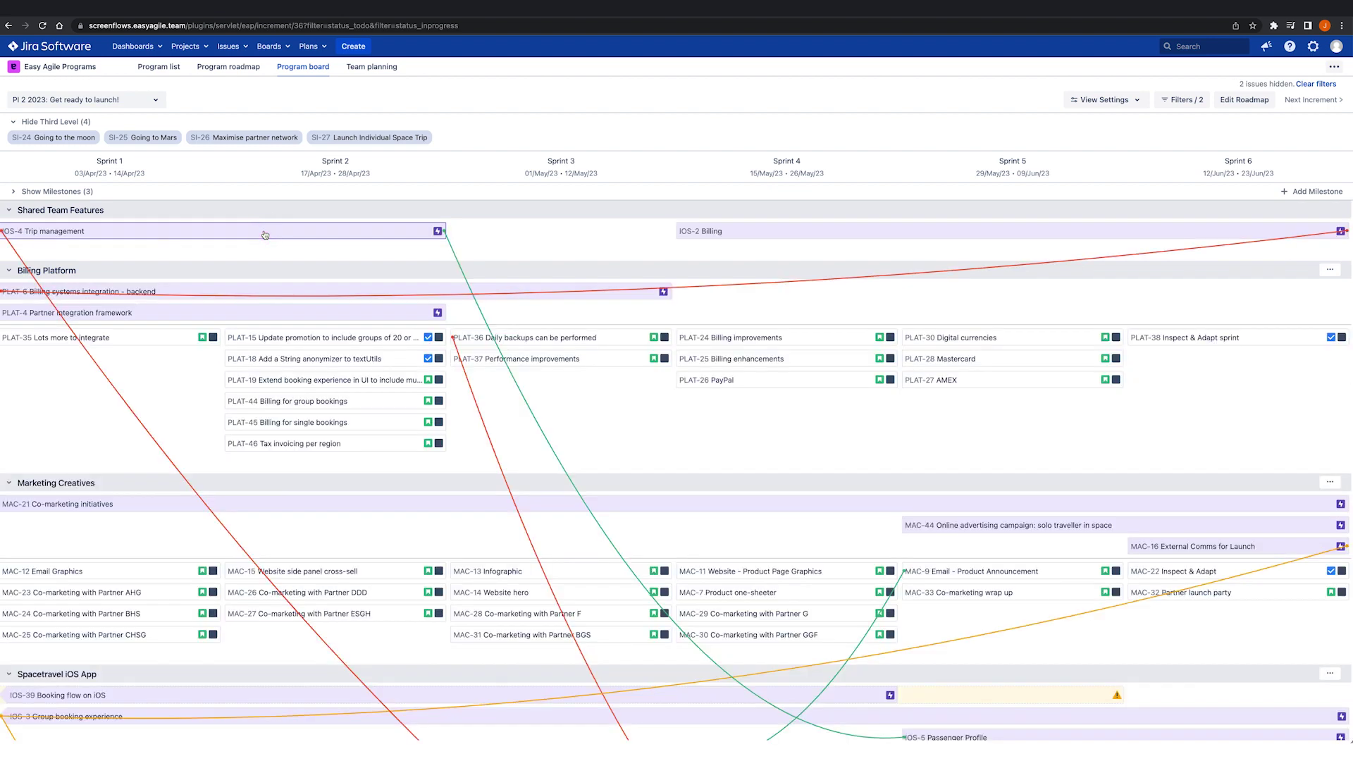
{"action": "left_click", "coordinate": [78, 140]}
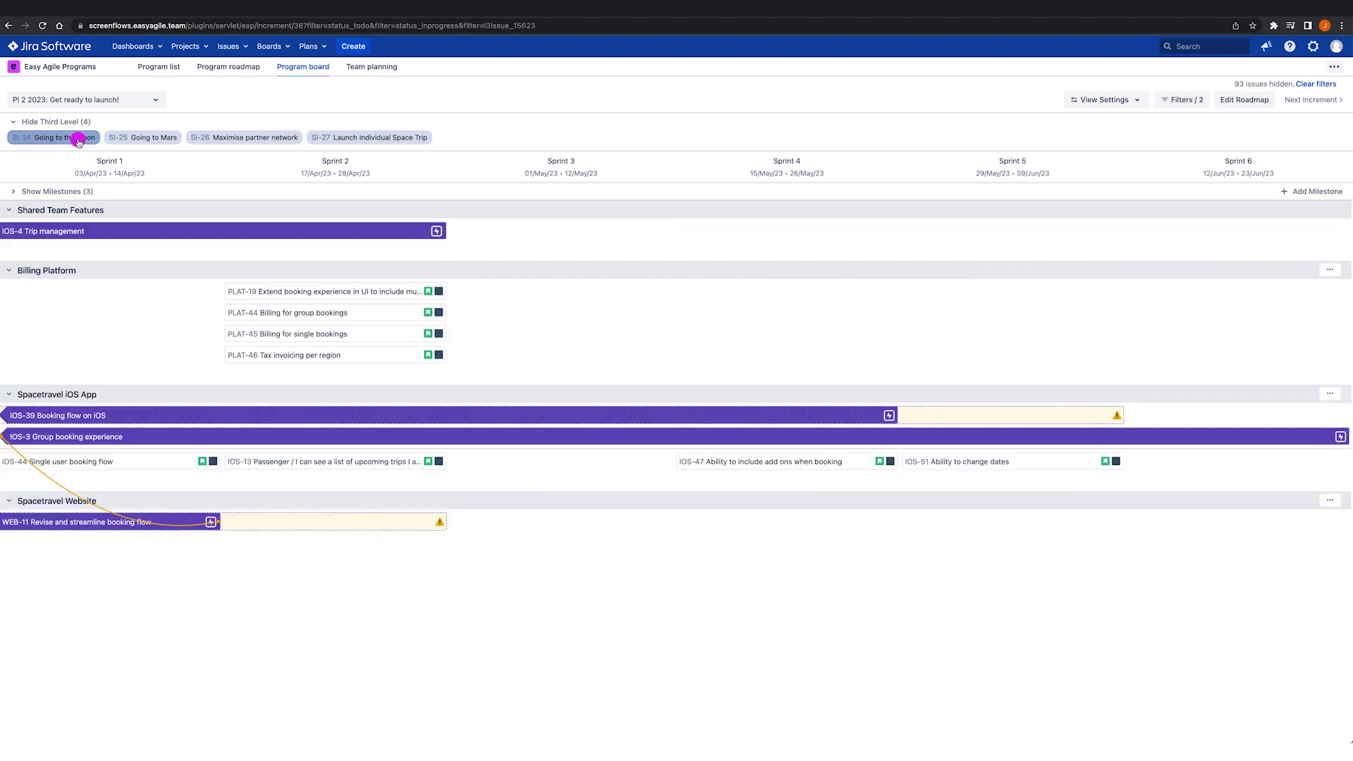
{"action": "left_click", "coordinate": [78, 141]}
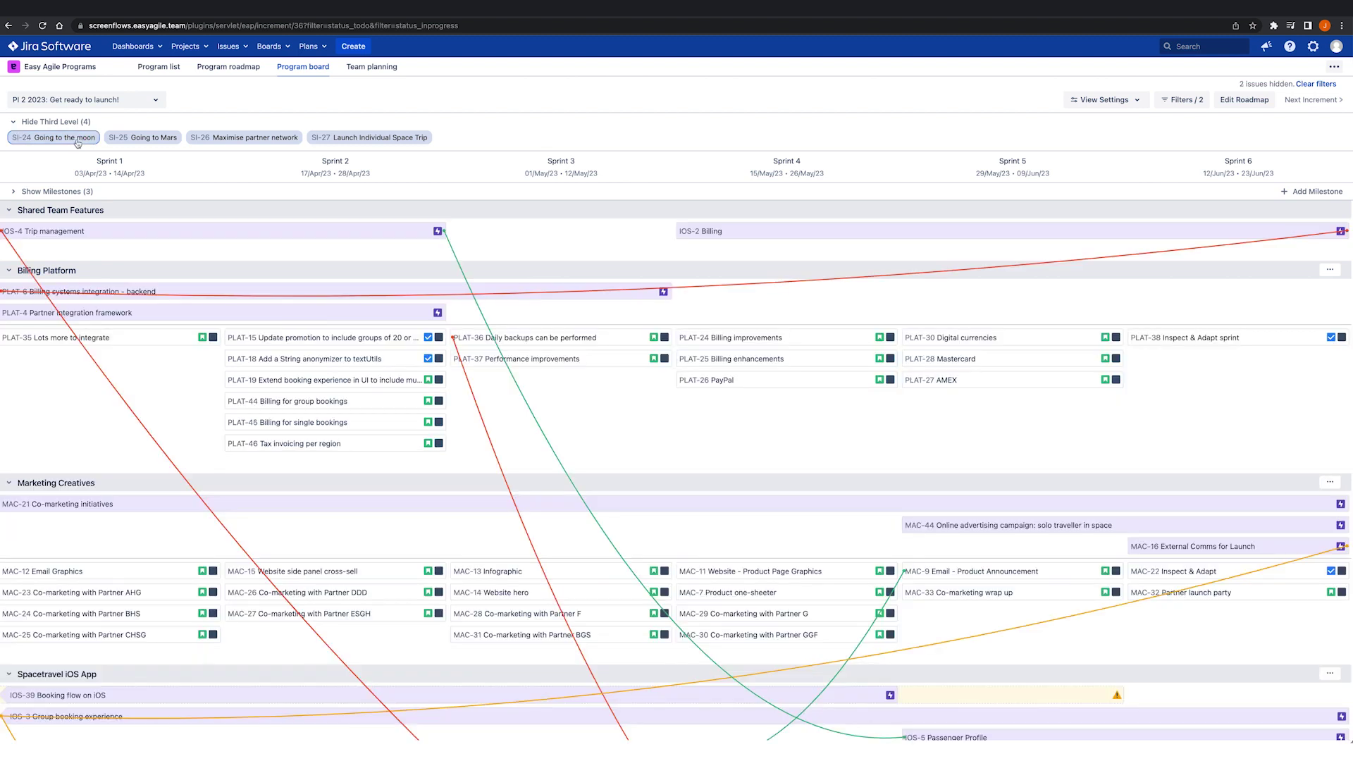
{"action": "left_click", "coordinate": [149, 140]}
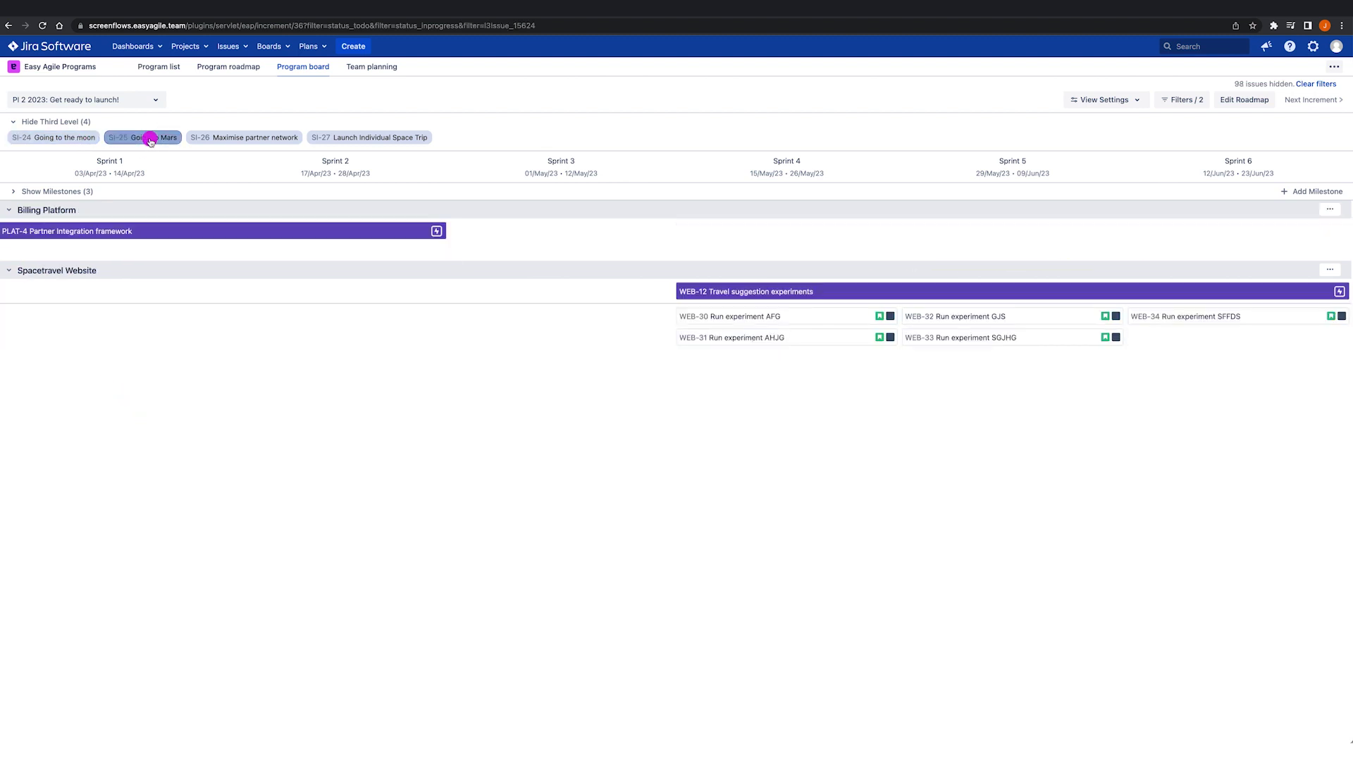
{"action": "left_click", "coordinate": [150, 140]}
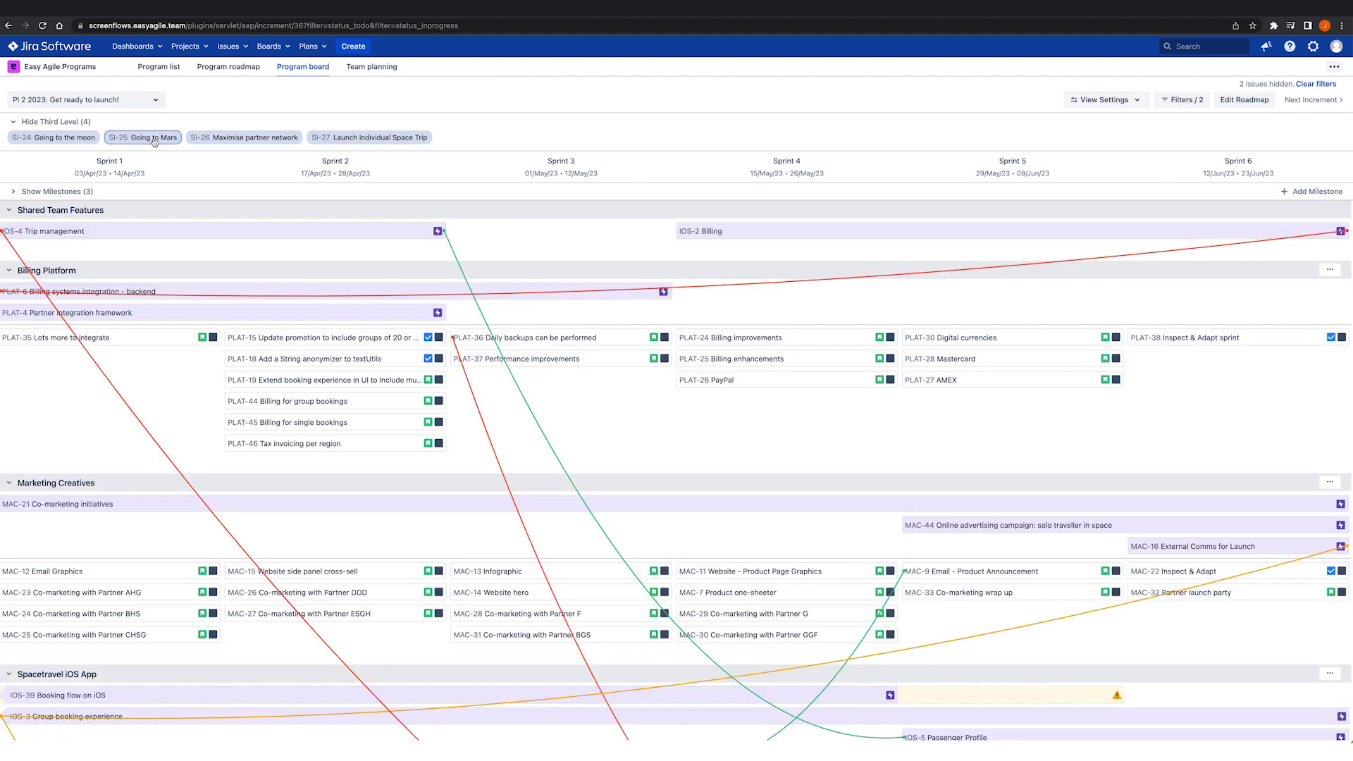
{"action": "left_click", "coordinate": [253, 140]}
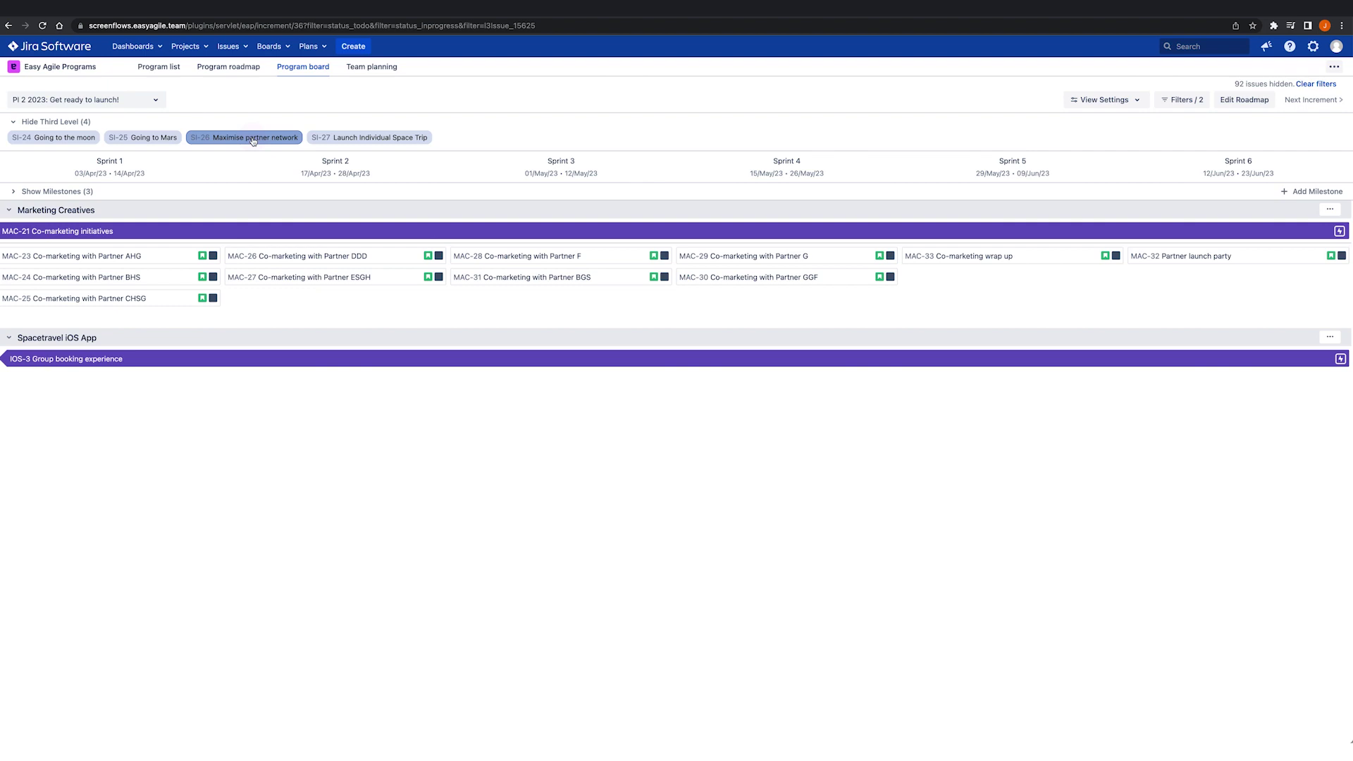
{"action": "left_click", "coordinate": [252, 138]}
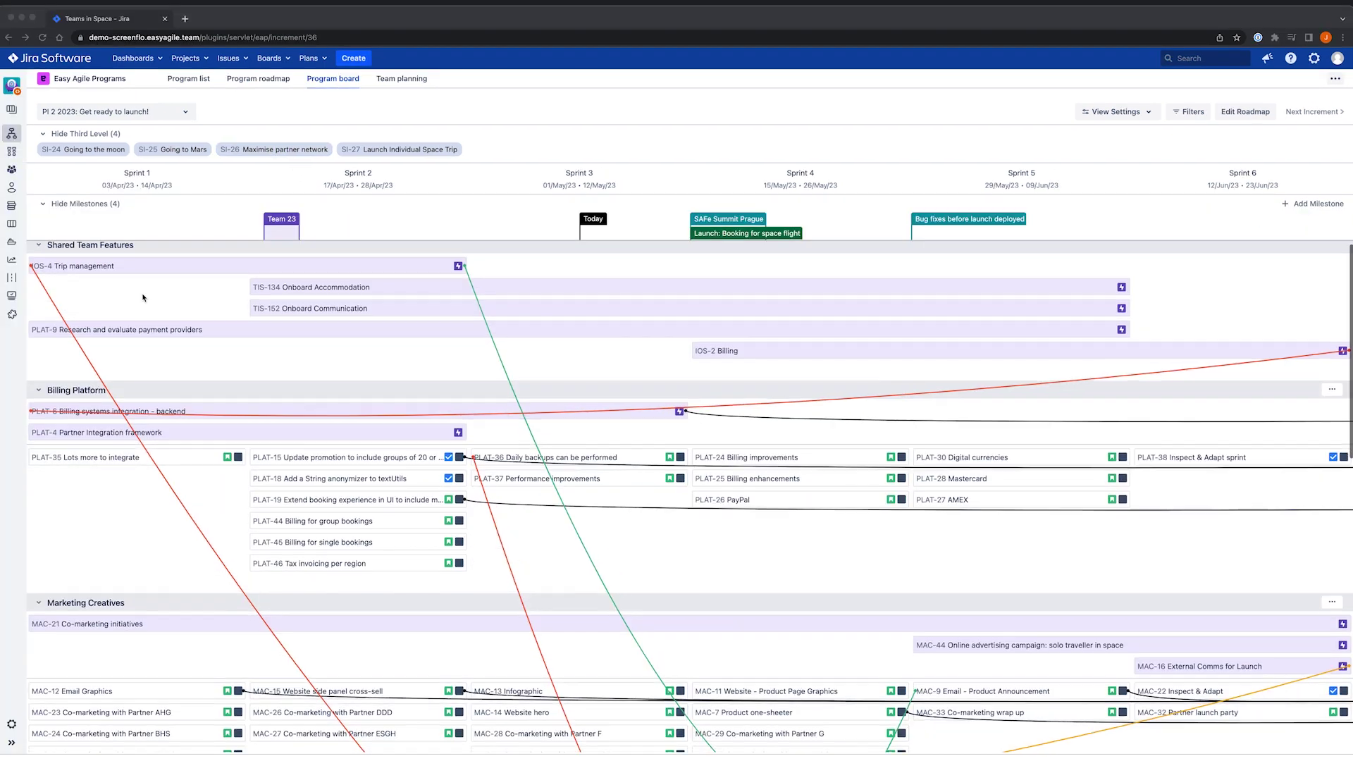
{"action": "scroll", "coordinate": [116, 286], "scroll_direction": "down", "scroll_amount": 5}
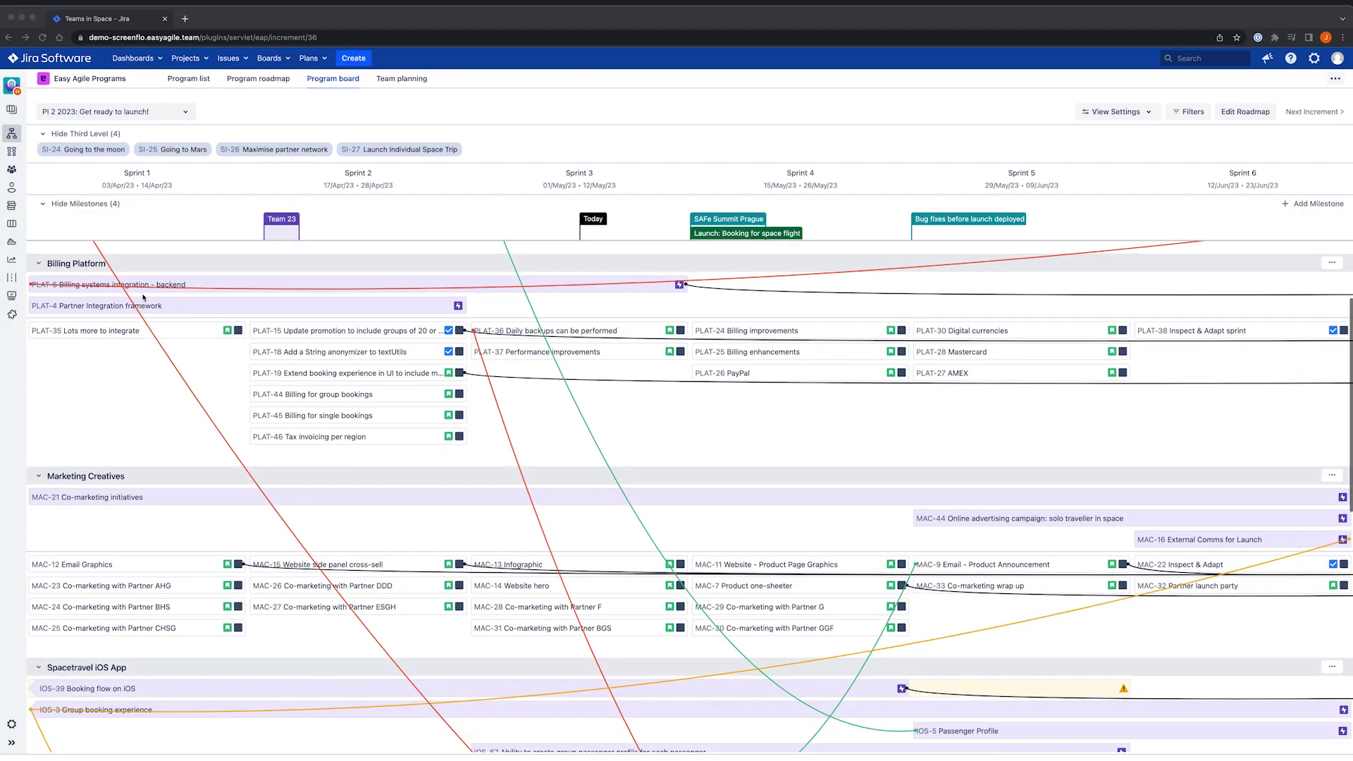
{"action": "scroll", "coordinate": [143, 297], "scroll_direction": "down", "scroll_amount": 3}
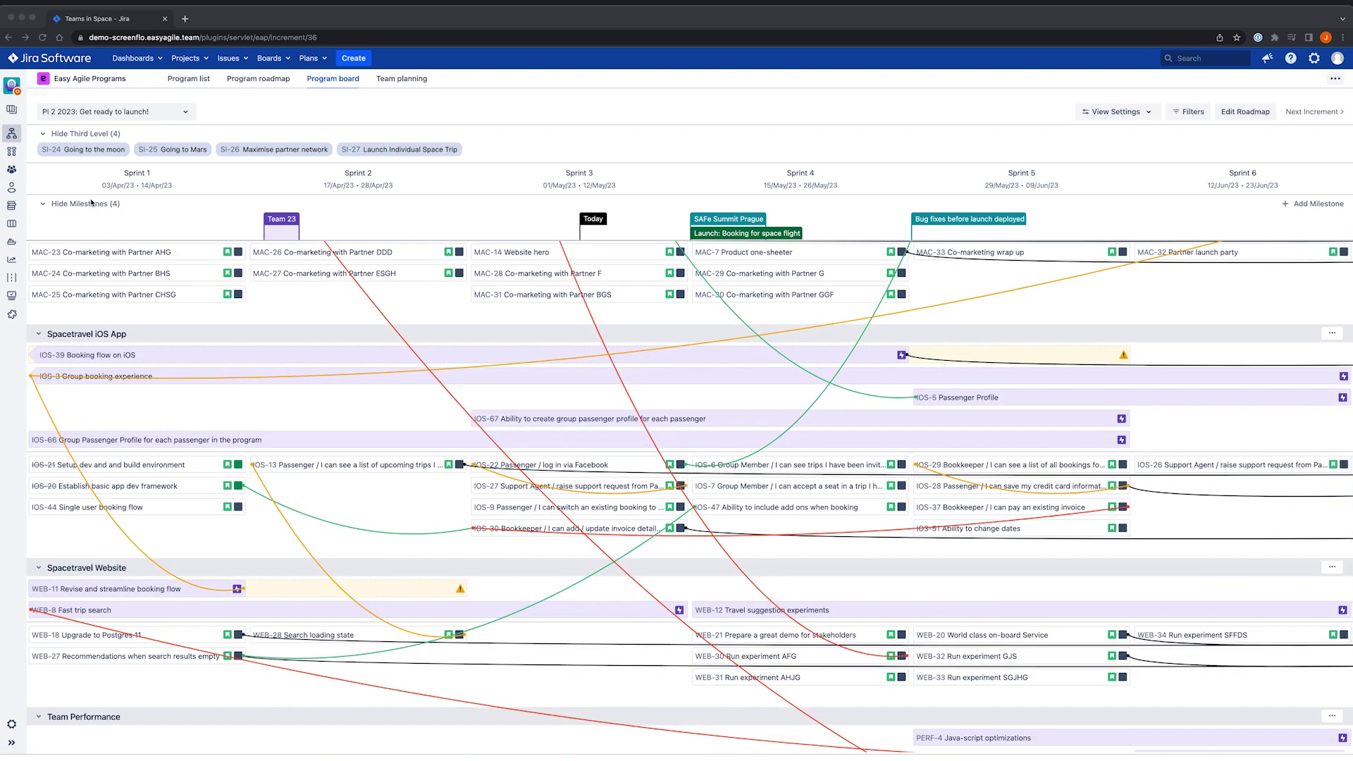
{"action": "scroll", "coordinate": [114, 295], "scroll_direction": "up", "scroll_amount": 7}
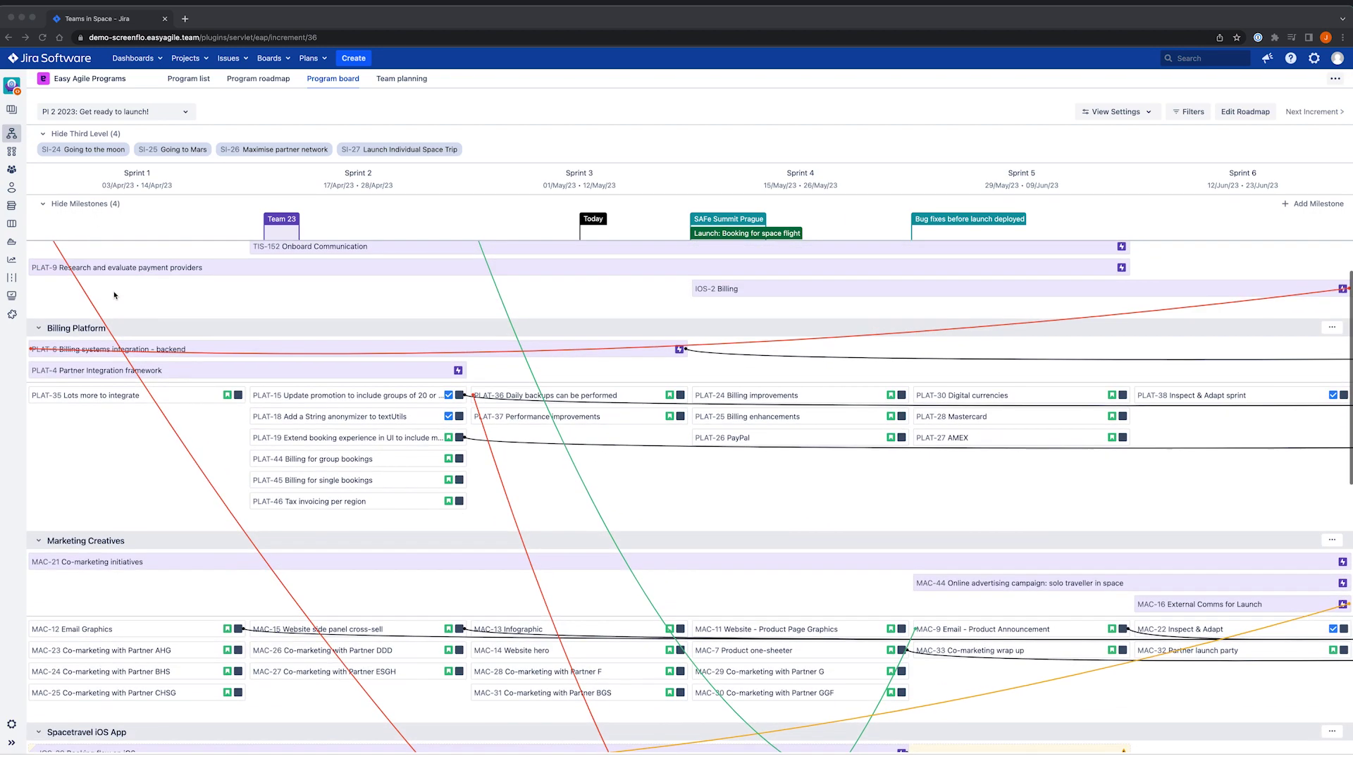
{"action": "scroll", "coordinate": [115, 295], "scroll_direction": "up", "scroll_amount": 1}
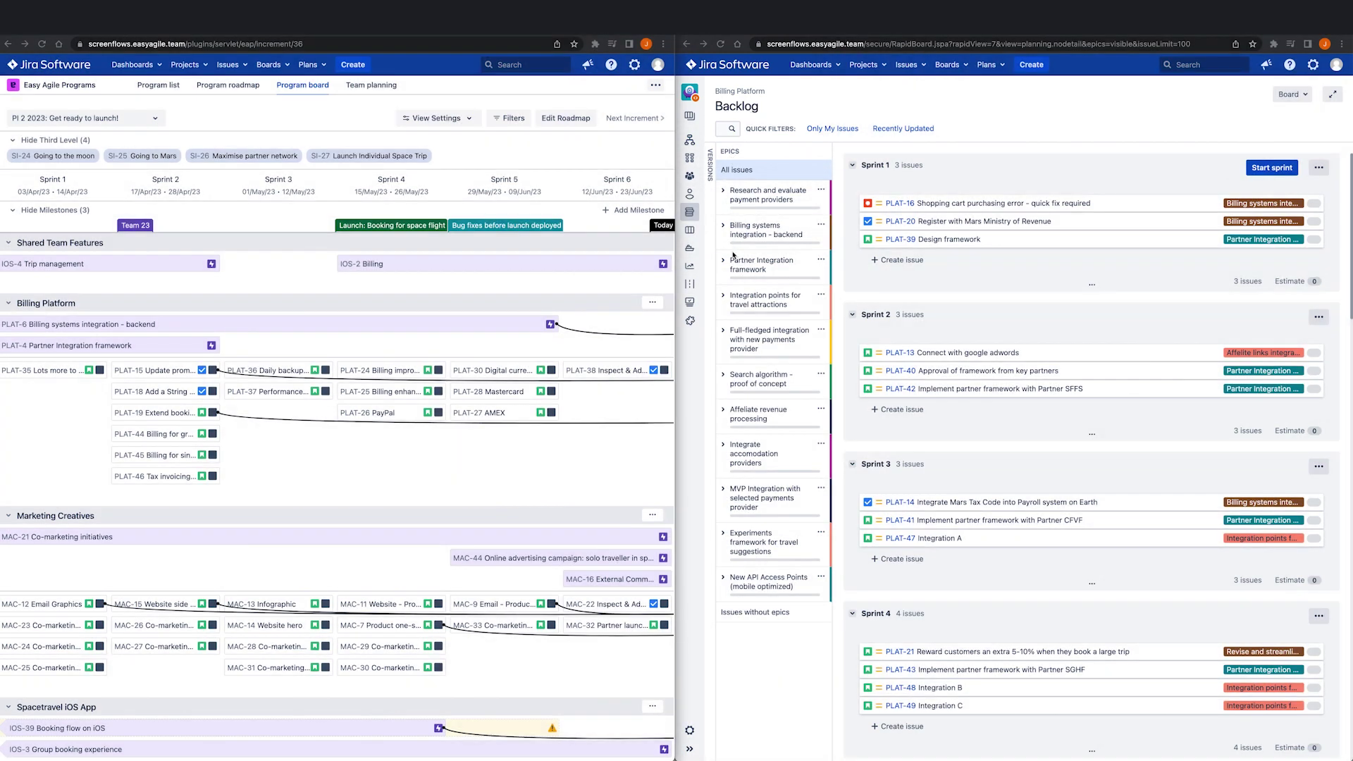
Open the Billing systems integration - backend epic PLAT-6 from the Billing Platform backlog, and open the increment roadmap for editing
{"action": "left_click", "coordinate": [724, 227]}
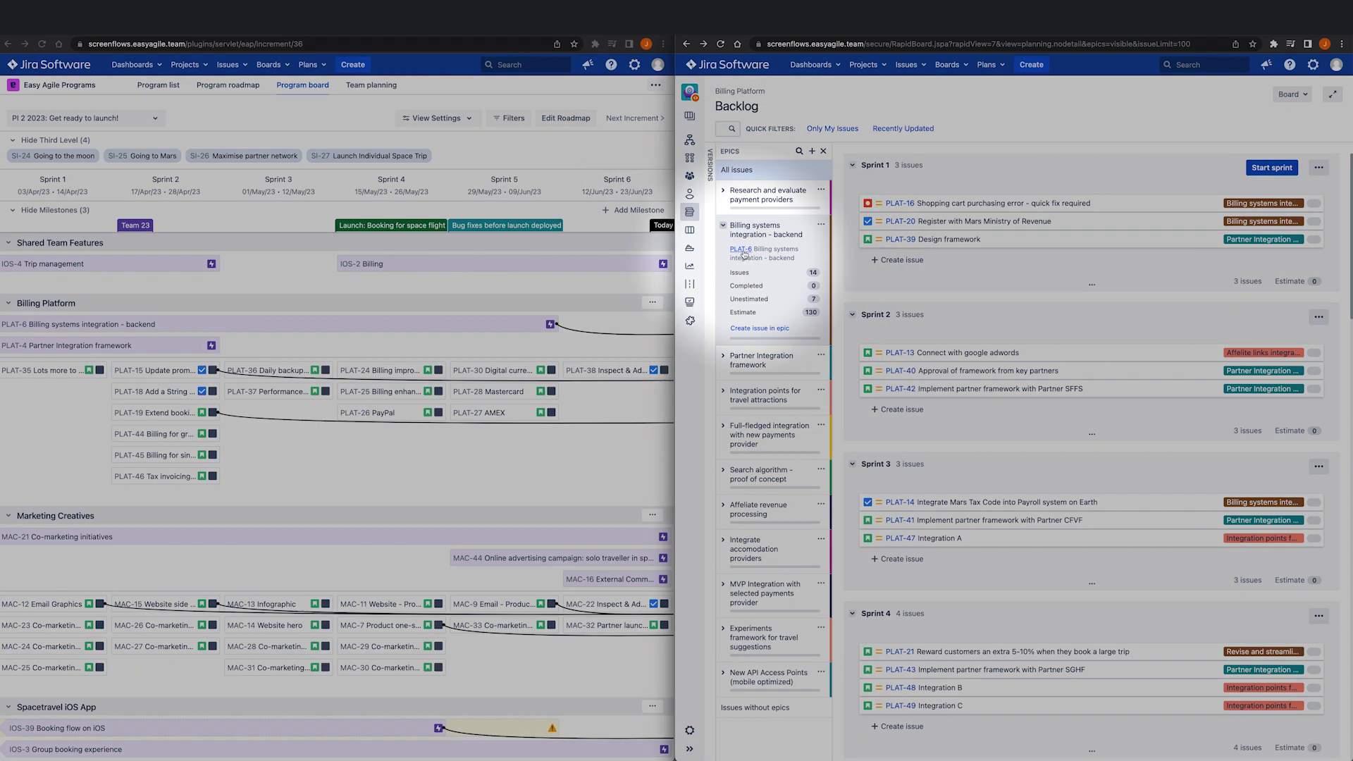
{"action": "left_click", "coordinate": [744, 252]}
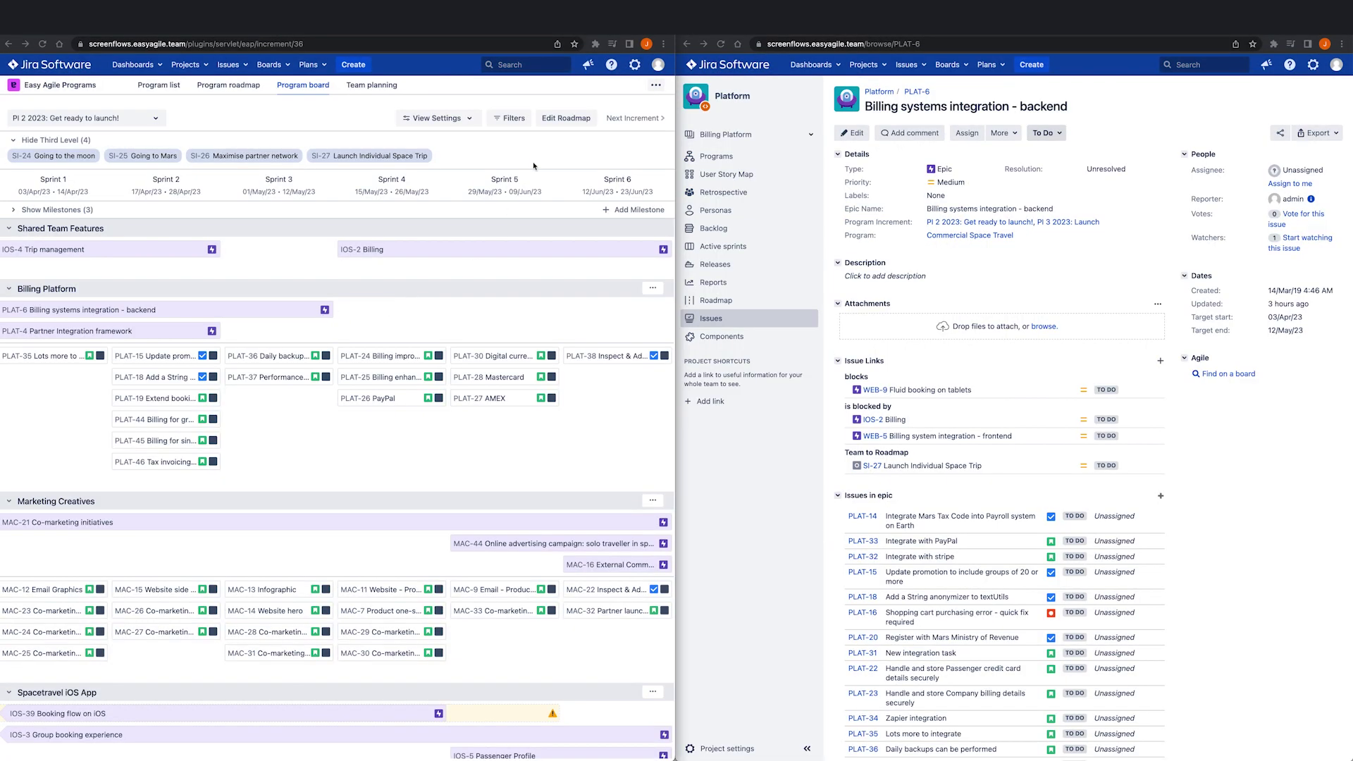
{"action": "left_click", "coordinate": [555, 120]}
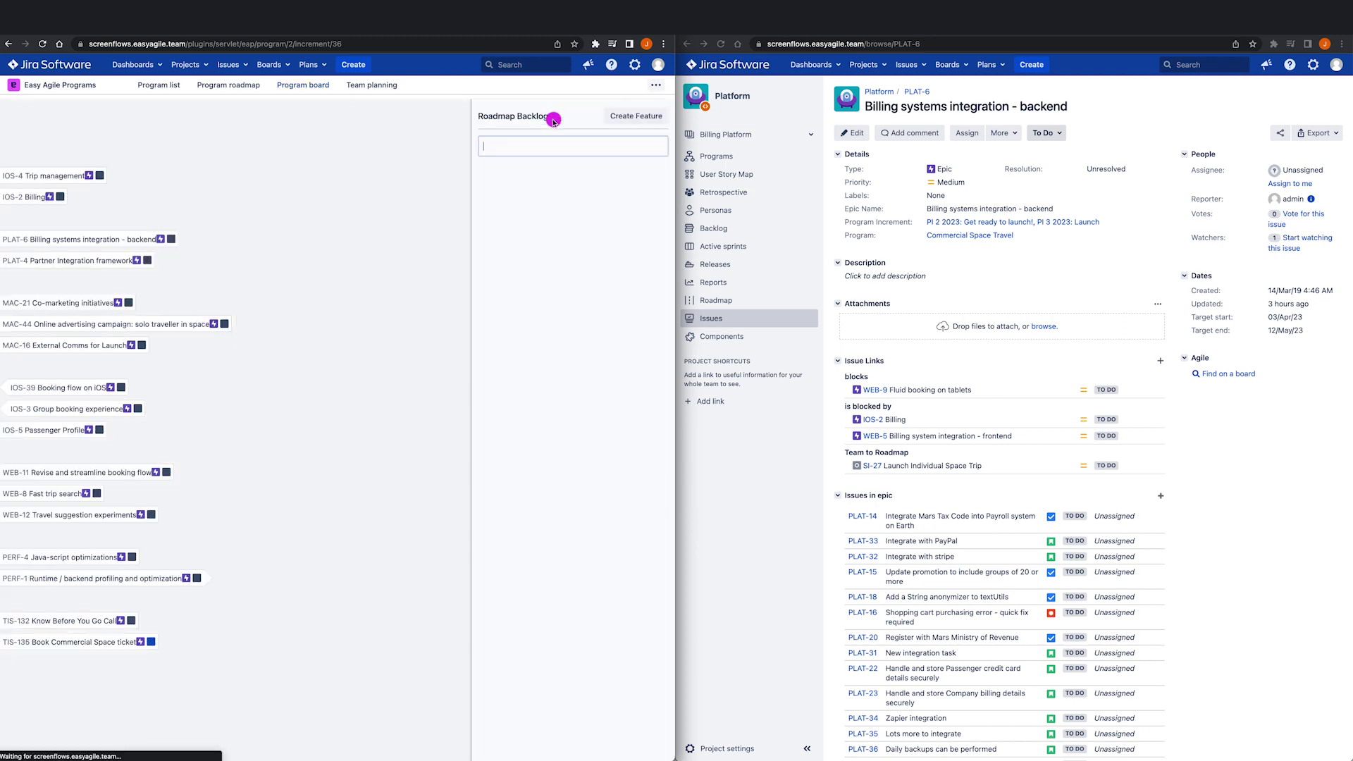
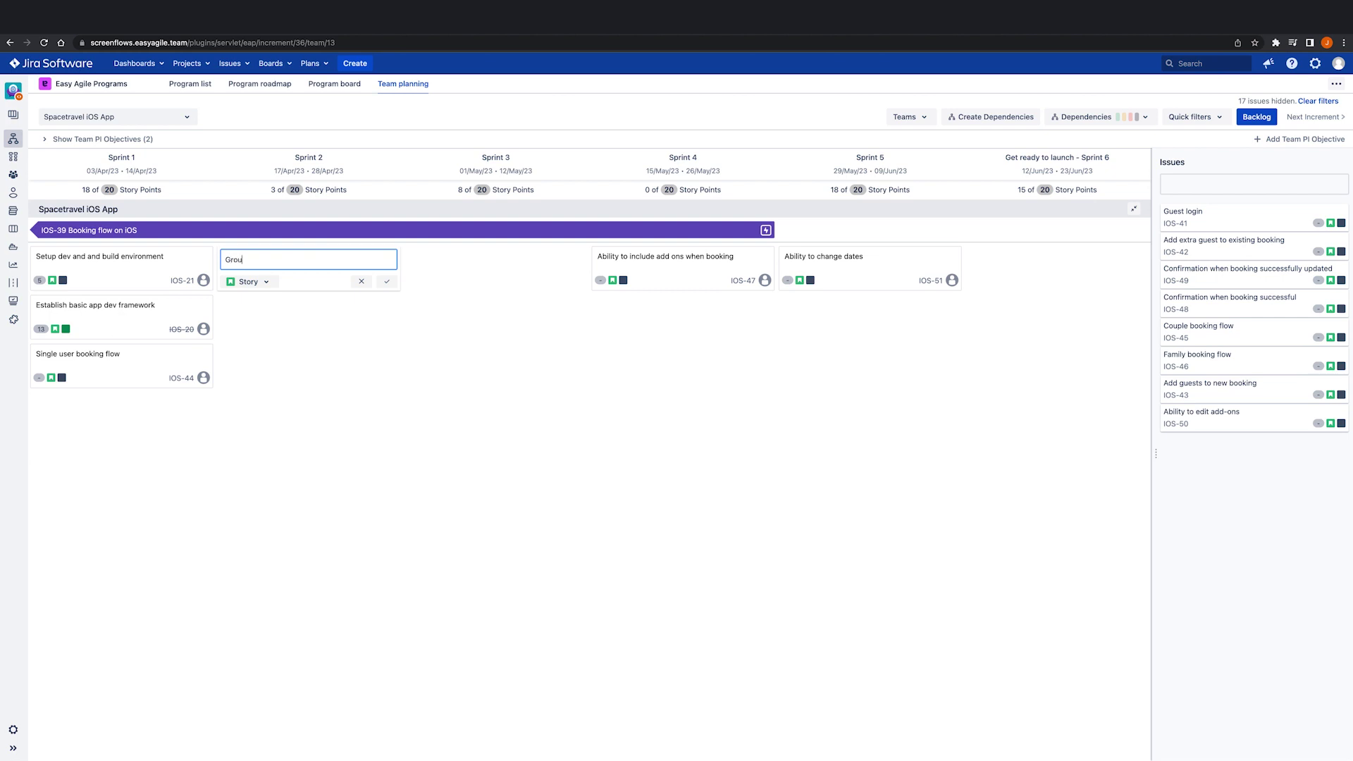
Create the story "Group booking flow" in Sprint 2 for Booking flow on iOS, and show all of the team's features again
{"action": "left_click", "coordinate": [388, 280]}
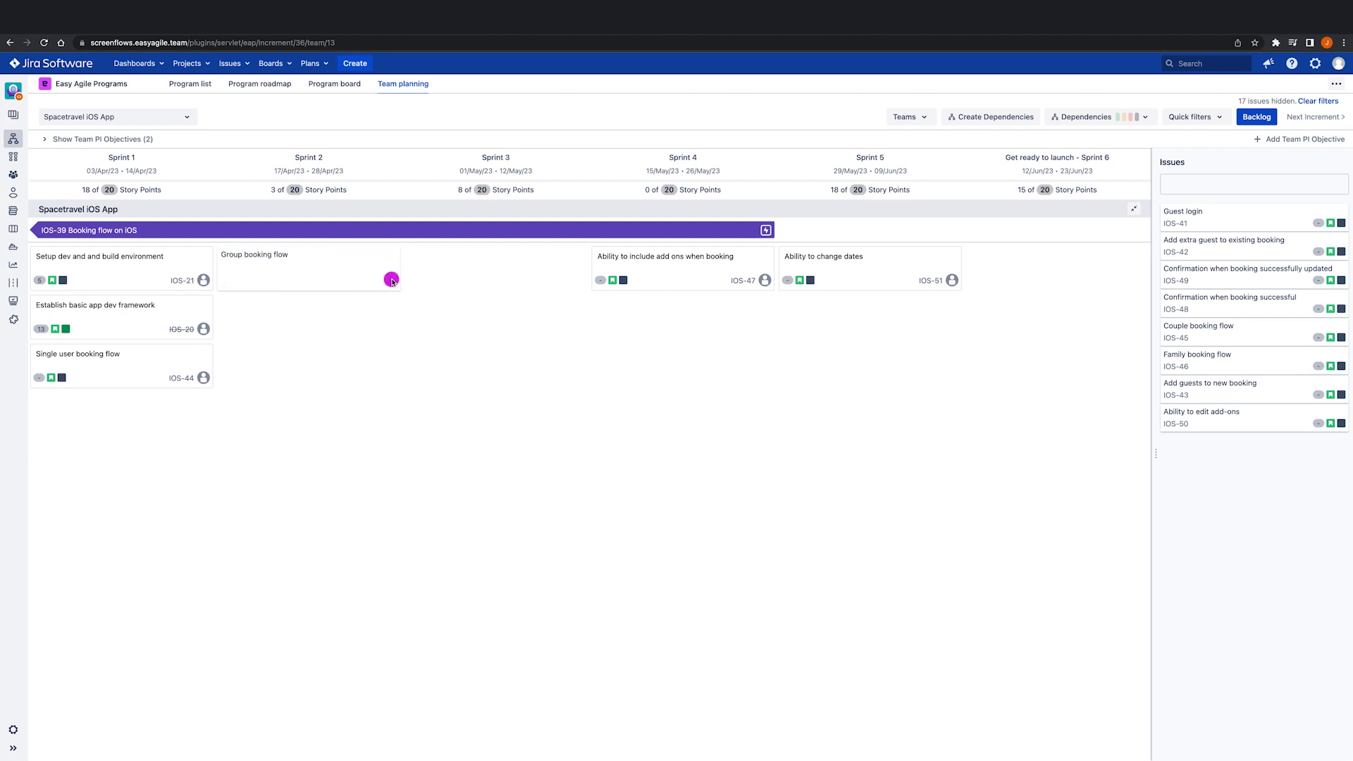
{"action": "left_click", "coordinate": [400, 230]}
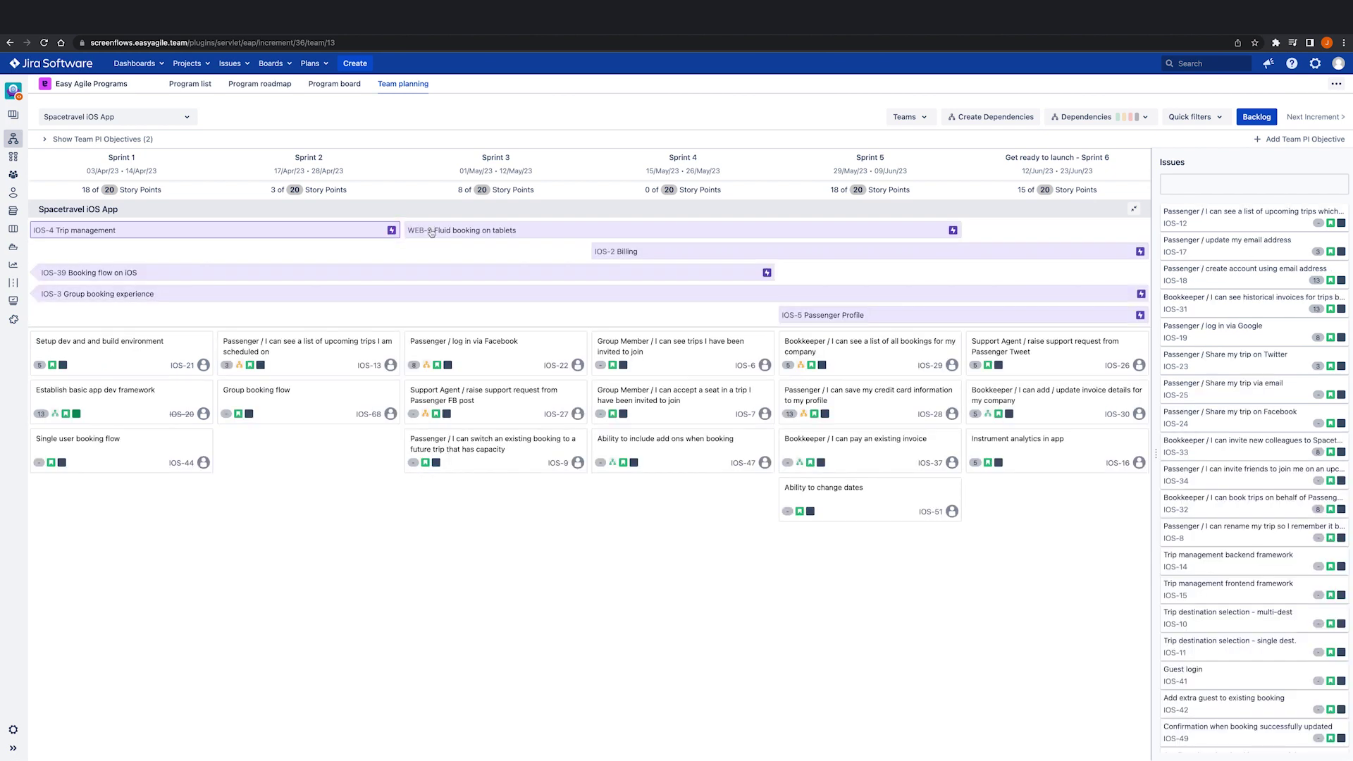
Show the Billing Platform team on the planning board and link a Spacetravel iOS App story to a Billing Platform story as a dependency
{"action": "left_click", "coordinate": [906, 116]}
{"action": "left_click", "coordinate": [917, 186]}
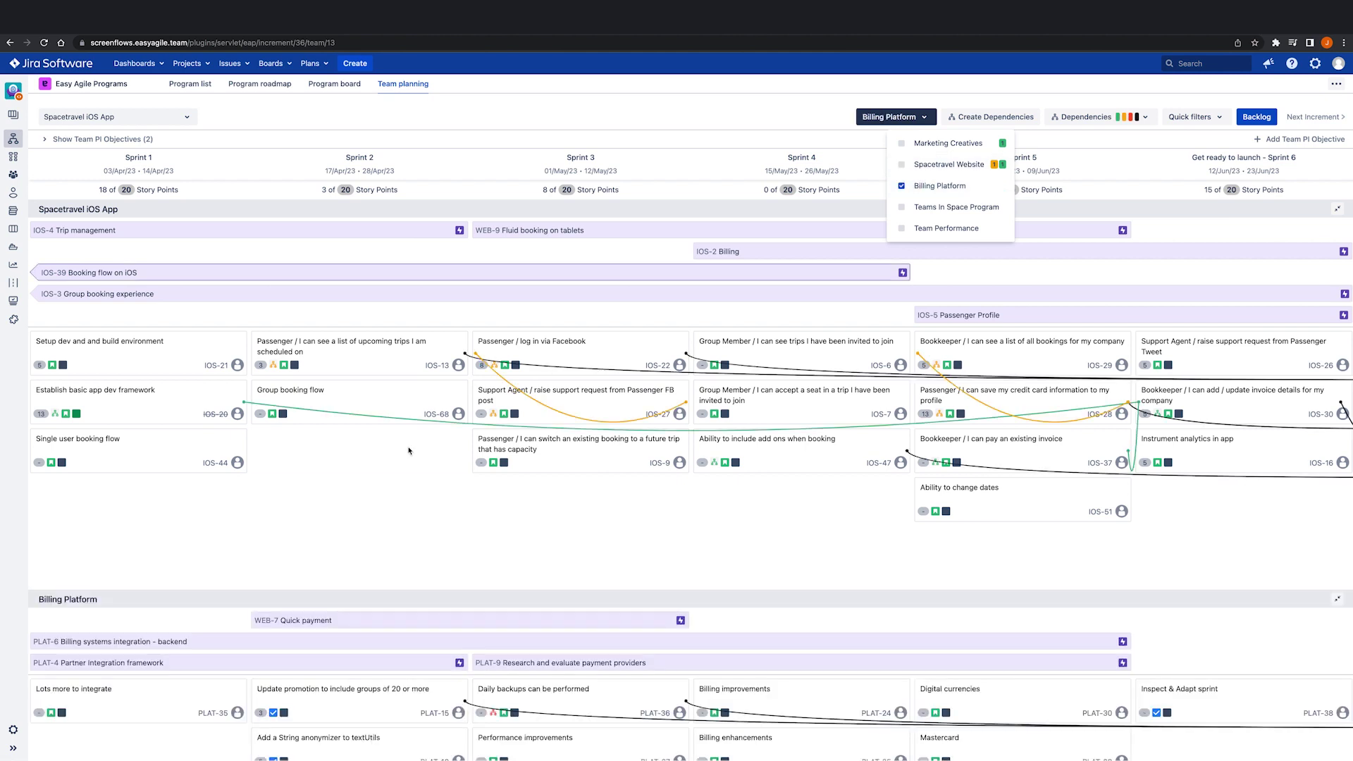
{"action": "scroll", "coordinate": [937, 187], "scroll_direction": "down", "scroll_amount": 1}
{"action": "left_click", "coordinate": [994, 117]}
{"action": "left_click_drag", "start_coordinate": [289, 348], "coordinate": [795, 645]}
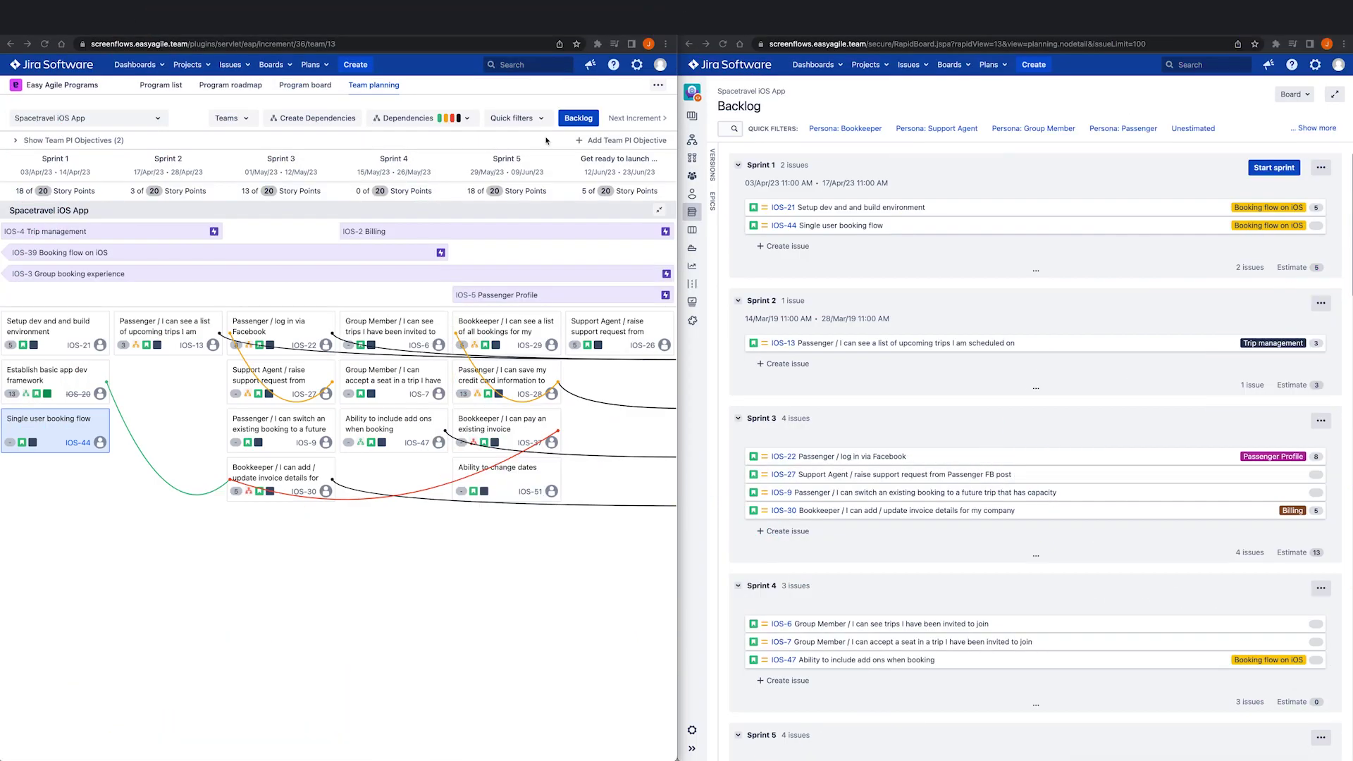
{"action": "left_click", "coordinate": [738, 110]}
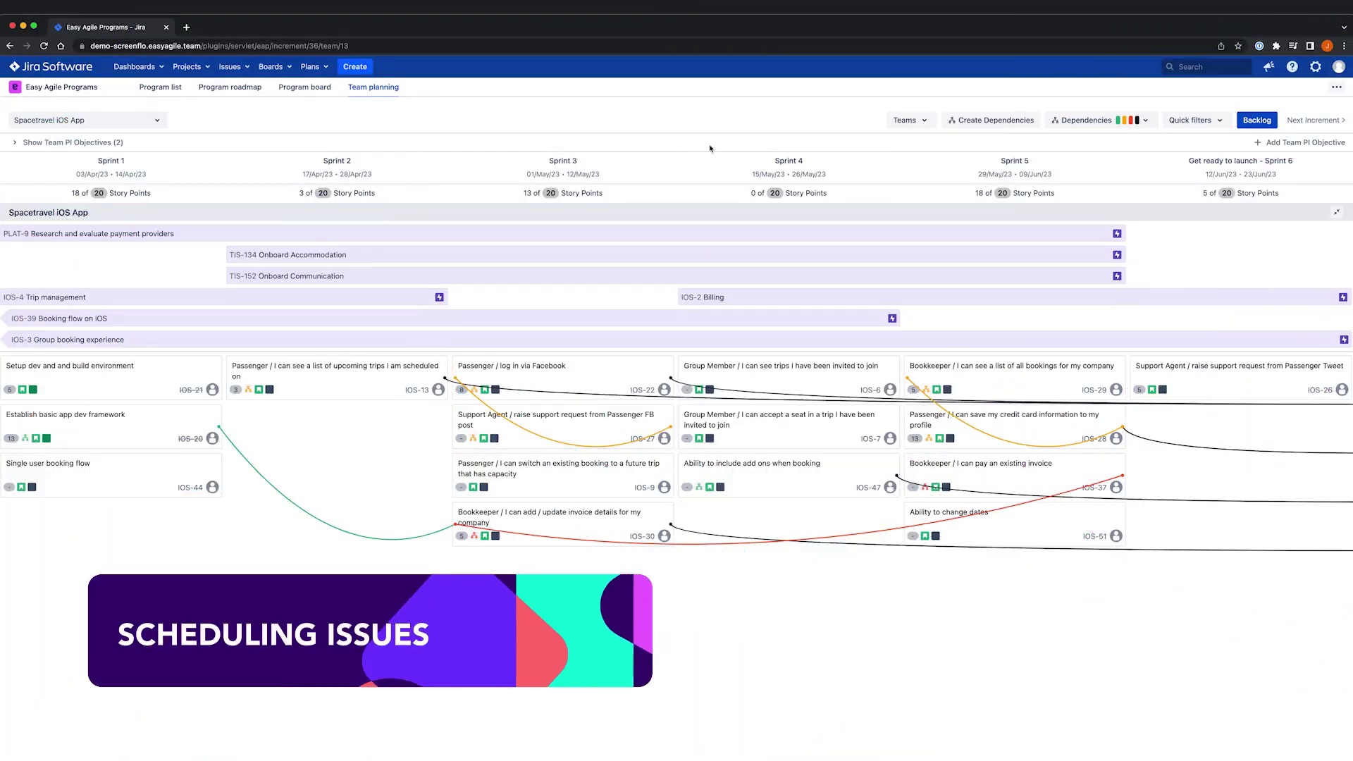
Find IOS-34 in the backlog and schedule it in Sprint 4, checking the sprint in its issue details
{"action": "left_click", "coordinate": [1249, 127]}
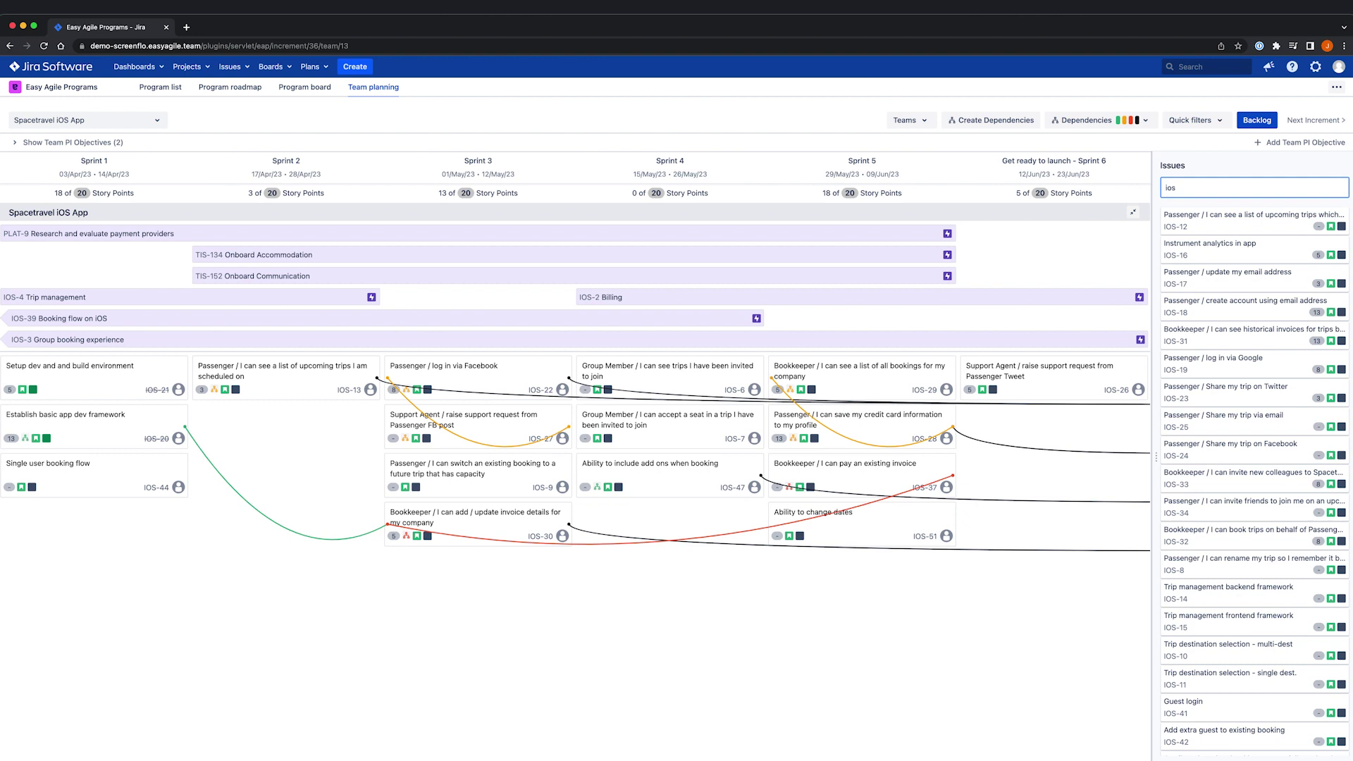
{"action": "mouse_move", "coordinate": [1256, 226]}
{"action": "left_mouse_down"}
{"action": "mouse_move", "coordinate": [882, 393]}
{"action": "mouse_move", "coordinate": [700, 517]}
{"action": "mouse_move", "coordinate": [665, 525]}
{"action": "mouse_move", "coordinate": [694, 532]}
{"action": "left_mouse_up"}
{"action": "left_click", "coordinate": [734, 542]}
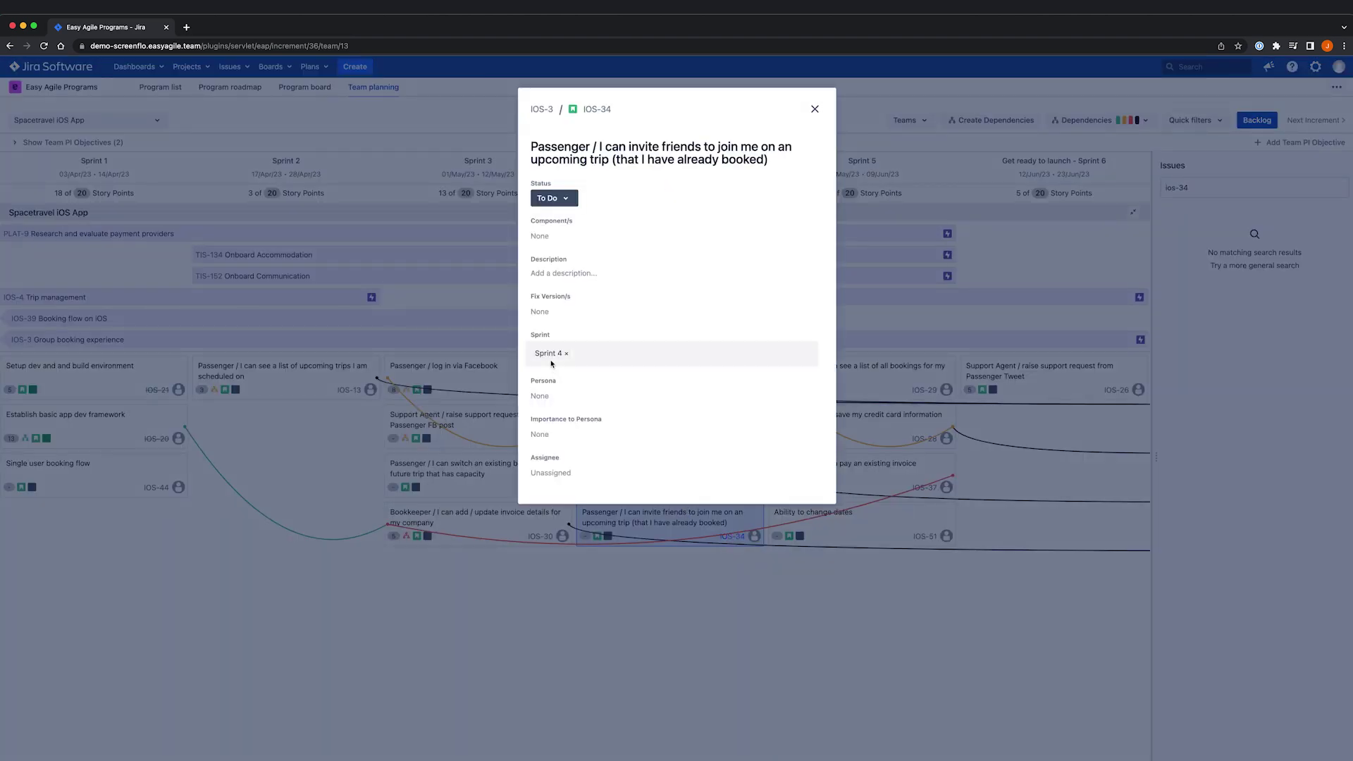
{"action": "left_click", "coordinate": [814, 111]}
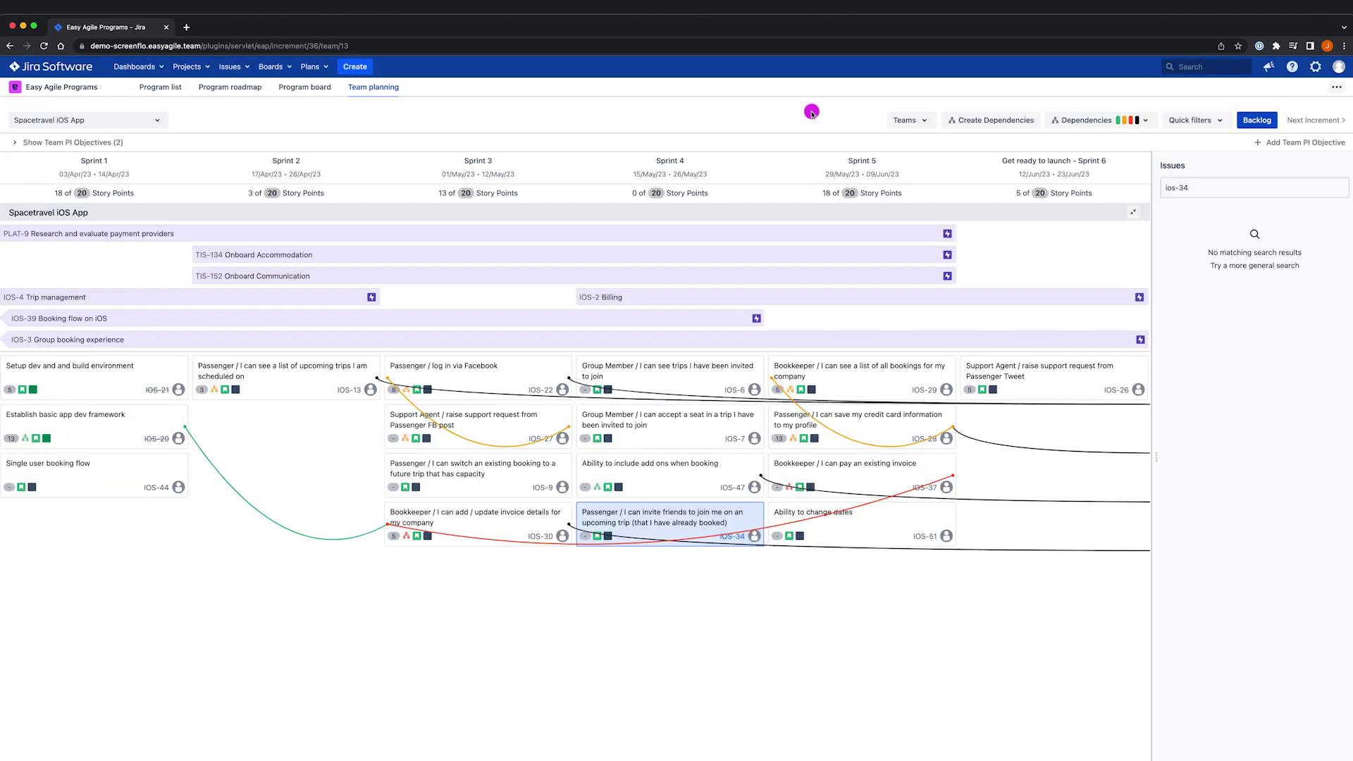
Focus the board on Trip management and create the story "Support agent / Invoice for group booking" in Sprint 2
{"action": "left_click", "coordinate": [324, 298]}
{"action": "left_click", "coordinate": [293, 308]}
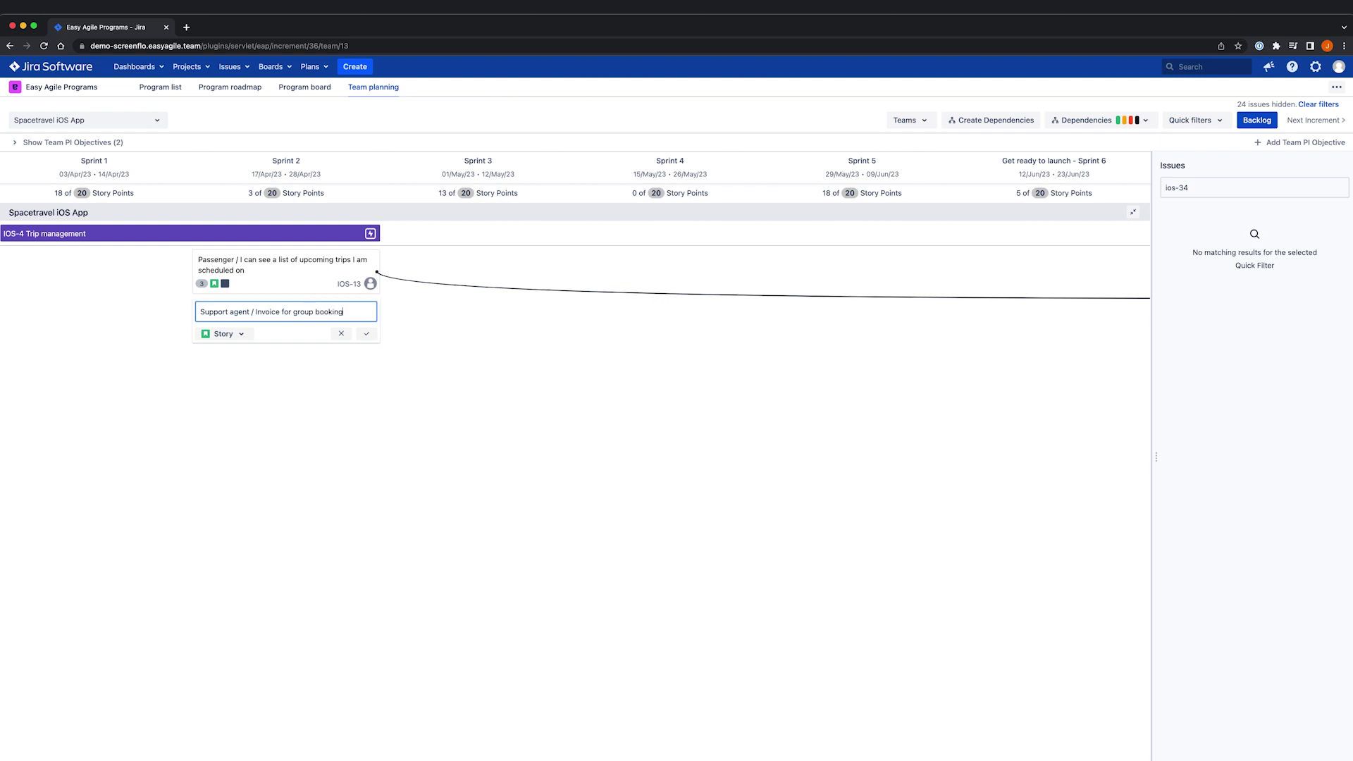
{"action": "key", "text": "Return"}
{"action": "left_click", "coordinate": [349, 333]}
{"action": "left_click", "coordinate": [267, 27]}
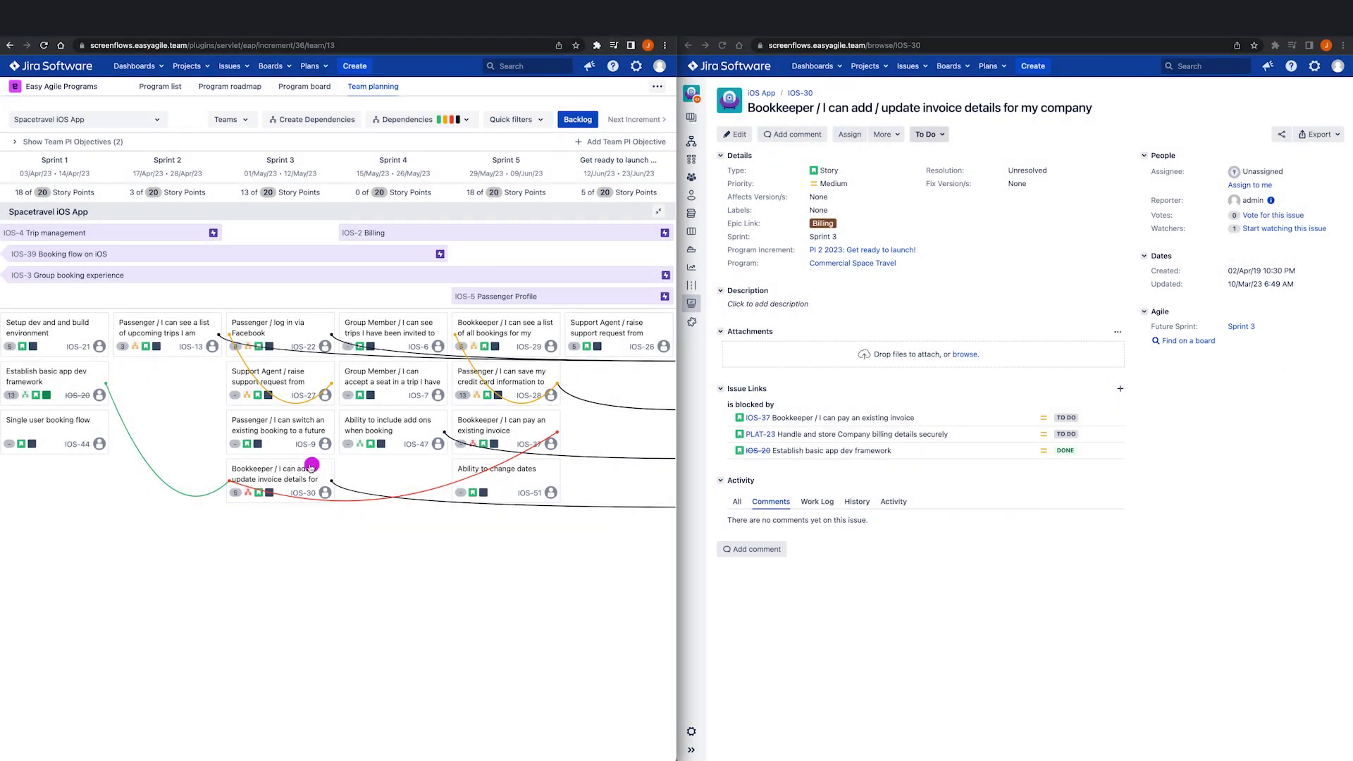
Move IOS-30 to Sprint 6 on the planning board and reload its Jira issue page
{"action": "left_click_drag", "start_coordinate": [297, 488], "coordinate": [623, 389]}
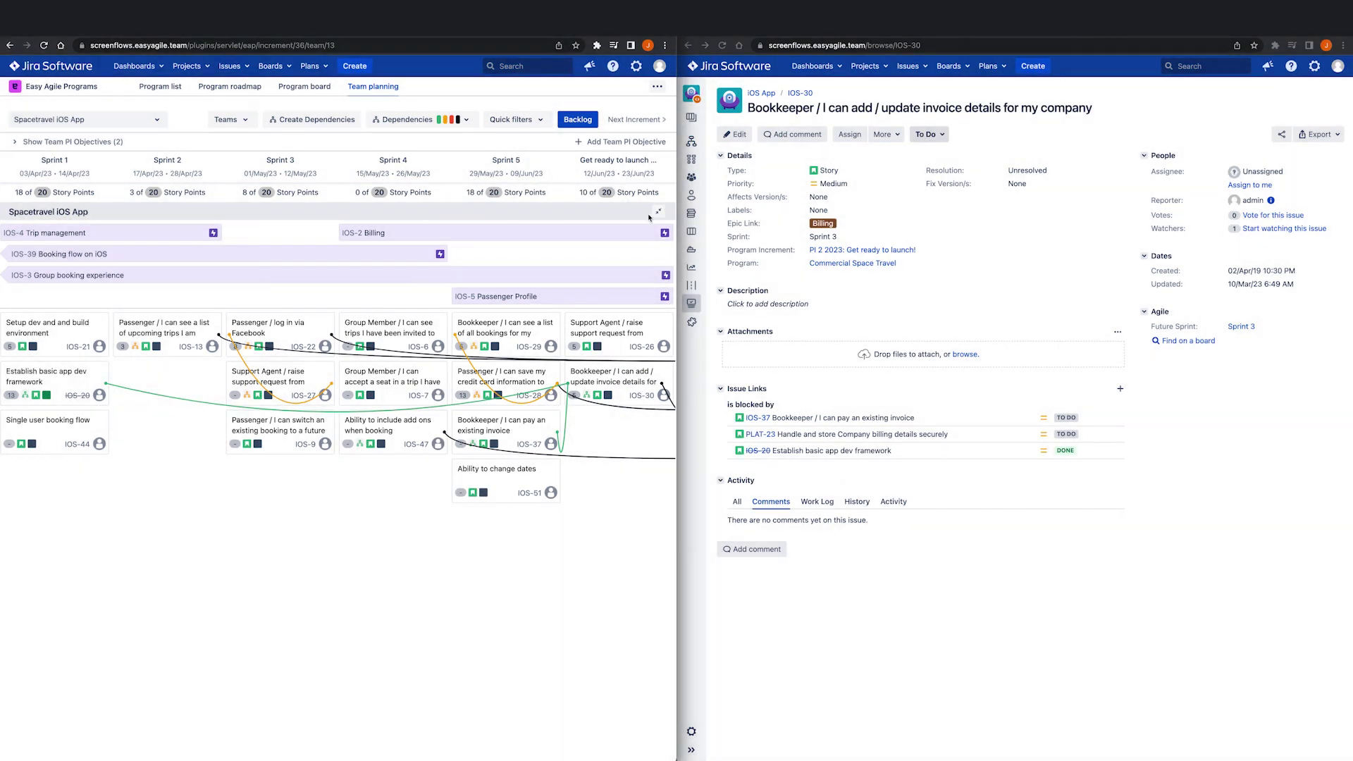
{"action": "left_click", "coordinate": [722, 45]}
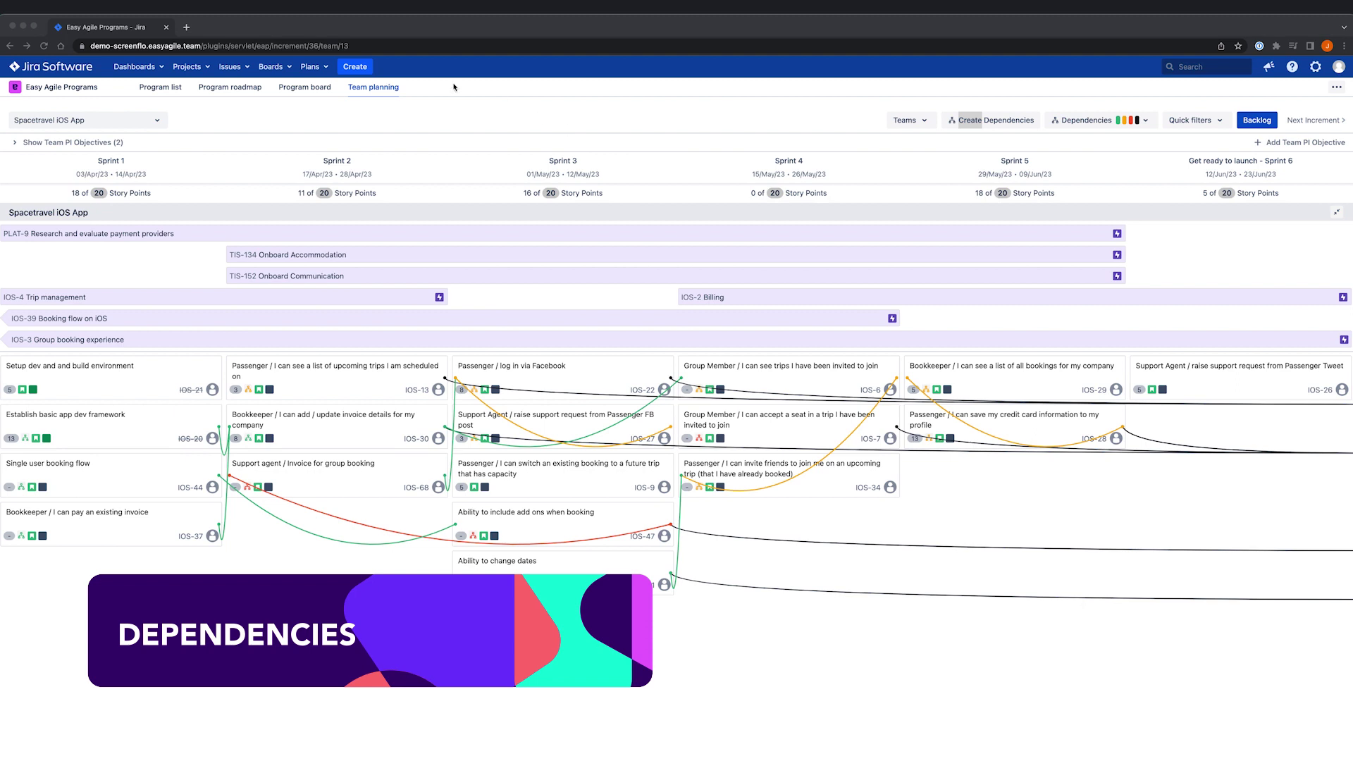
Create dependencies linking IOS-28 with IOS-26, and IOS-51 with IOS-9
{"action": "left_click", "coordinate": [375, 107]}
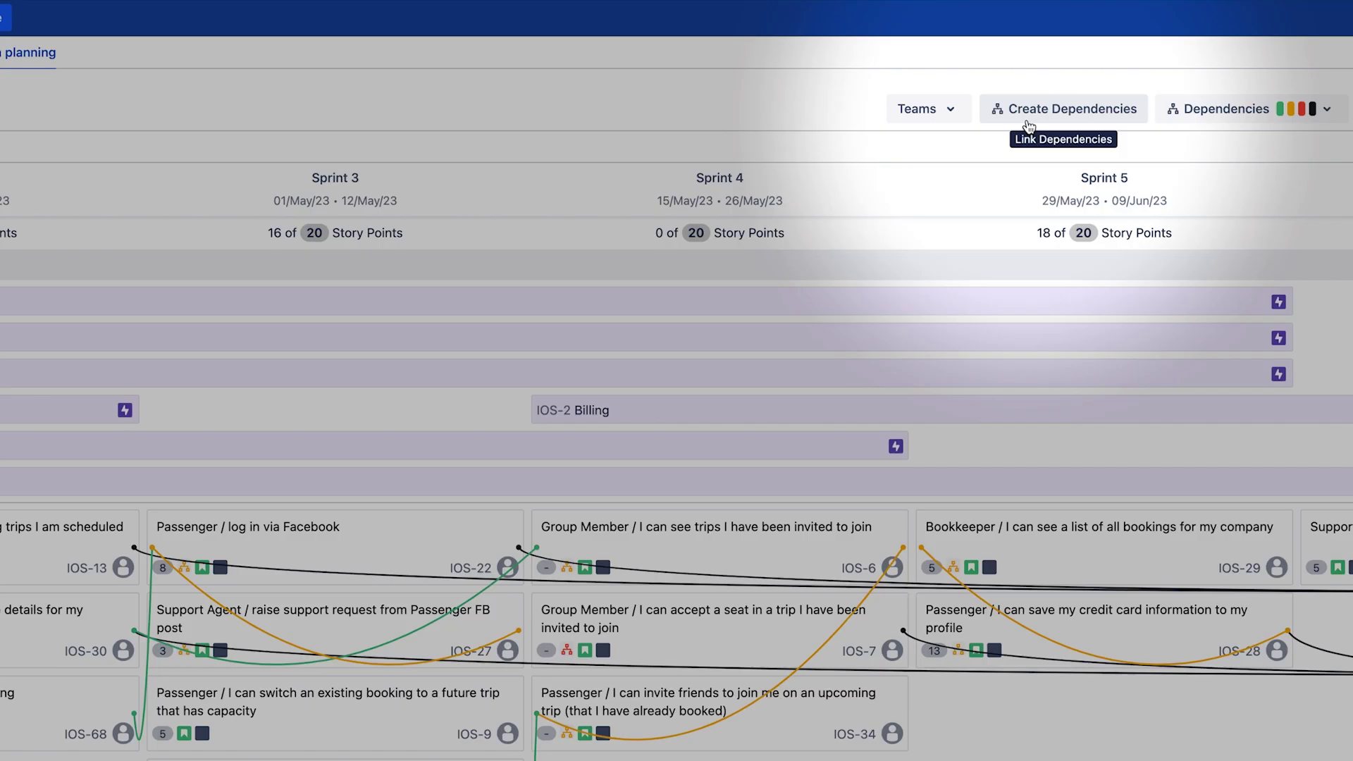
{"action": "left_click", "coordinate": [971, 131]}
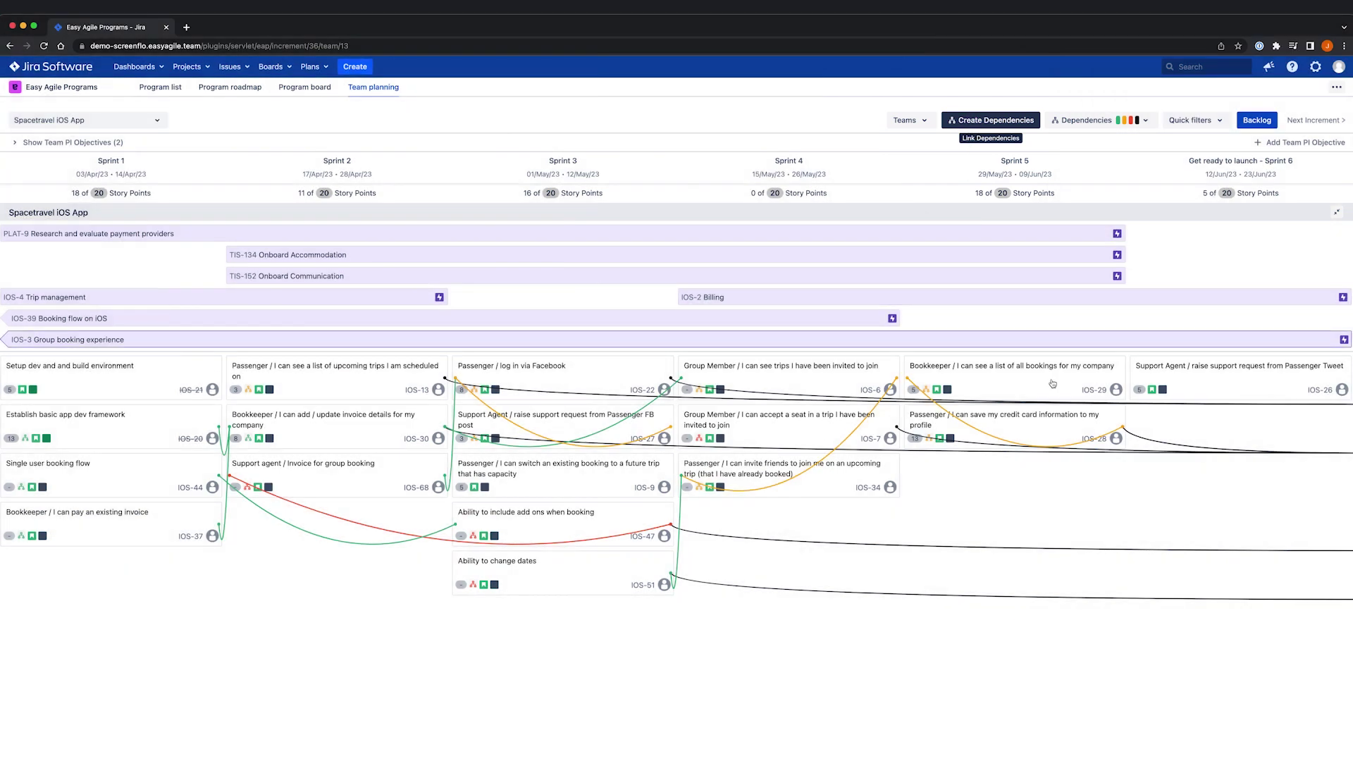
{"action": "left_click", "coordinate": [1048, 431]}
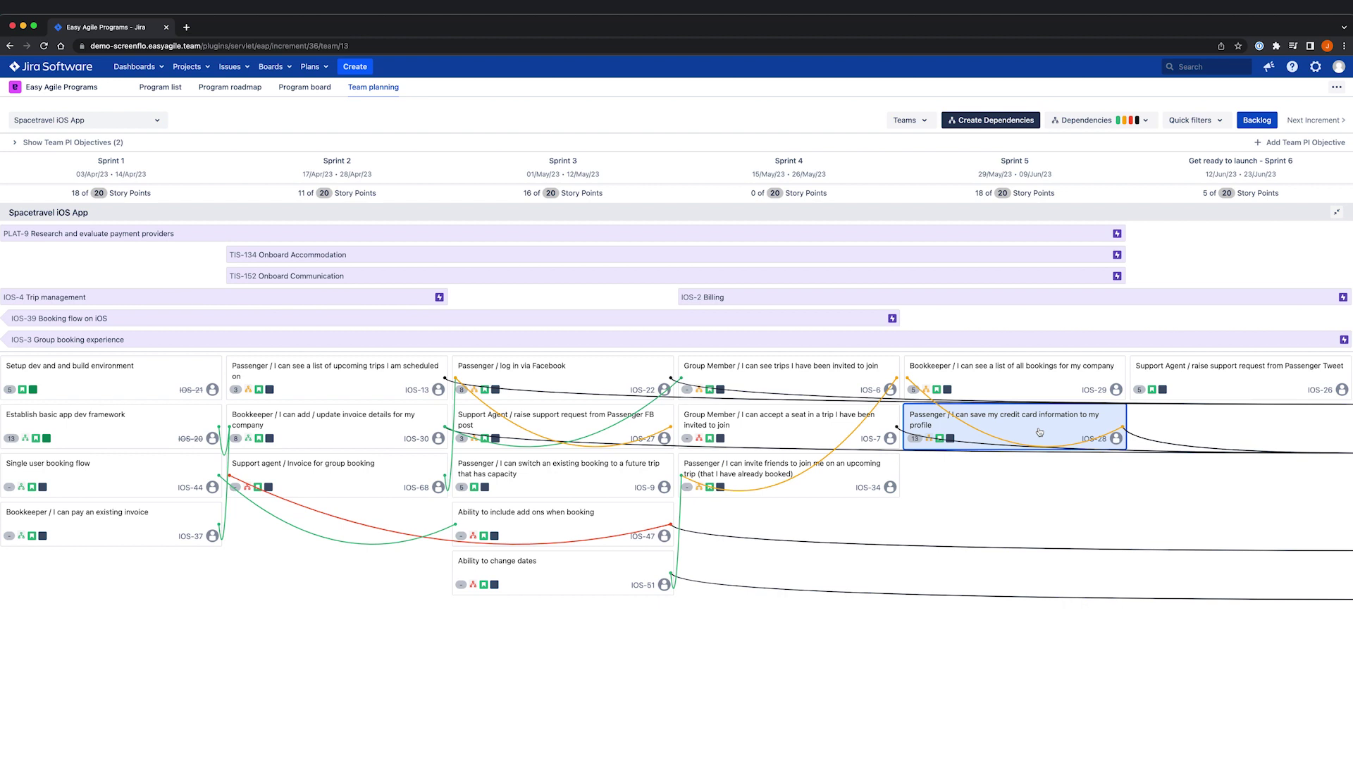
{"action": "left_click", "coordinate": [1188, 388]}
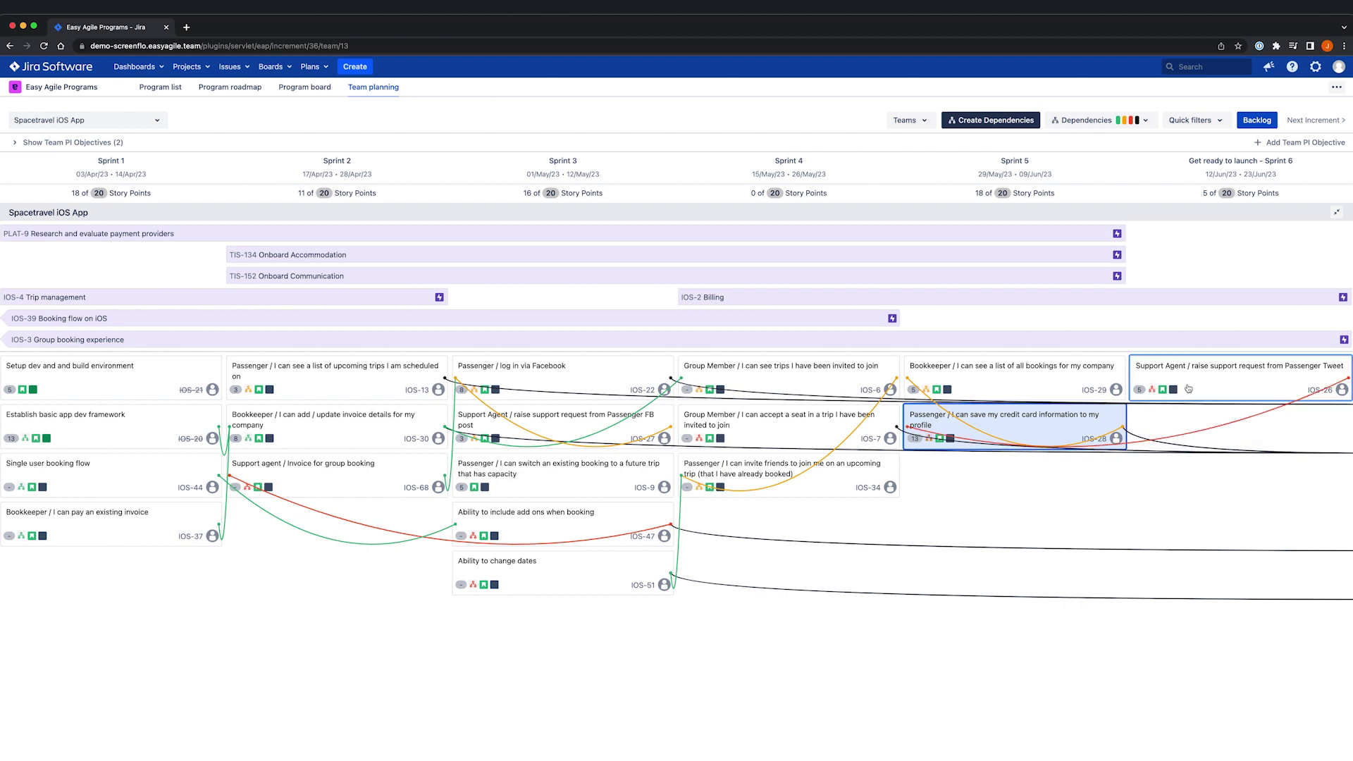
{"action": "left_click", "coordinate": [1188, 388]}
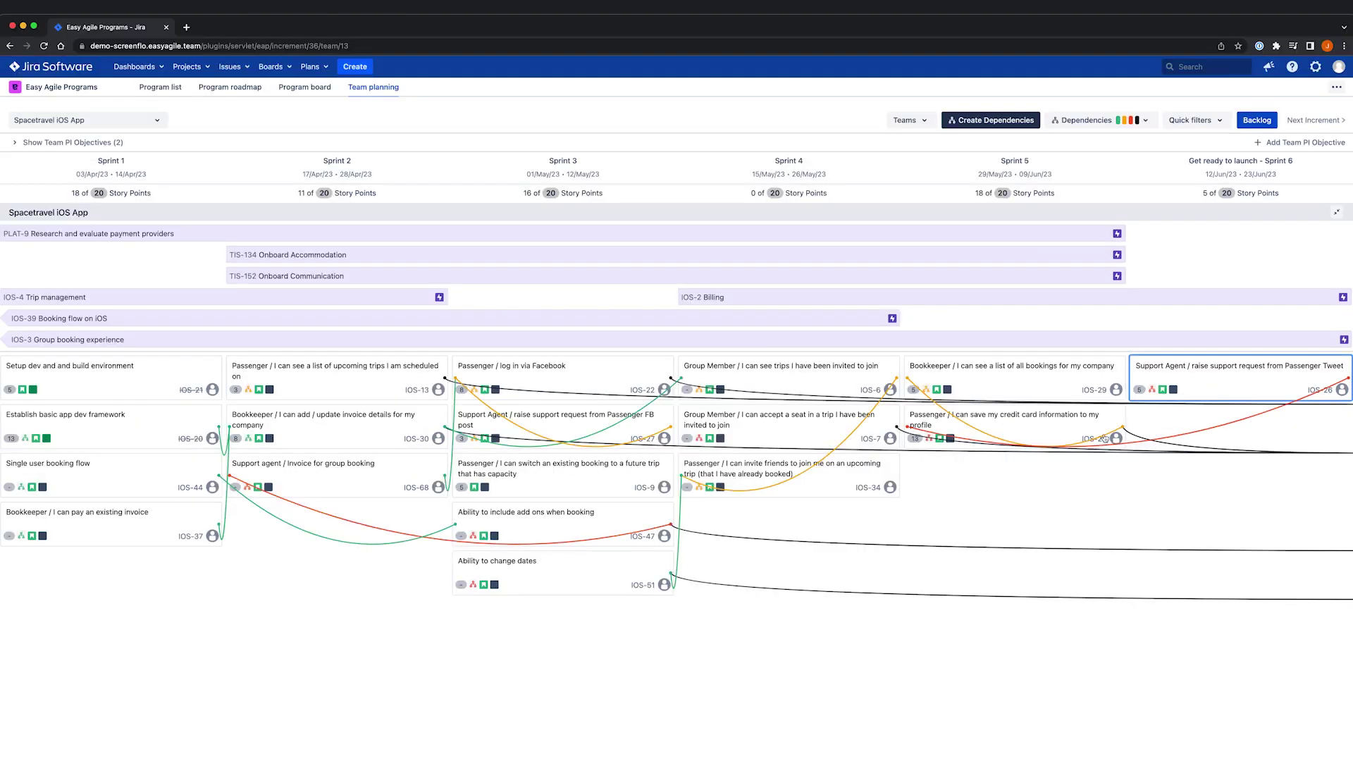
{"action": "left_click", "coordinate": [370, 676]}
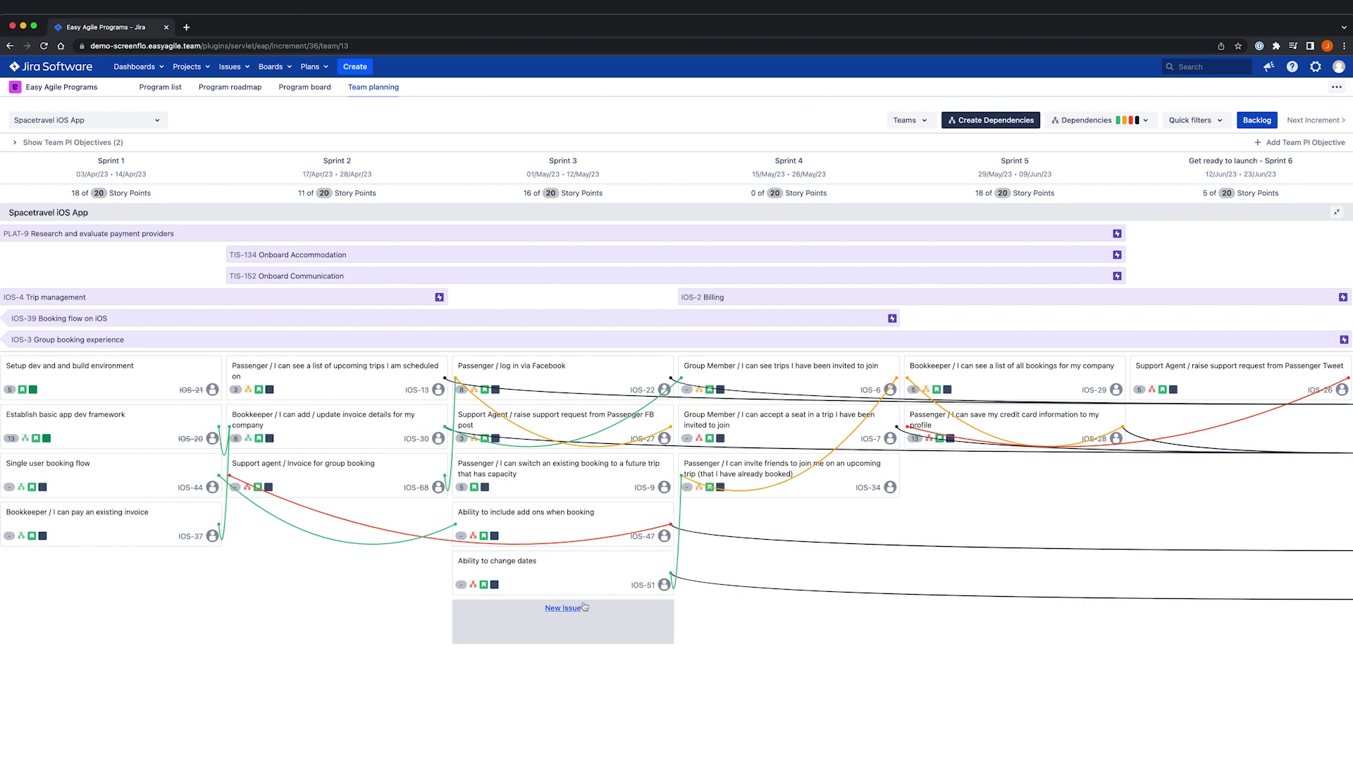
{"action": "left_click_drag", "start_coordinate": [584, 587], "coordinate": [613, 492]}
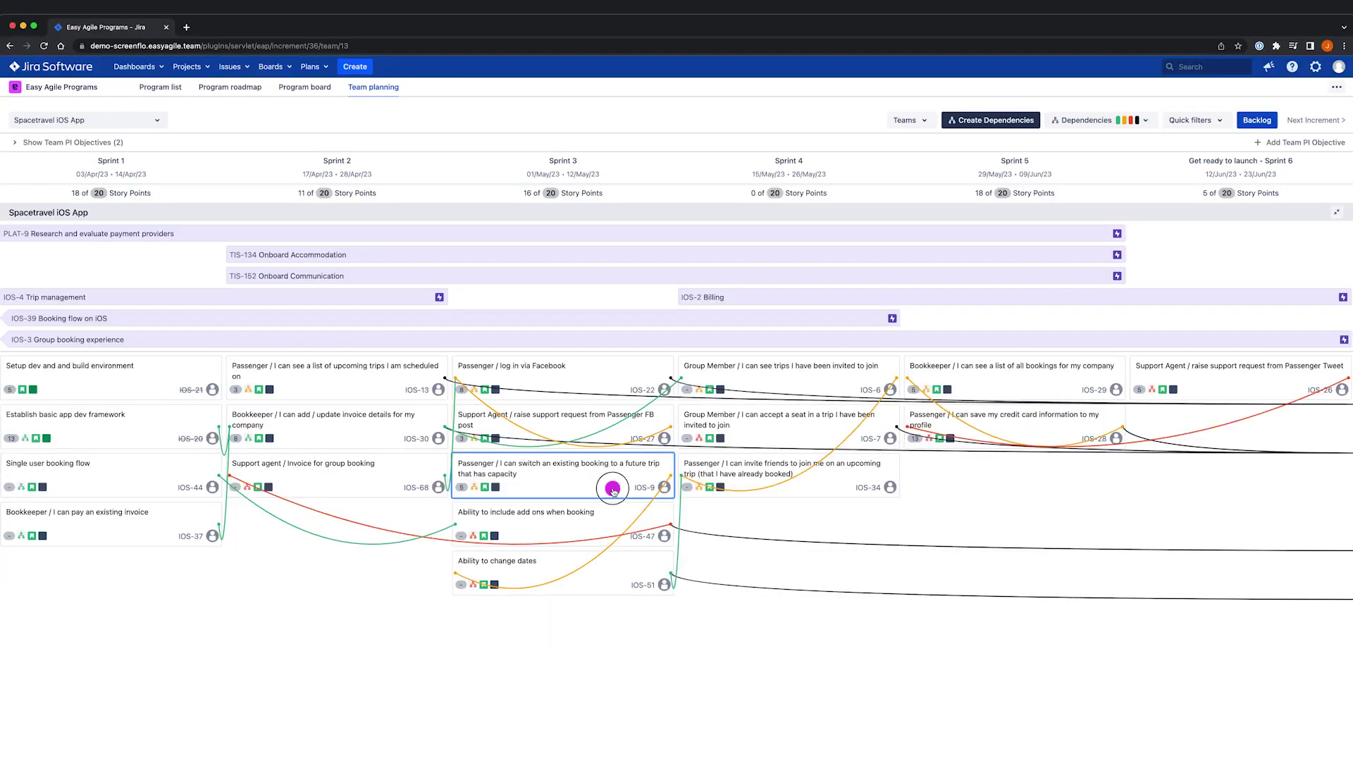
{"action": "left_click_drag", "start_coordinate": [704, 555], "coordinate": [124, 597]}
{"action": "left_click_drag", "start_coordinate": [192, 525], "coordinate": [192, 526]}
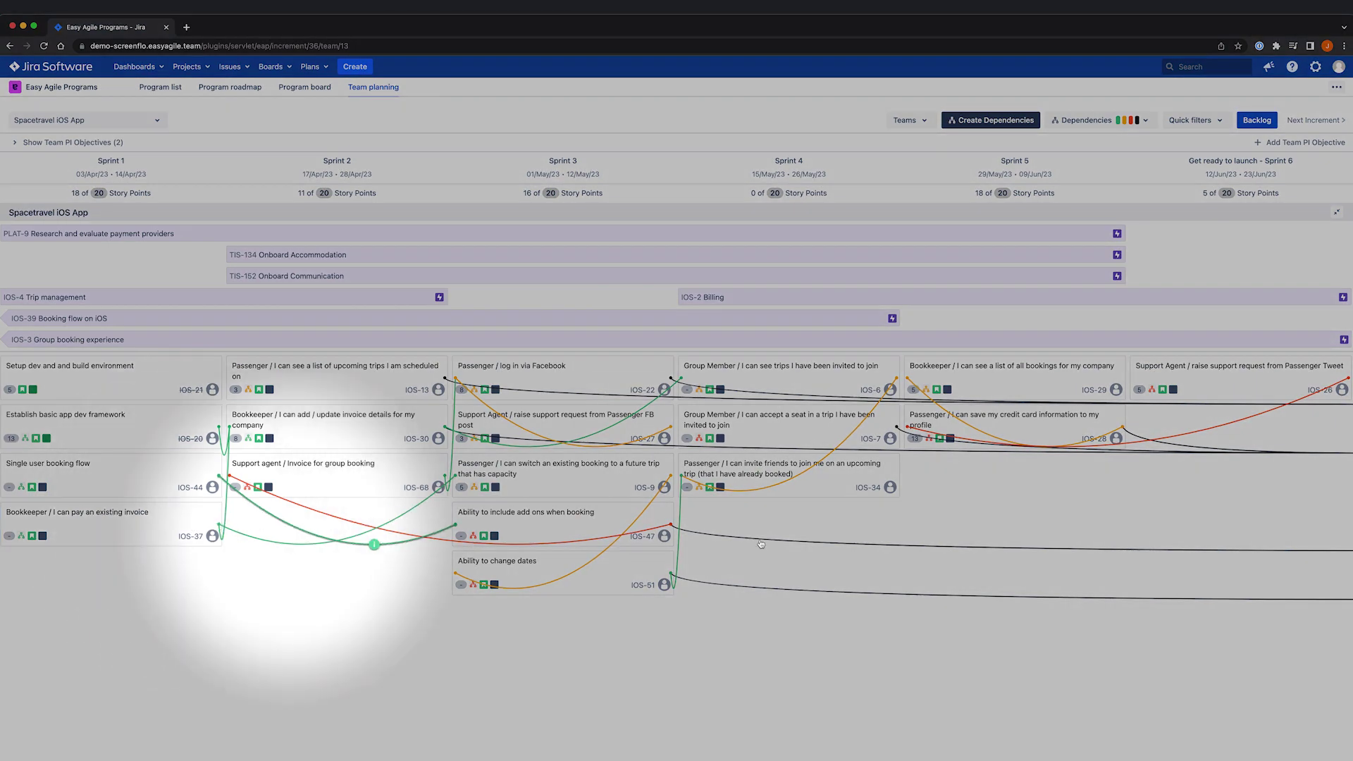
Examine the details of the black dependency line running from IOS-47, and close them
{"action": "mouse_move", "coordinate": [1071, 624]}
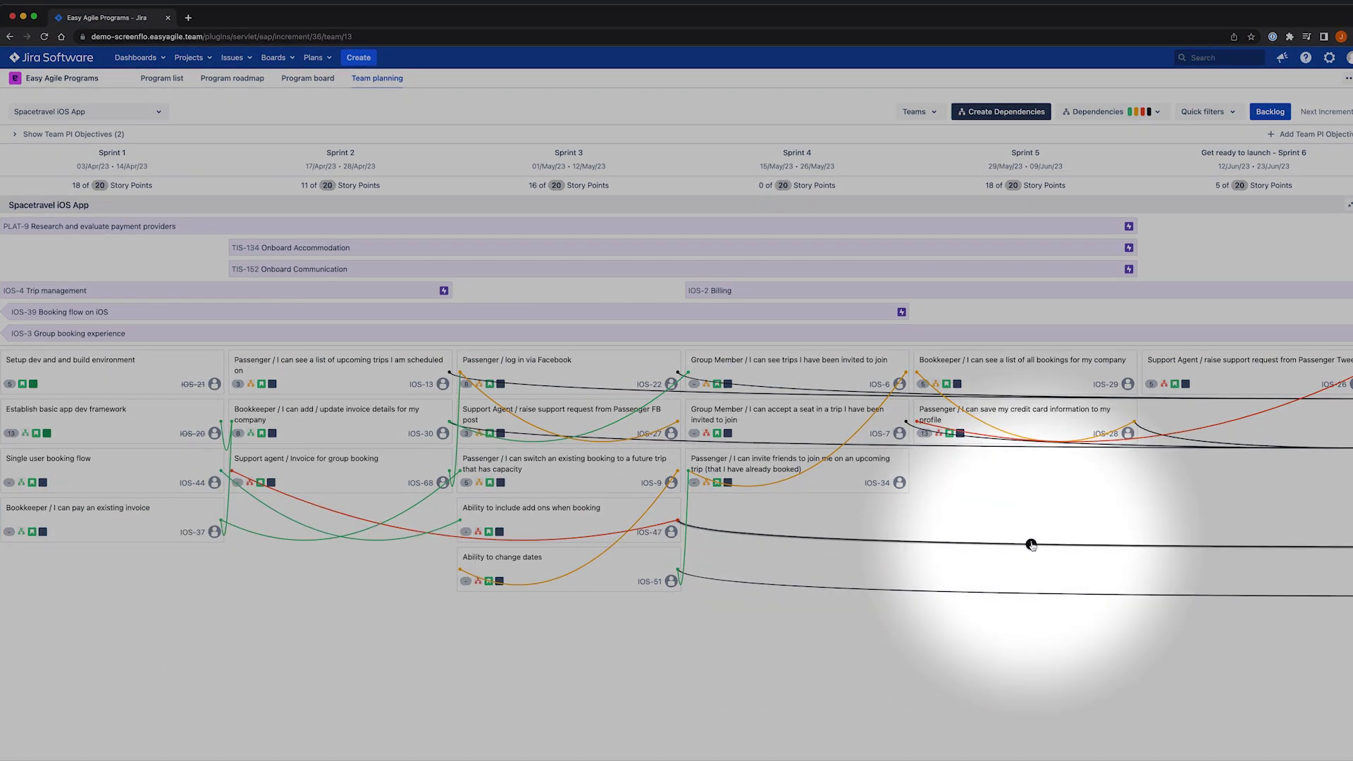
{"action": "left_click", "coordinate": [1023, 548]}
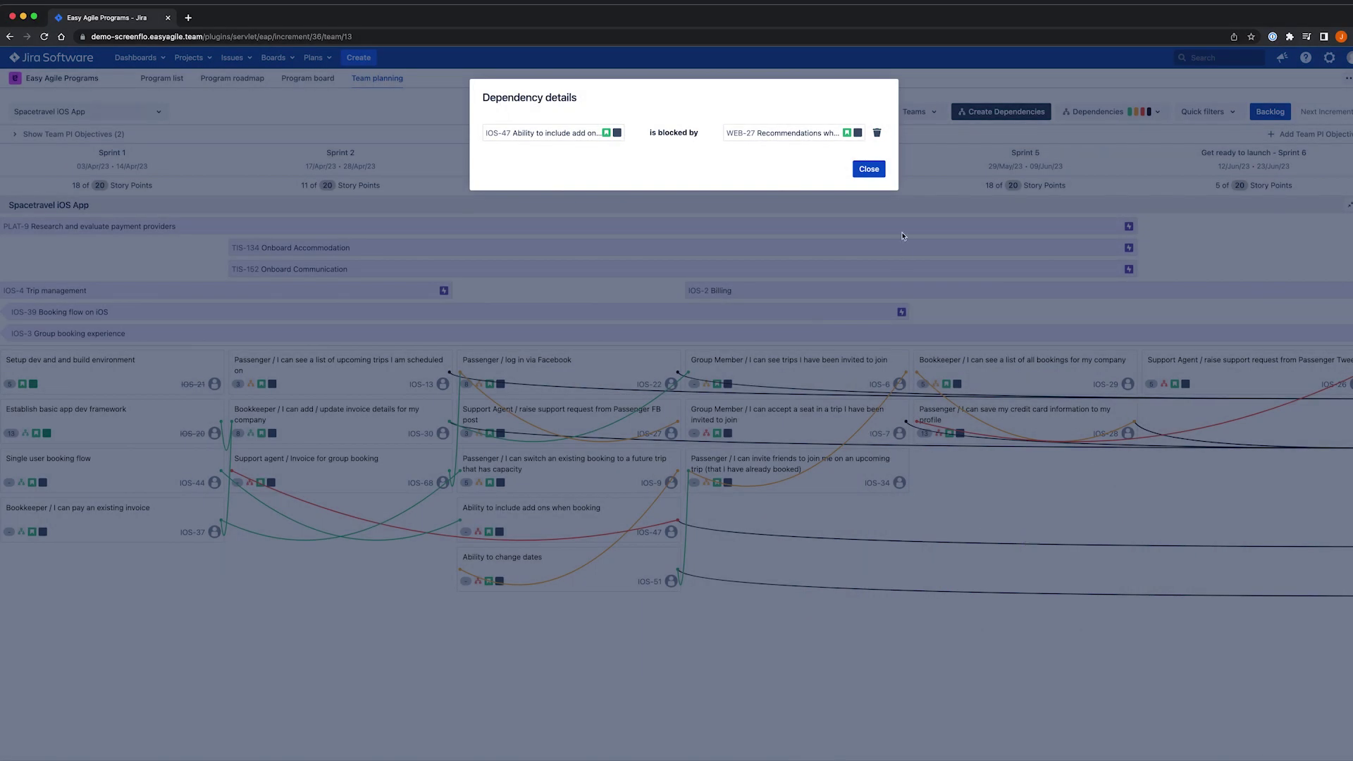
{"action": "left_click", "coordinate": [869, 169]}
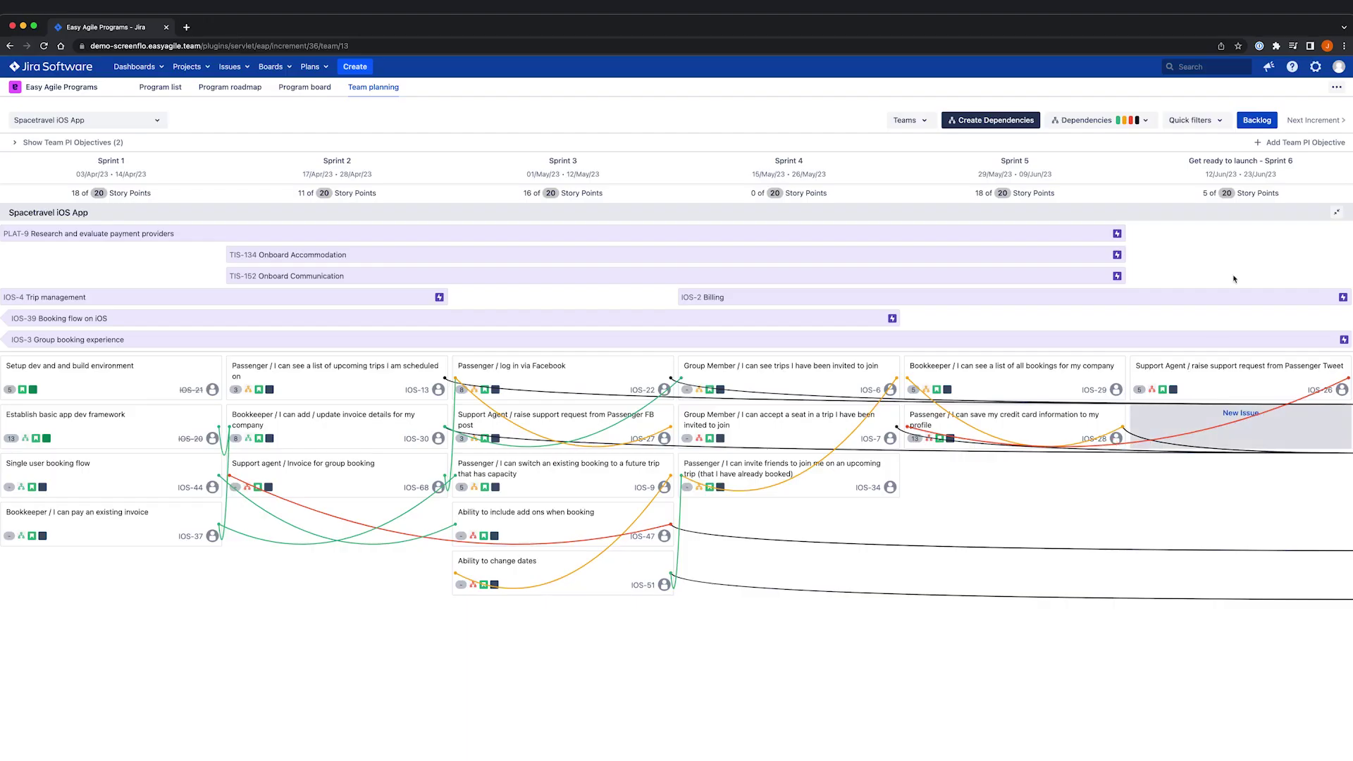
Show the Spacetravel Website and Marketing Creatives teams alongside Spacetravel iOS App on the planning board
{"action": "left_click", "coordinate": [912, 114]}
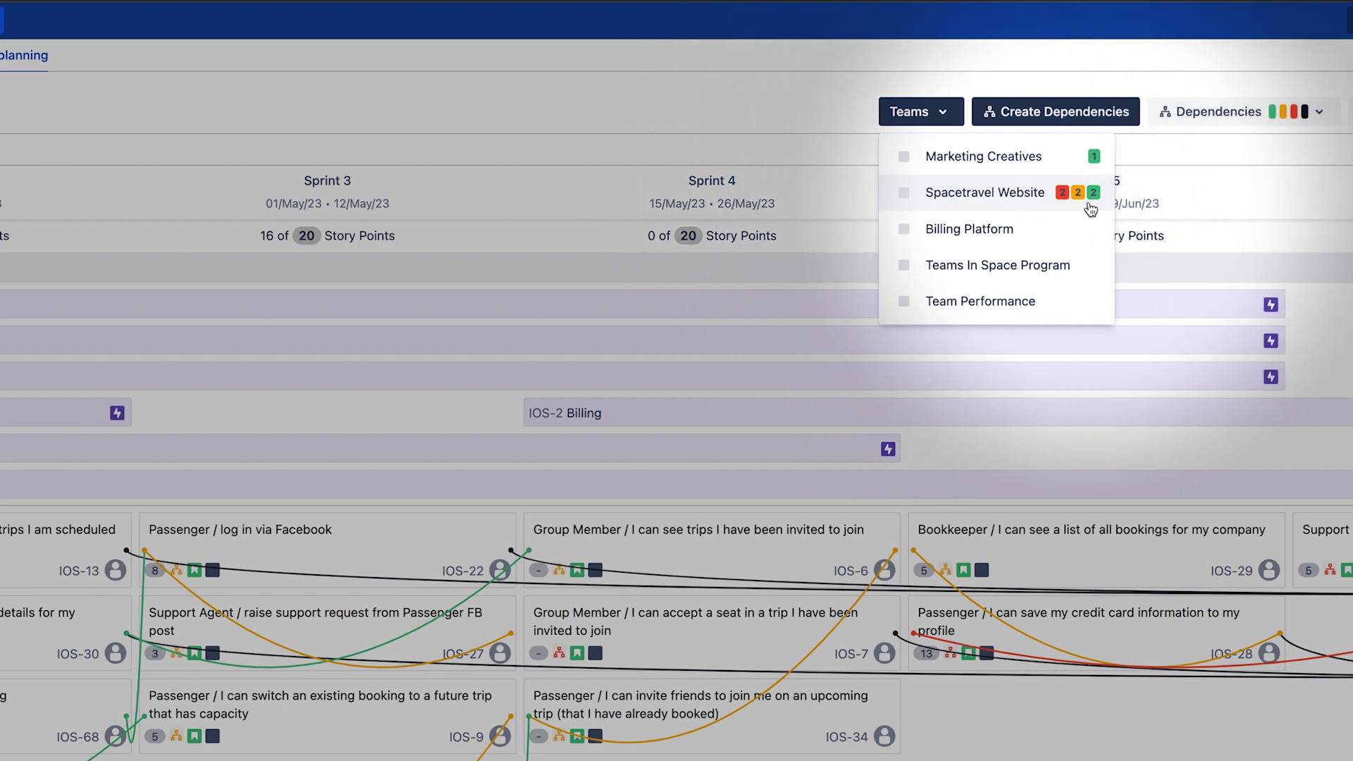
{"action": "left_click", "coordinate": [904, 193]}
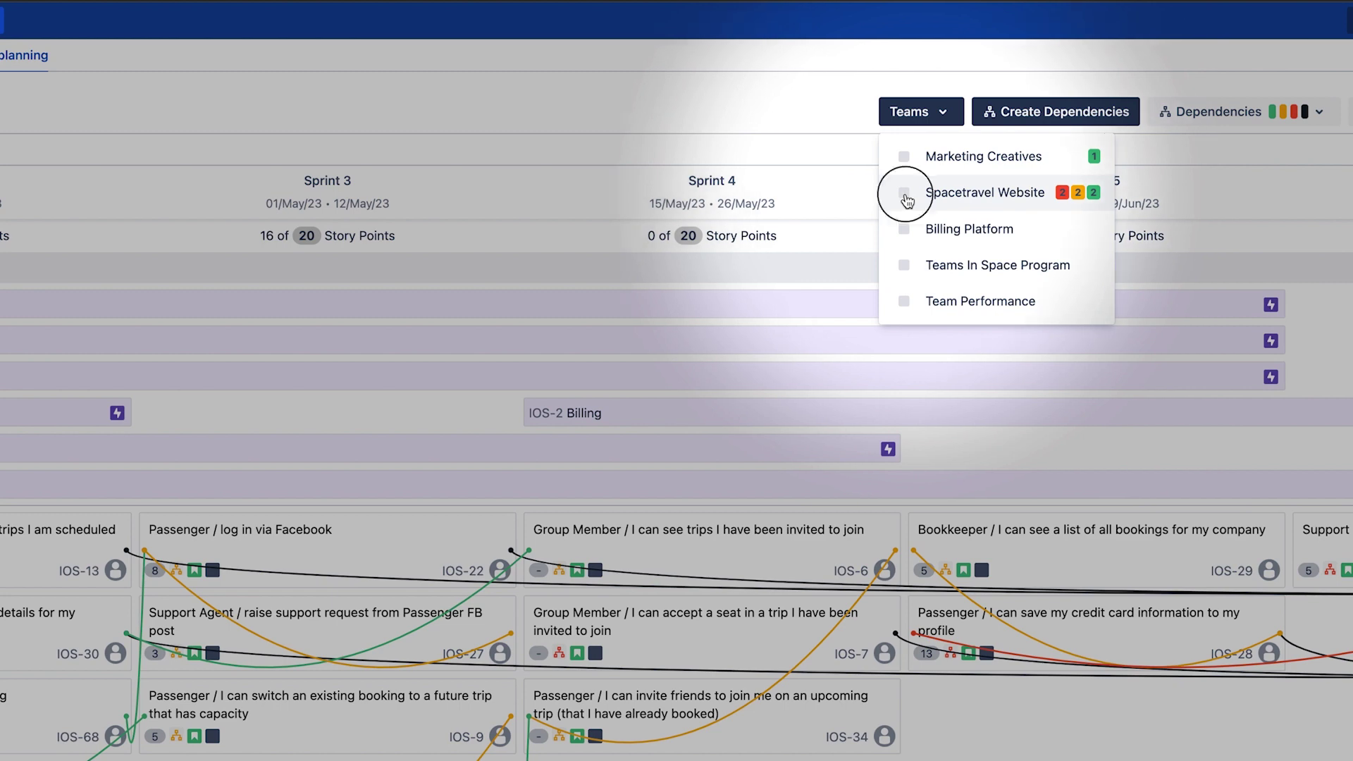
{"action": "left_click", "coordinate": [905, 158]}
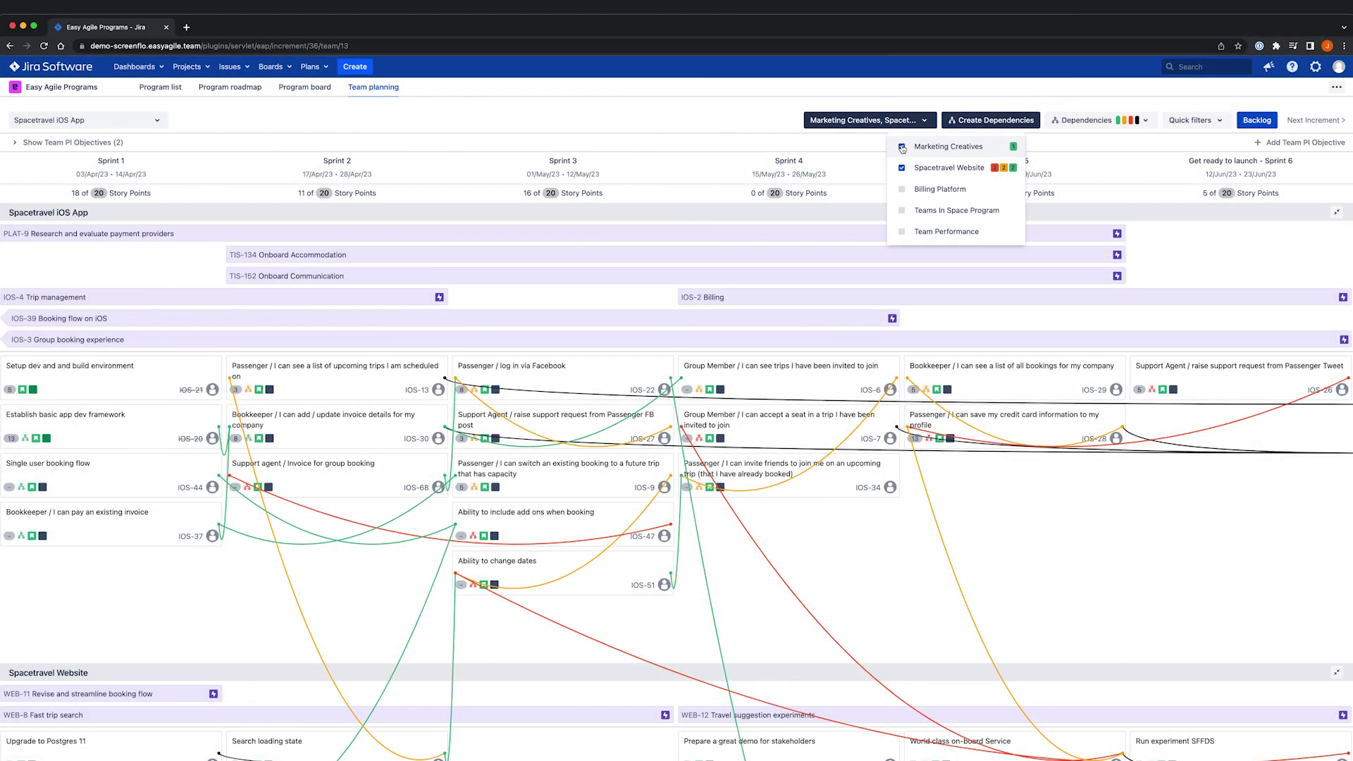
{"action": "left_click", "coordinate": [903, 123]}
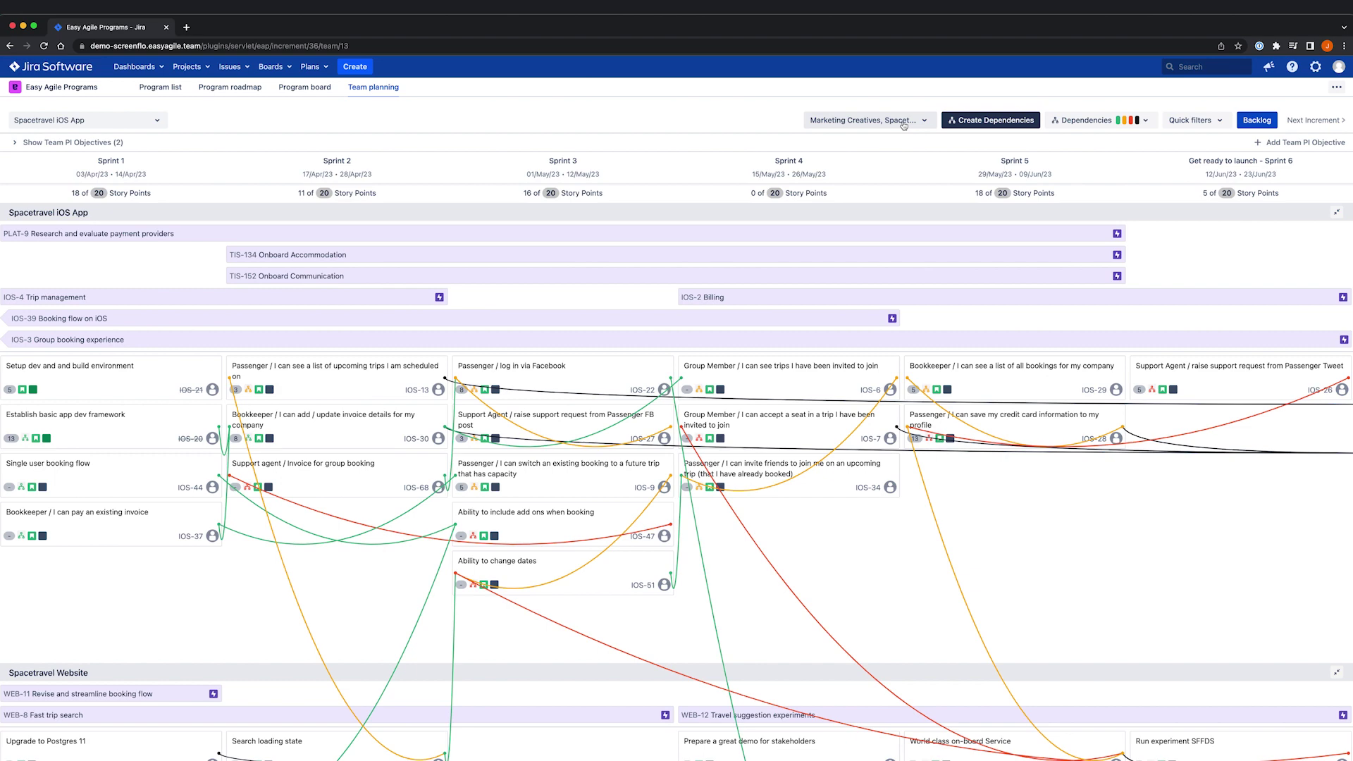
Review the details of IOS-7's black dependency line and schedule the linked backlog story IOS-12 in Sprint 5
{"action": "left_click", "coordinate": [887, 418]}
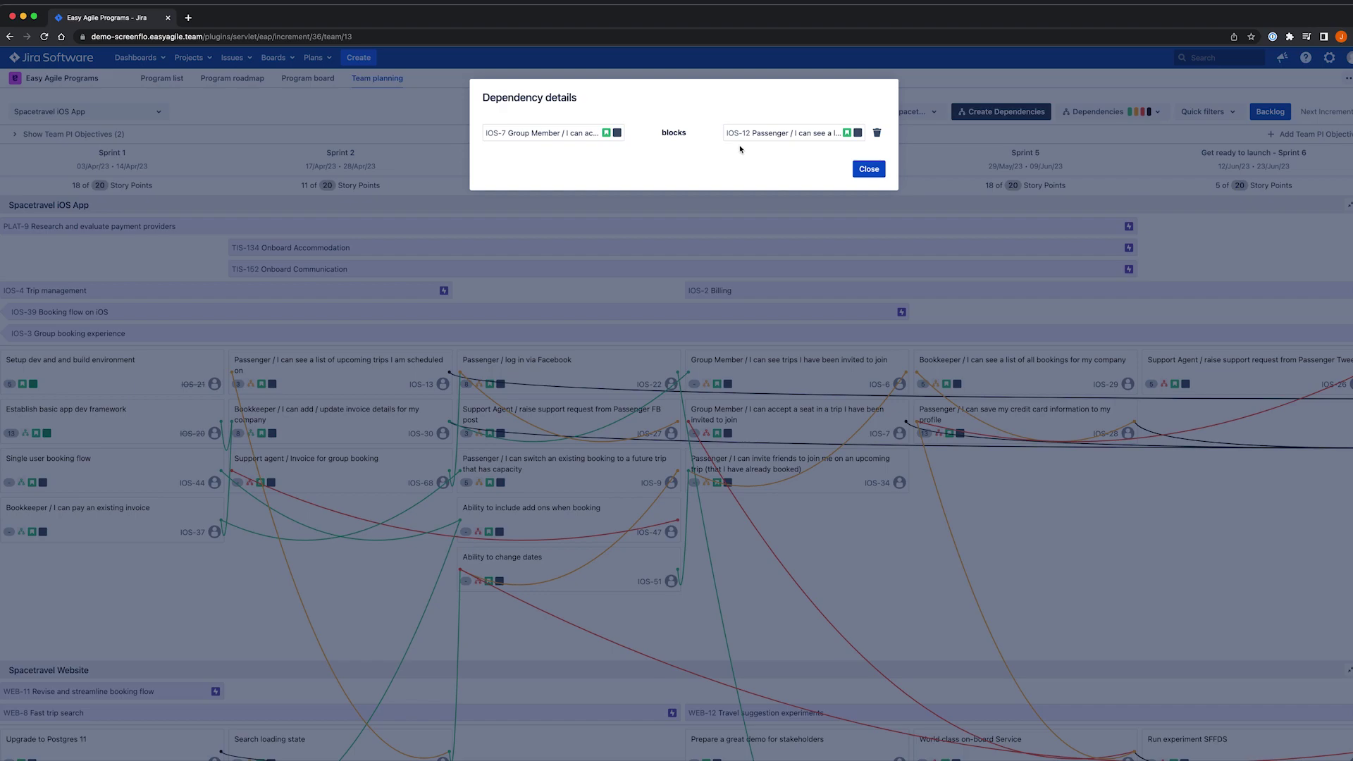
{"action": "left_click", "coordinate": [869, 169]}
{"action": "left_click", "coordinate": [1272, 116]}
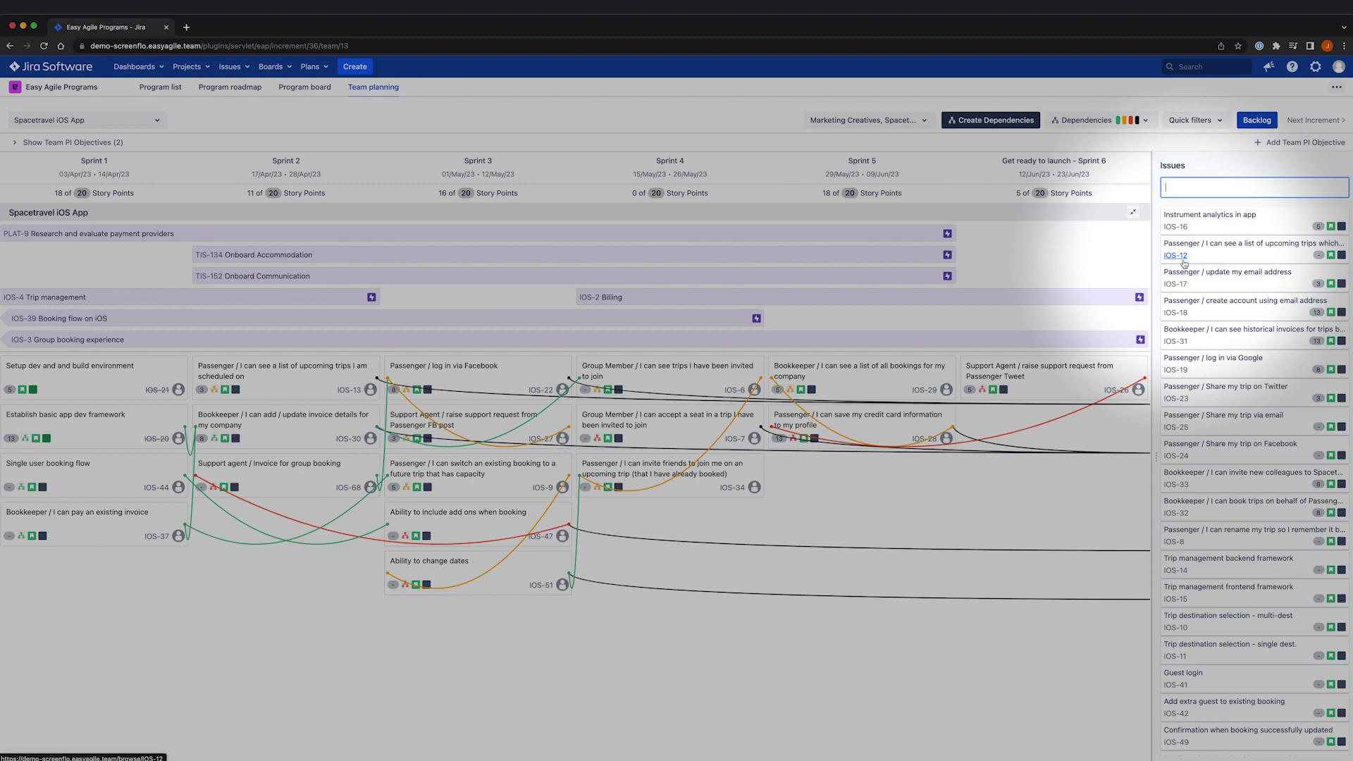
{"action": "left_click_drag", "start_coordinate": [1210, 260], "coordinate": [830, 480]}
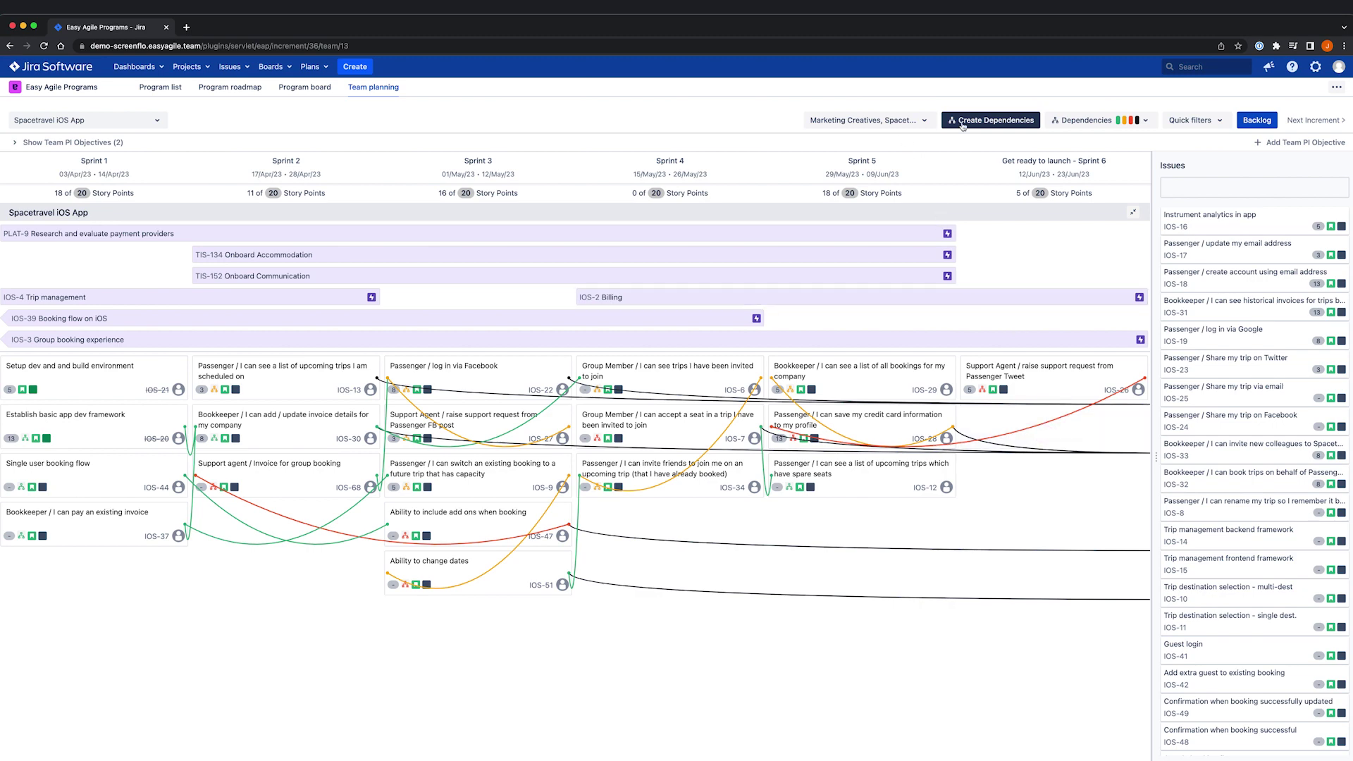
{"action": "left_click", "coordinate": [1247, 121]}
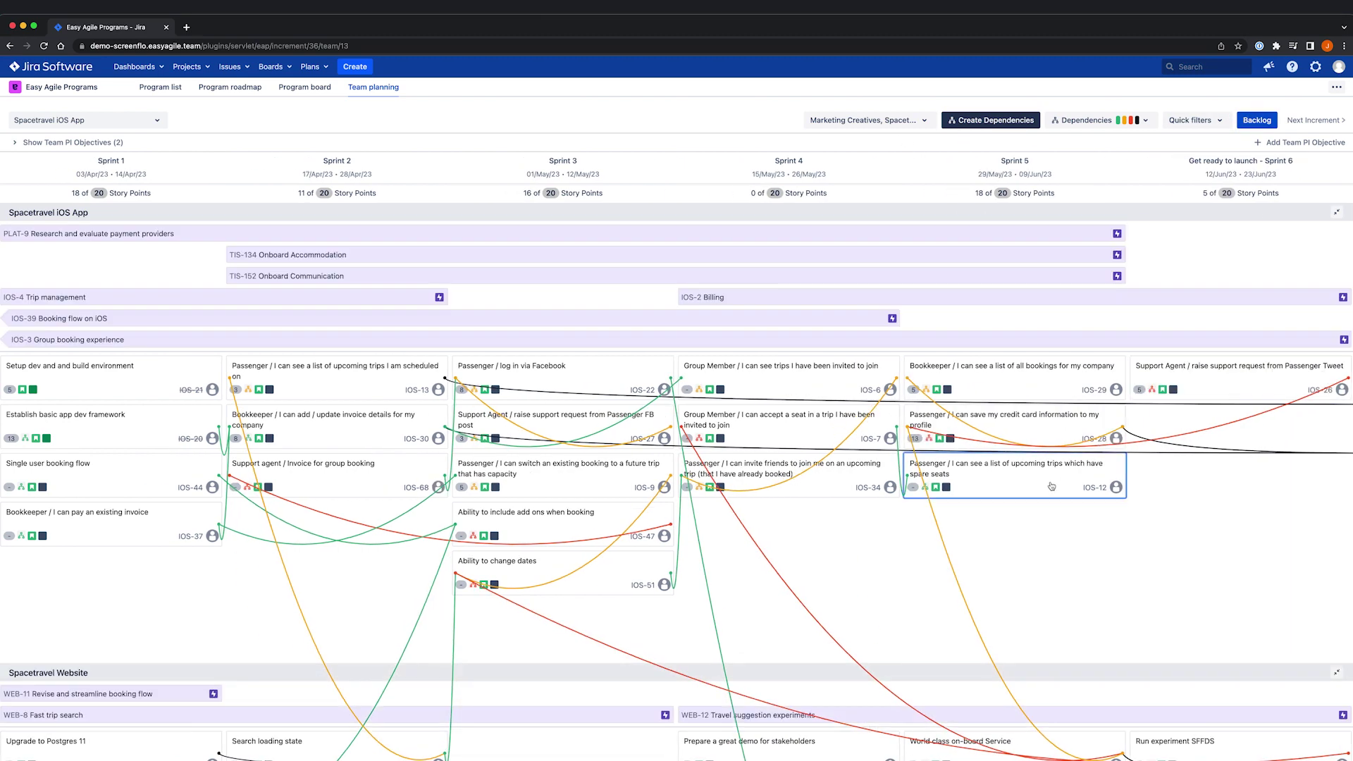
Create cross-team dependencies from IOS-12 to WEB-21 and from IOS-68 to WEB-30, and exit dependency creation
{"action": "left_click", "coordinate": [1049, 485]}
{"action": "scroll", "coordinate": [845, 563], "scroll_direction": "down", "scroll_amount": 3}
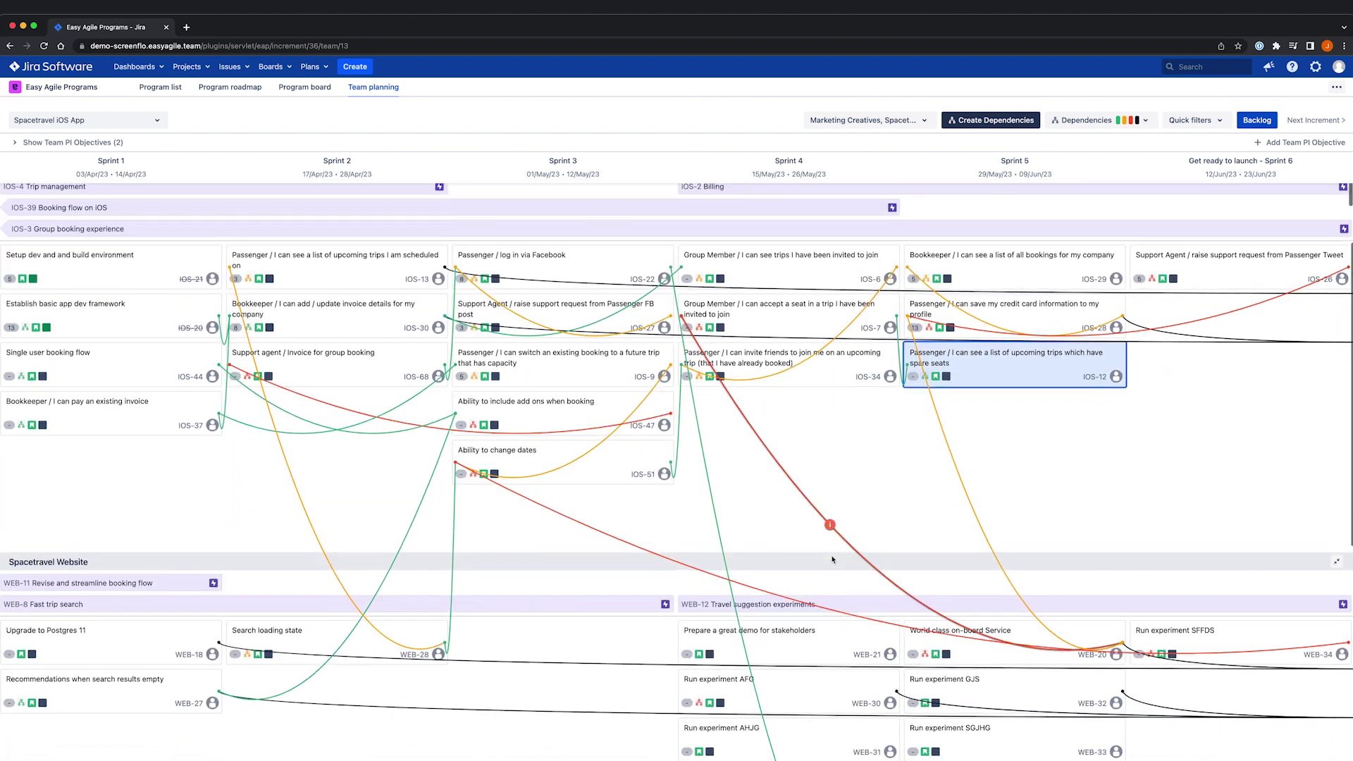
{"action": "left_click", "coordinate": [831, 643]}
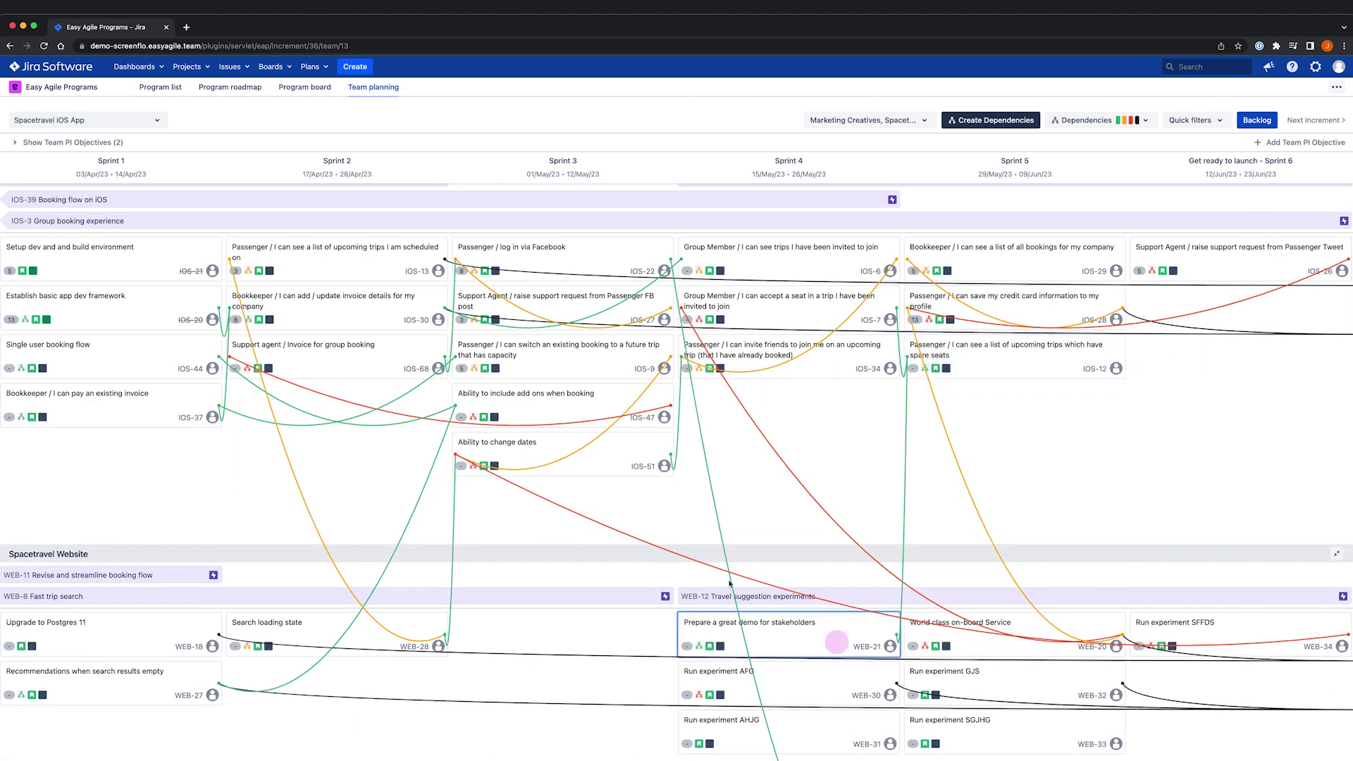
{"action": "left_click_drag", "start_coordinate": [369, 363], "coordinate": [811, 682]}
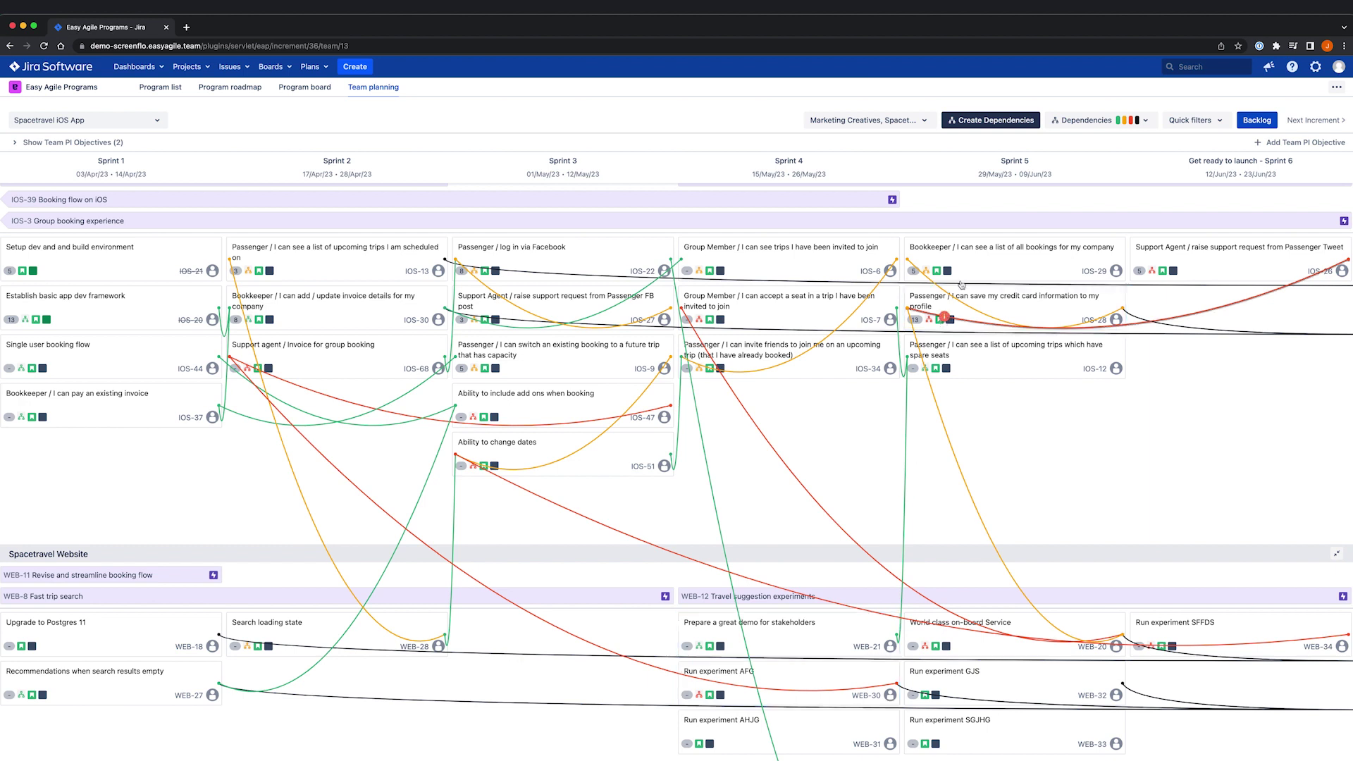
{"action": "left_click", "coordinate": [984, 122]}
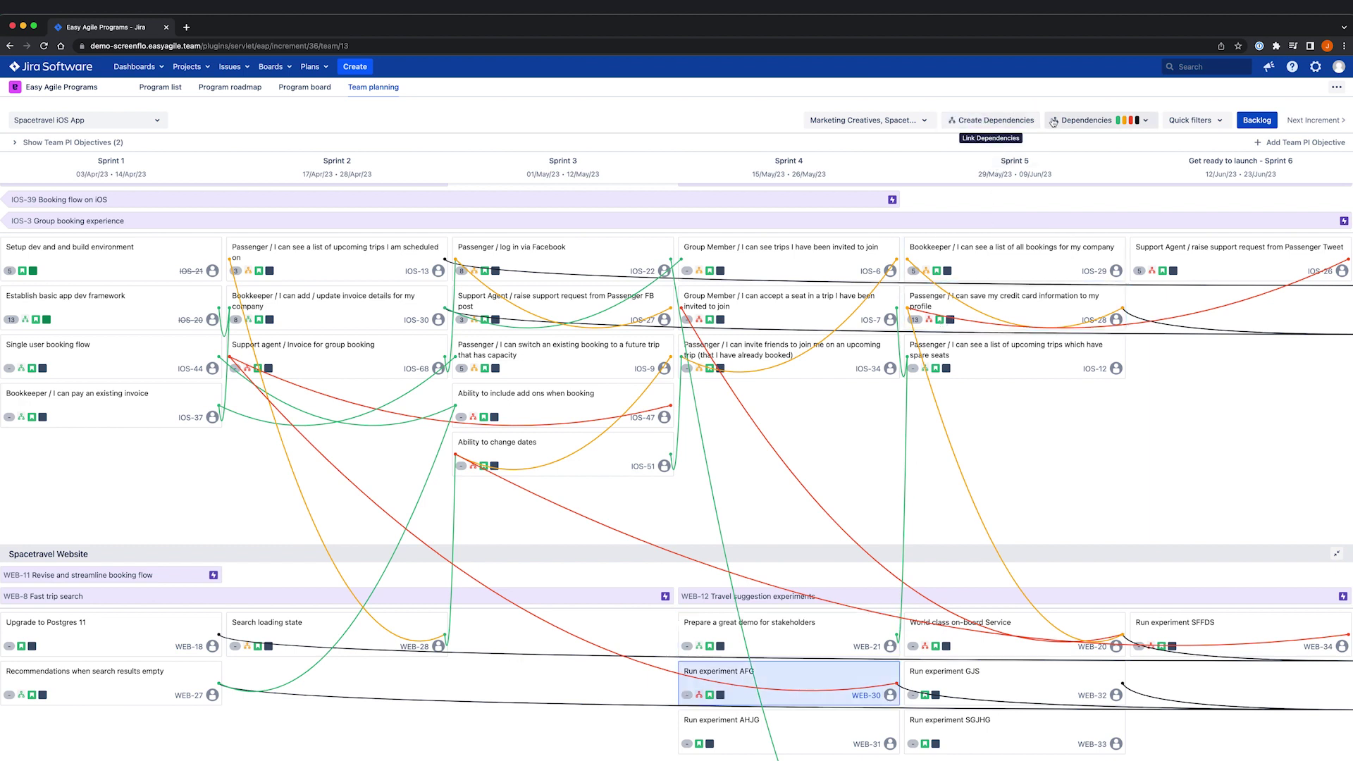
Move IOS-47 to Sprint 2 and the Spacetravel Website story WEB-34 to Sprint 3
{"action": "left_click_drag", "start_coordinate": [579, 412], "coordinate": [377, 447]}
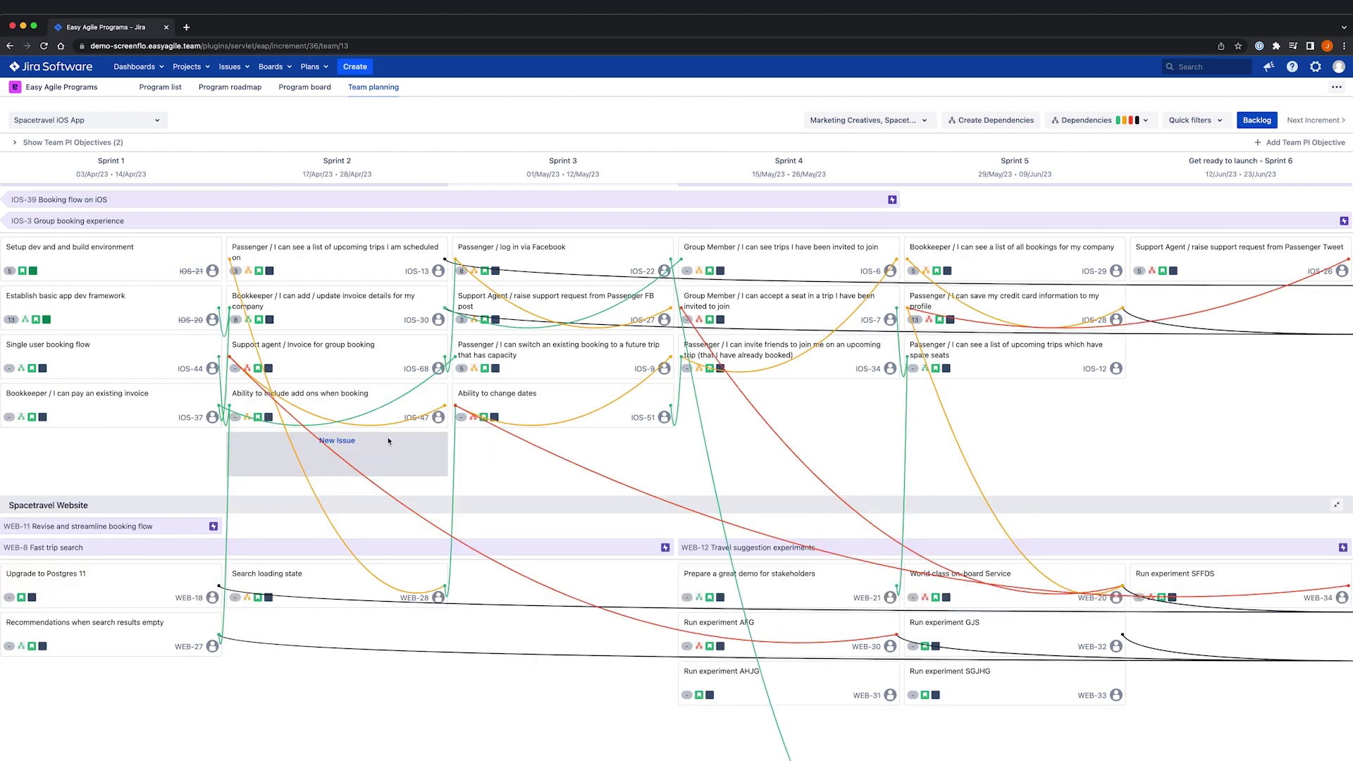
{"action": "left_click_drag", "start_coordinate": [1245, 574], "coordinate": [592, 581]}
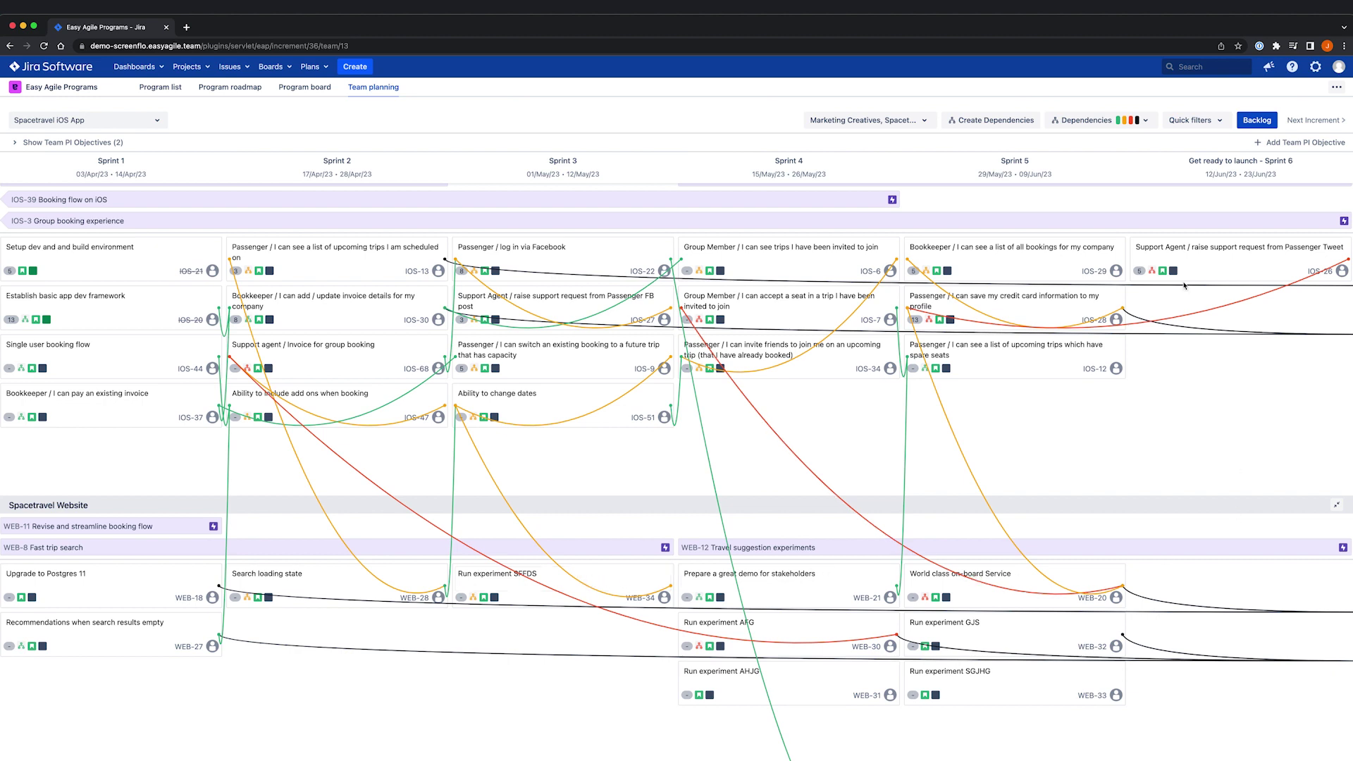
Hide the healthy and external dependency lines and review the at-risk and conflict ones across the team planning board
{"action": "left_click", "coordinate": [1090, 123]}
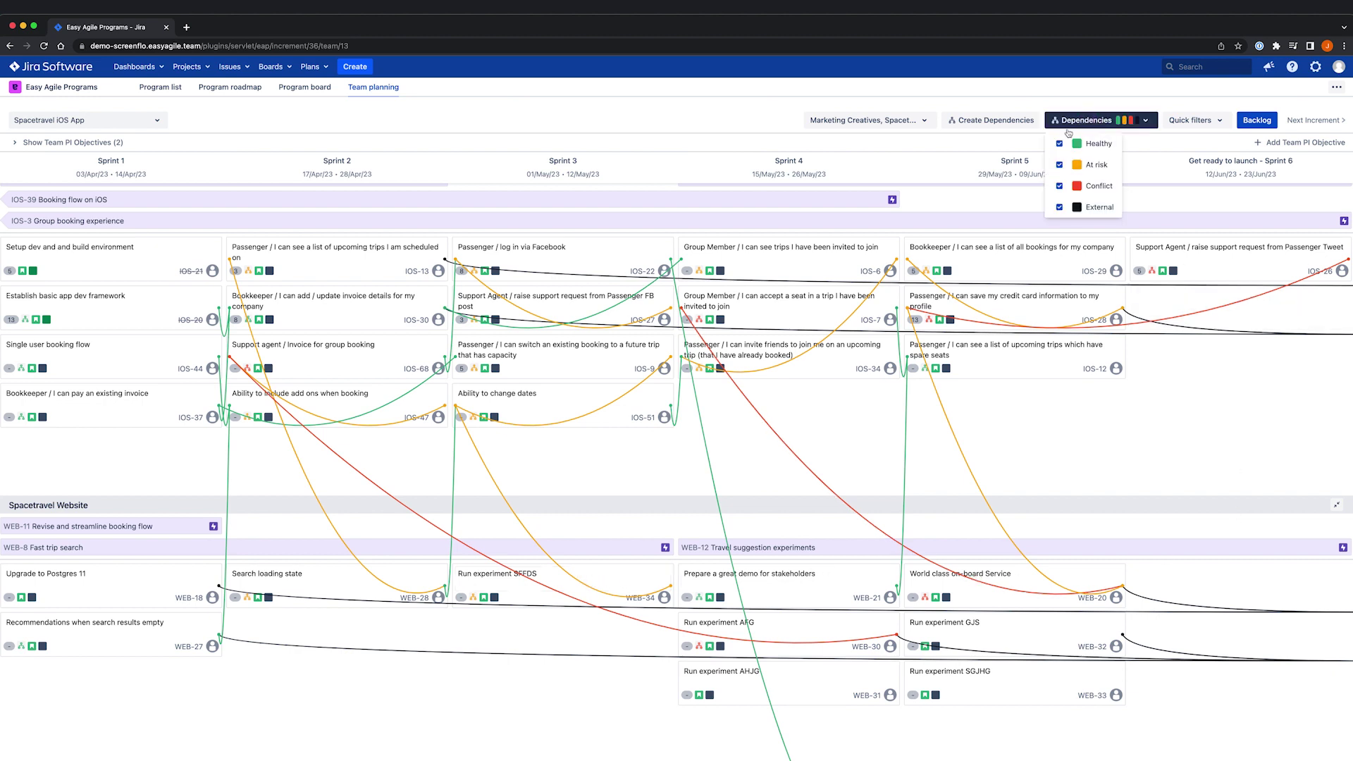
{"action": "left_click", "coordinate": [1059, 143]}
{"action": "left_click", "coordinate": [1060, 207]}
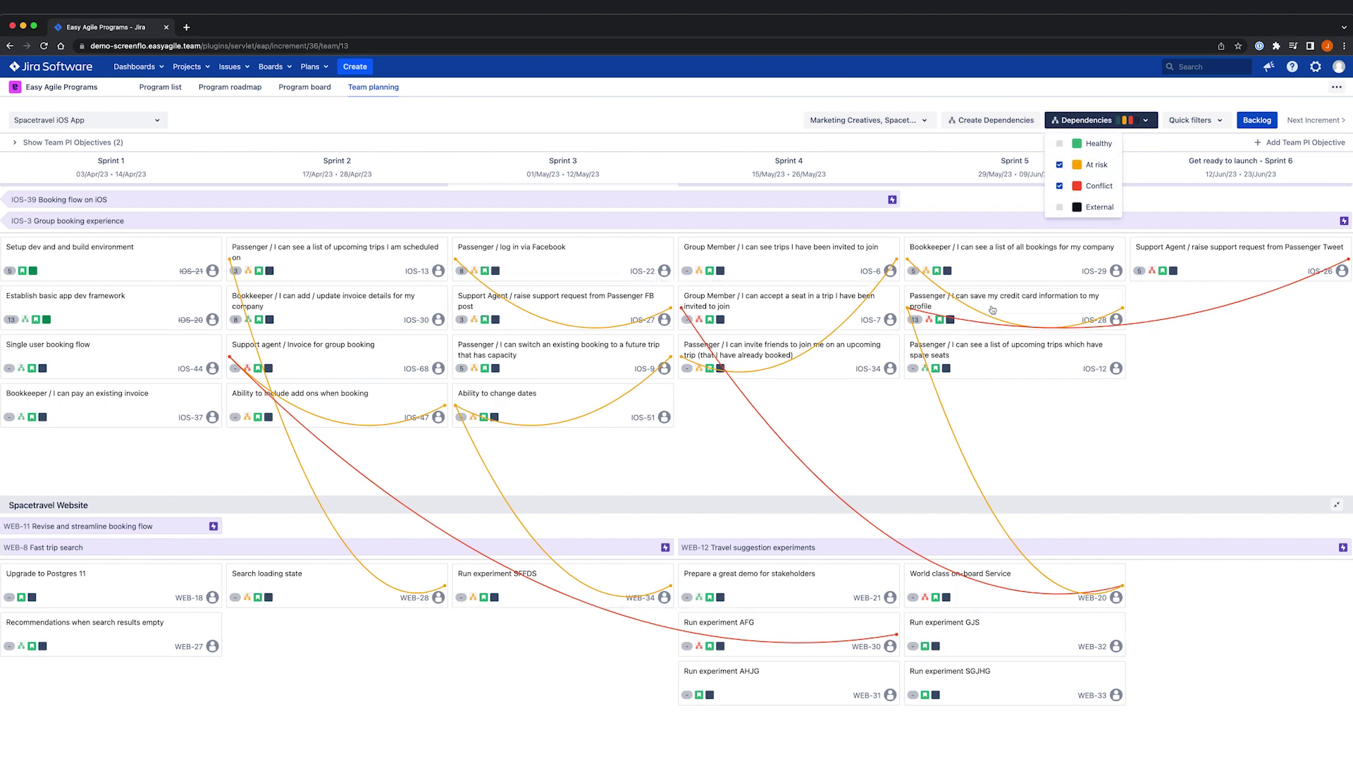
{"action": "scroll", "coordinate": [992, 309], "scroll_direction": "up", "scroll_amount": 3}
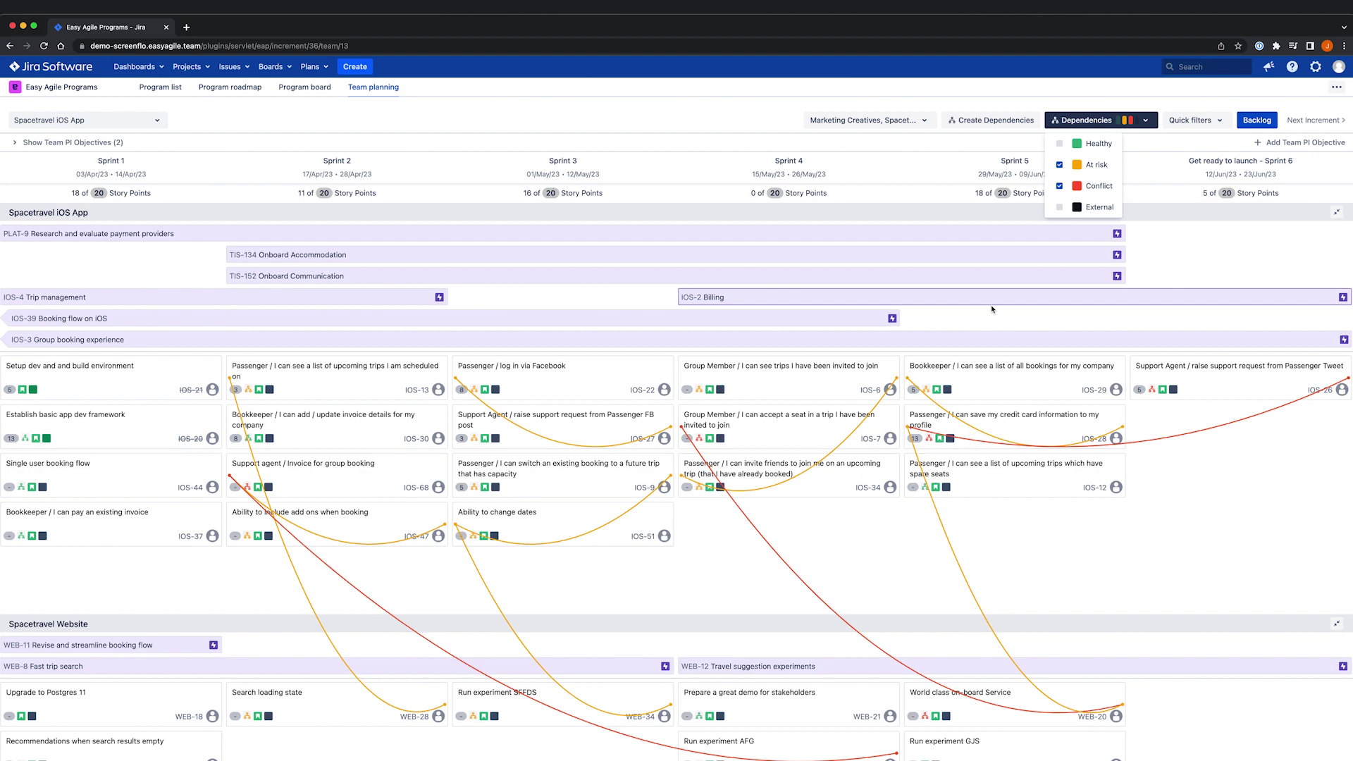
{"action": "scroll", "coordinate": [994, 307], "scroll_direction": "down", "scroll_amount": 3}
Show the external and healthy dependency lines on the planning board again
{"action": "left_click", "coordinate": [1060, 208]}
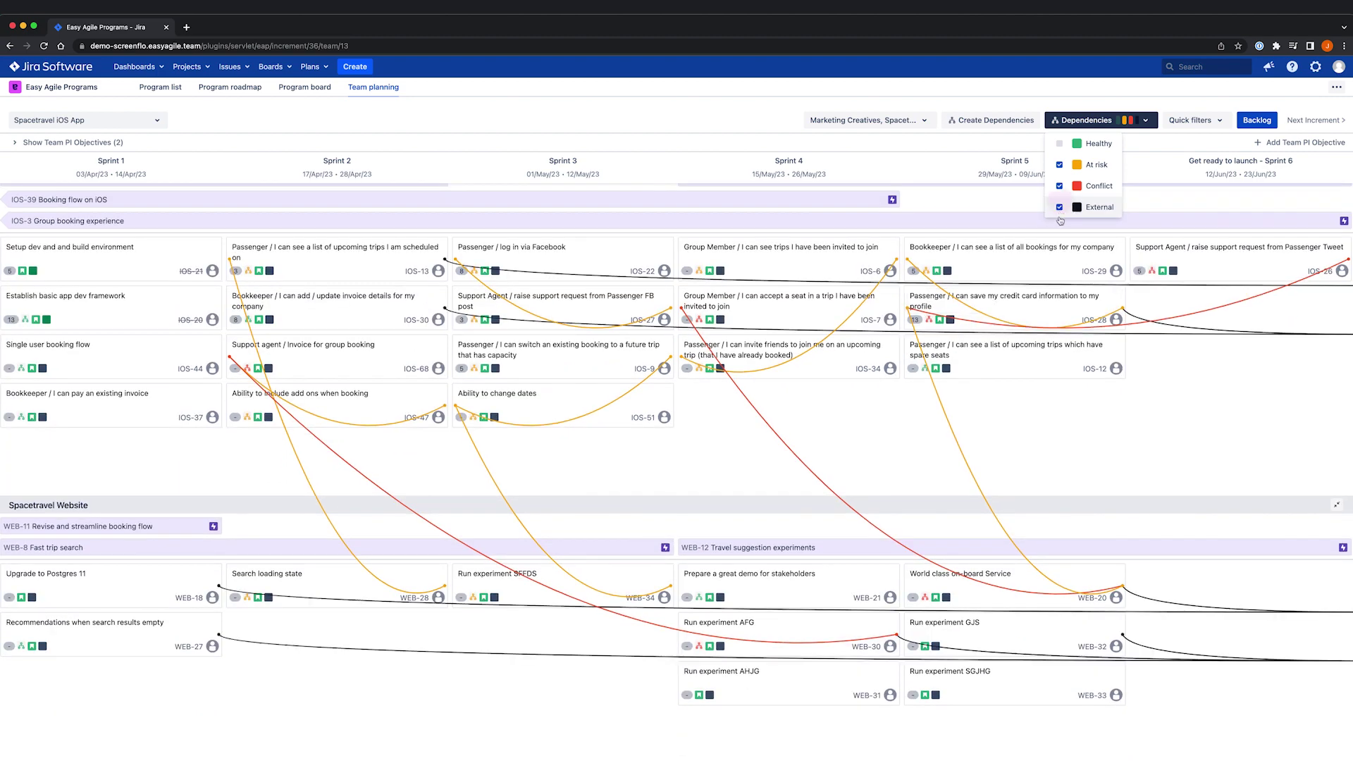
{"action": "left_click", "coordinate": [1060, 143]}
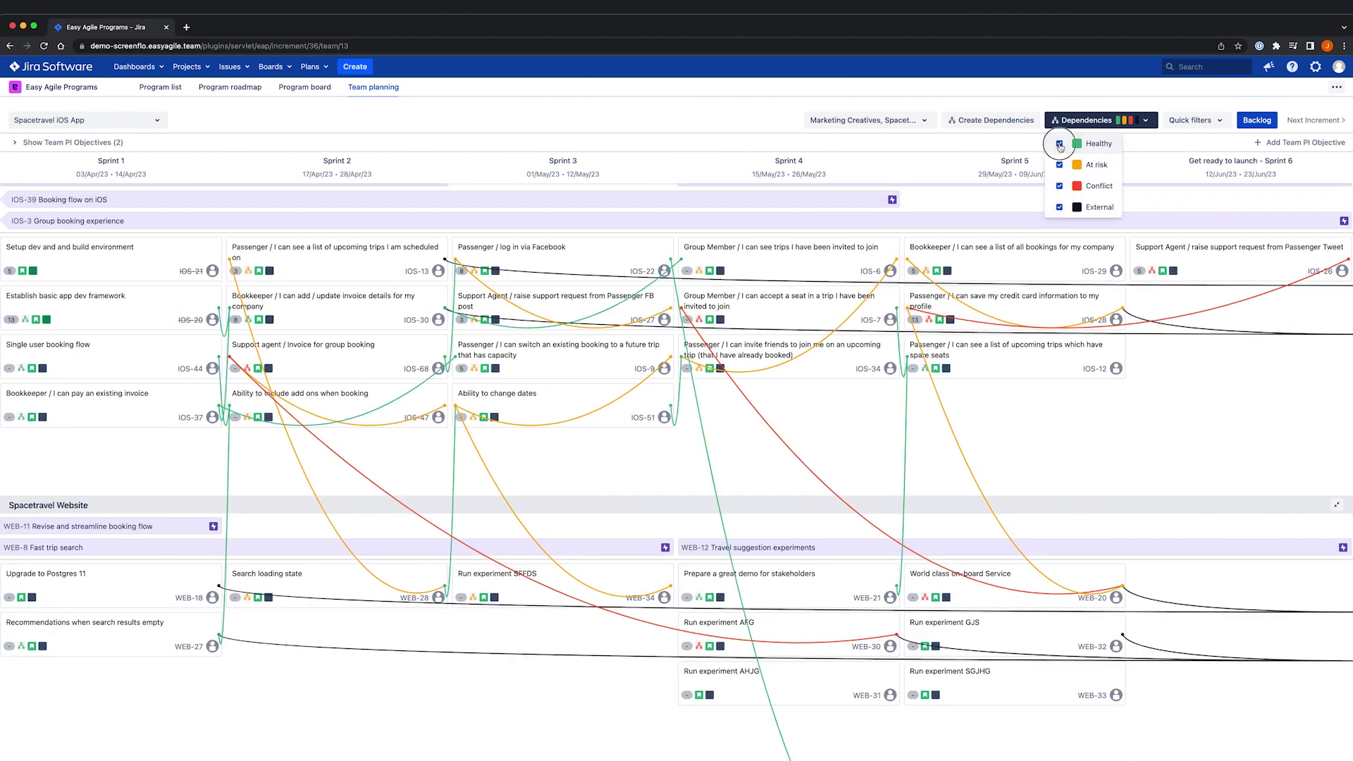
{"action": "left_click", "coordinate": [1090, 124]}
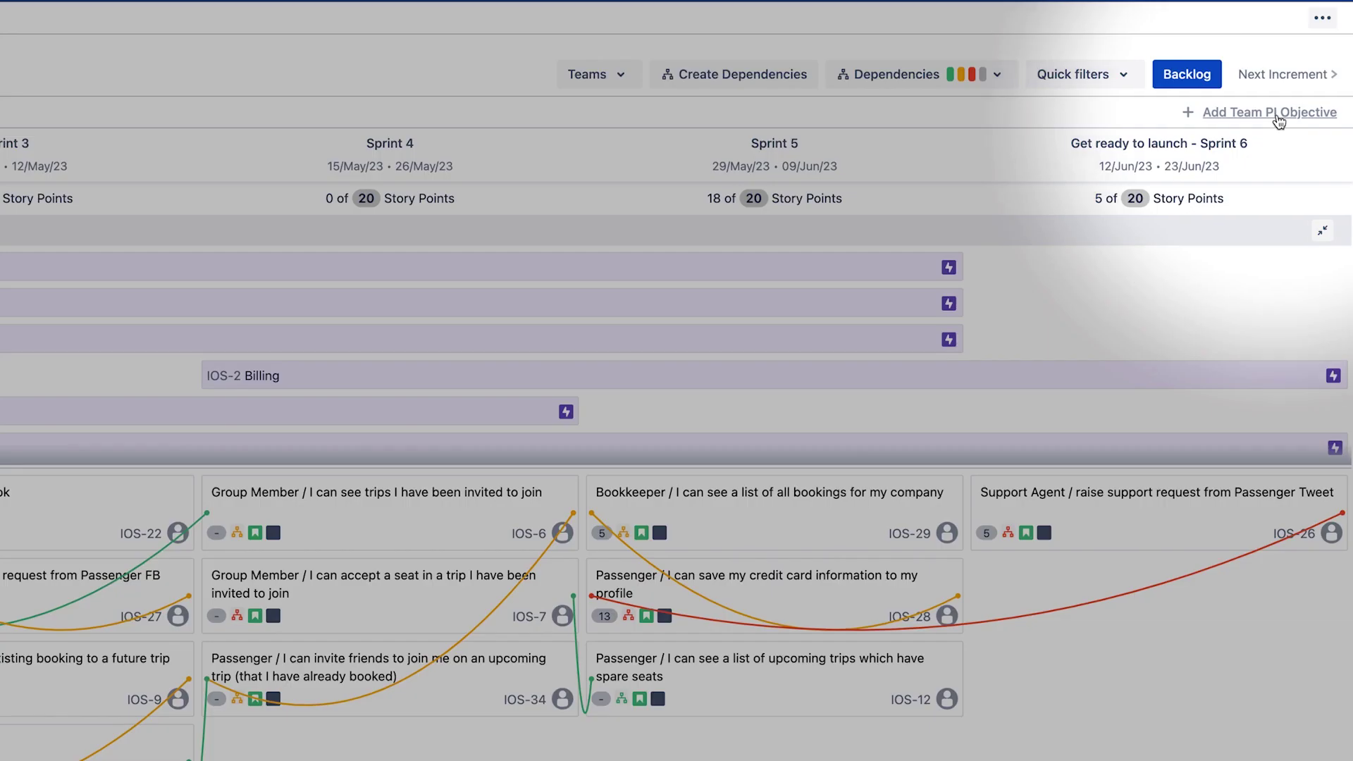
Start a Committed team PI objective named "end-to-end booking experience achievable via app" with a business value of 7
{"action": "left_click", "coordinate": [1277, 114]}
{"action": "type", "text": "end-to-end booking experience achievable via app"}
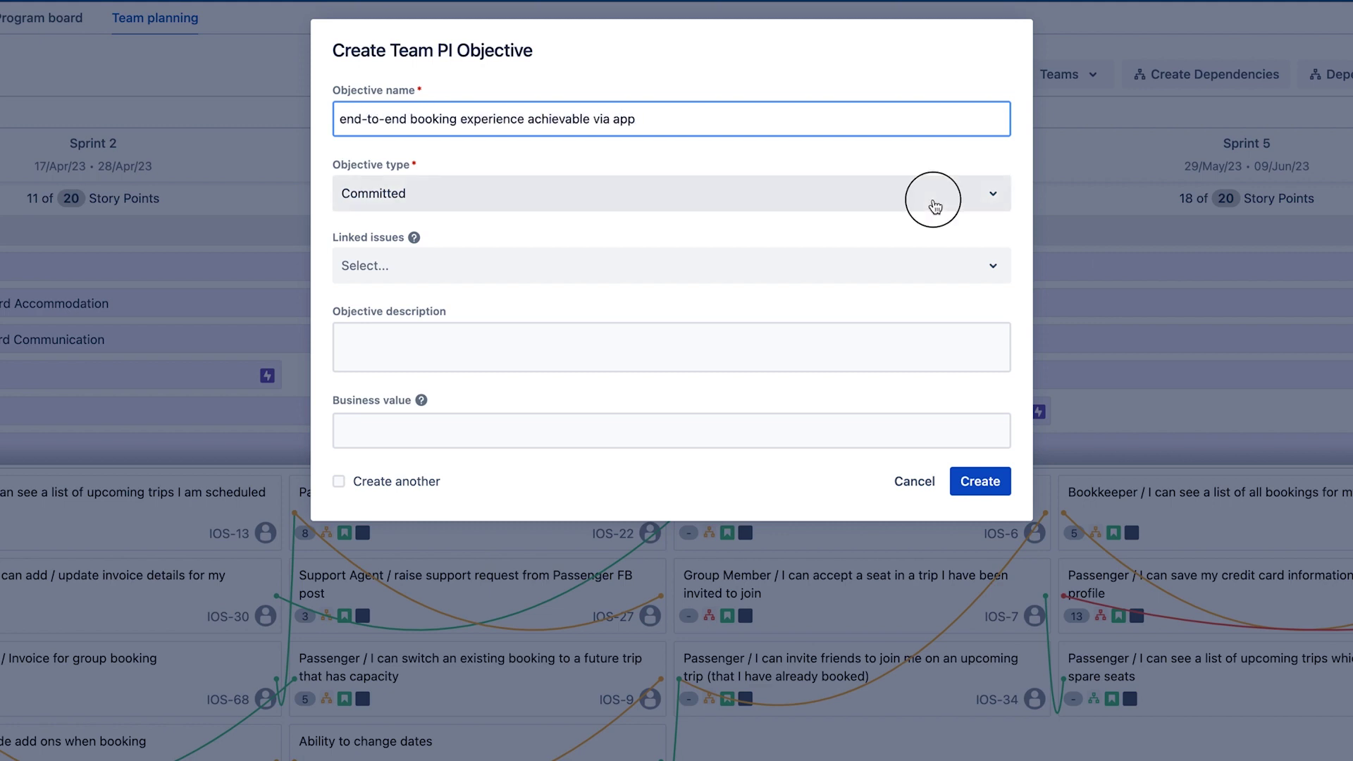
{"action": "left_click", "coordinate": [935, 206]}
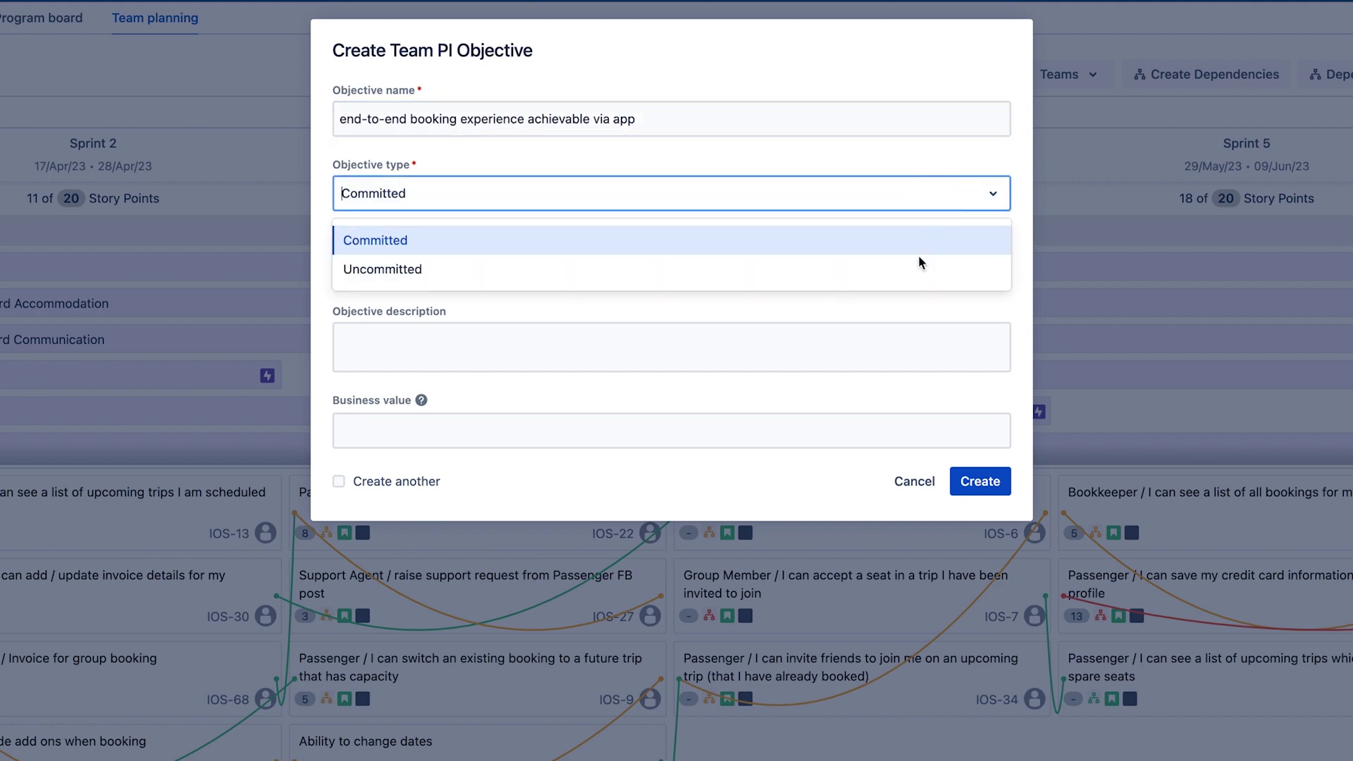
{"action": "left_click", "coordinate": [917, 202]}
{"action": "left_click", "coordinate": [719, 421]}
{"action": "type", "text": "7"}
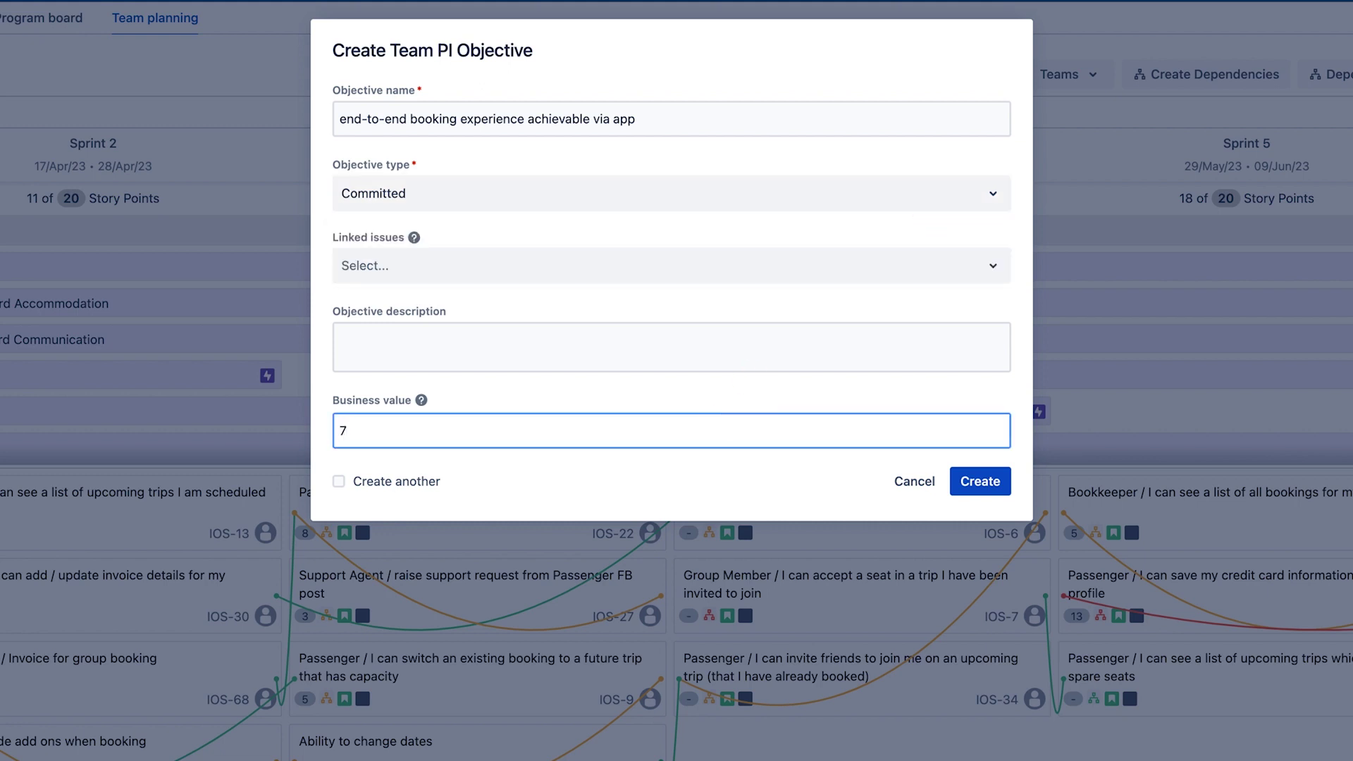
Link issues IOS-39 and IOS-28 to the team PI objective and create it
{"action": "left_click", "coordinate": [703, 271]}
{"action": "type", "text": "ios"}
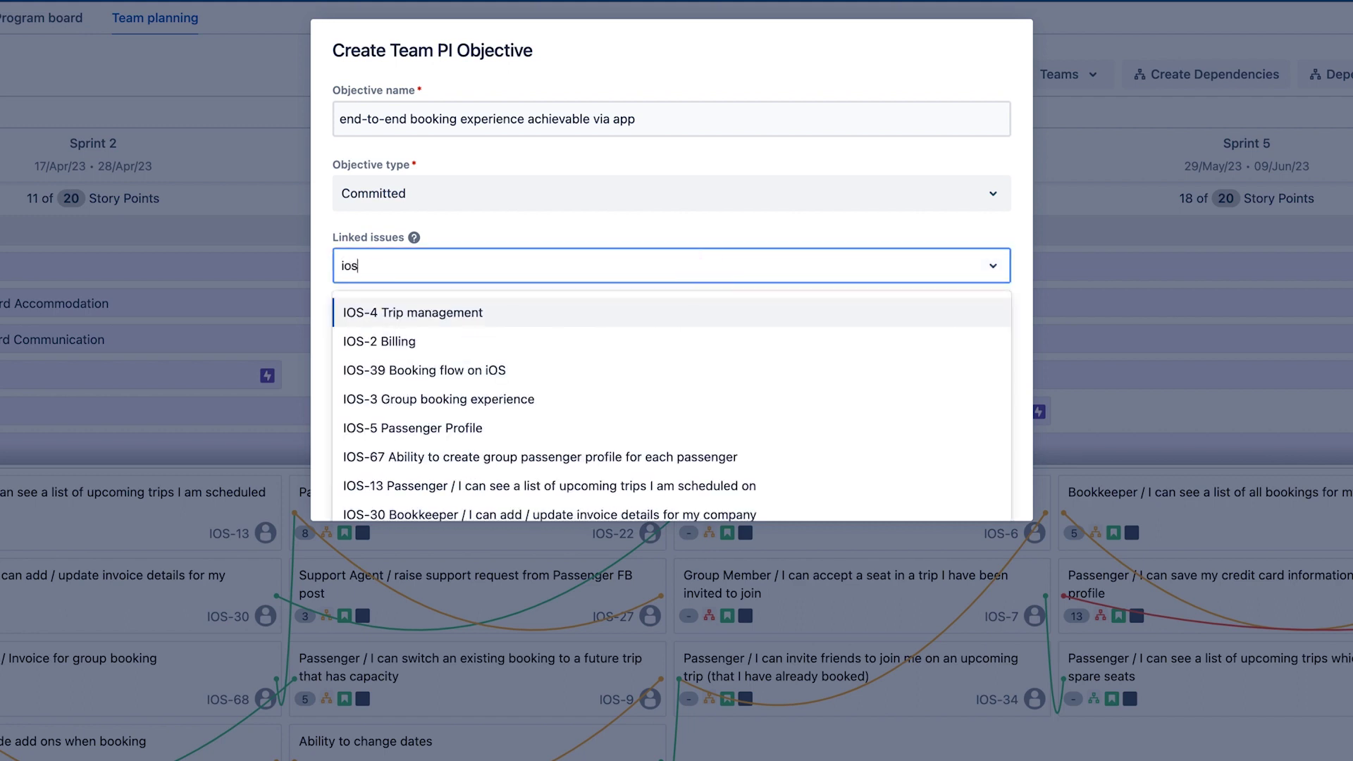
{"action": "type", "text": "-39"}
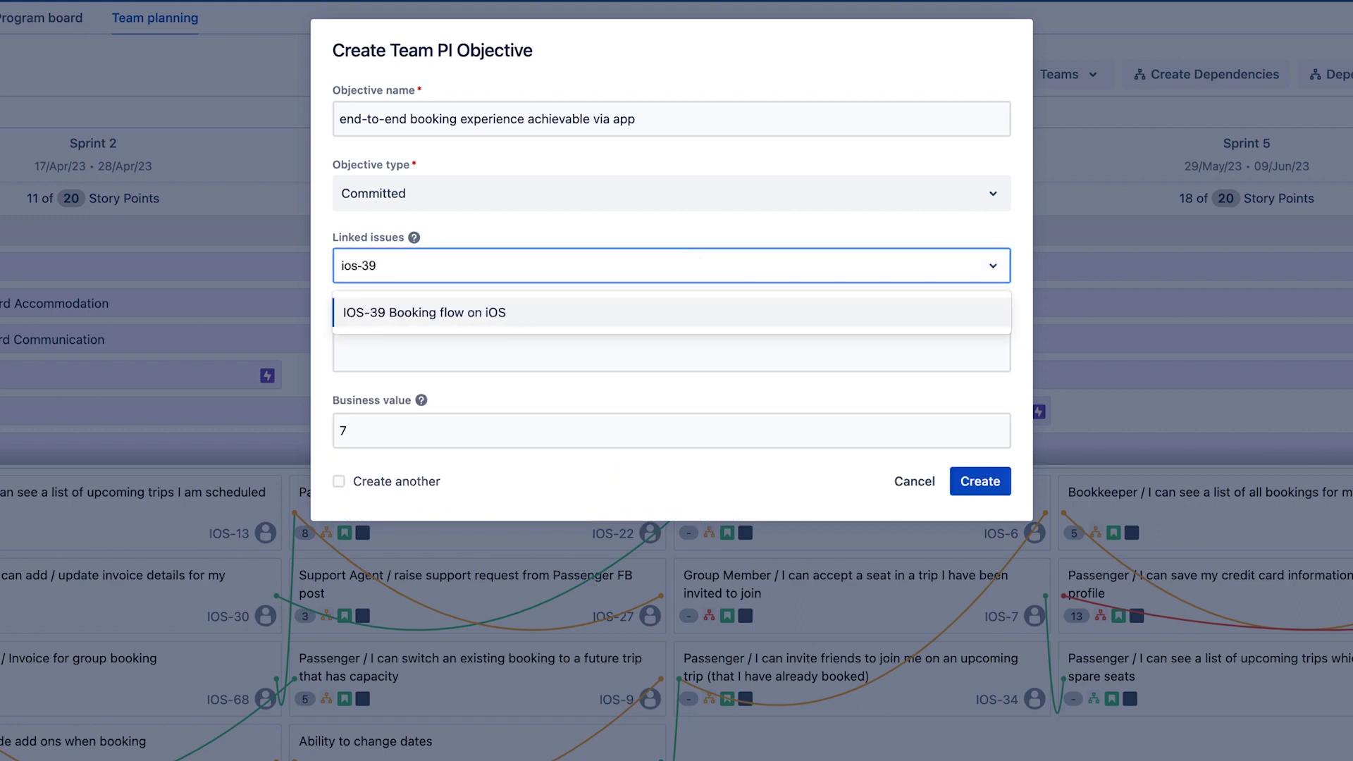
{"action": "left_click", "coordinate": [683, 312]}
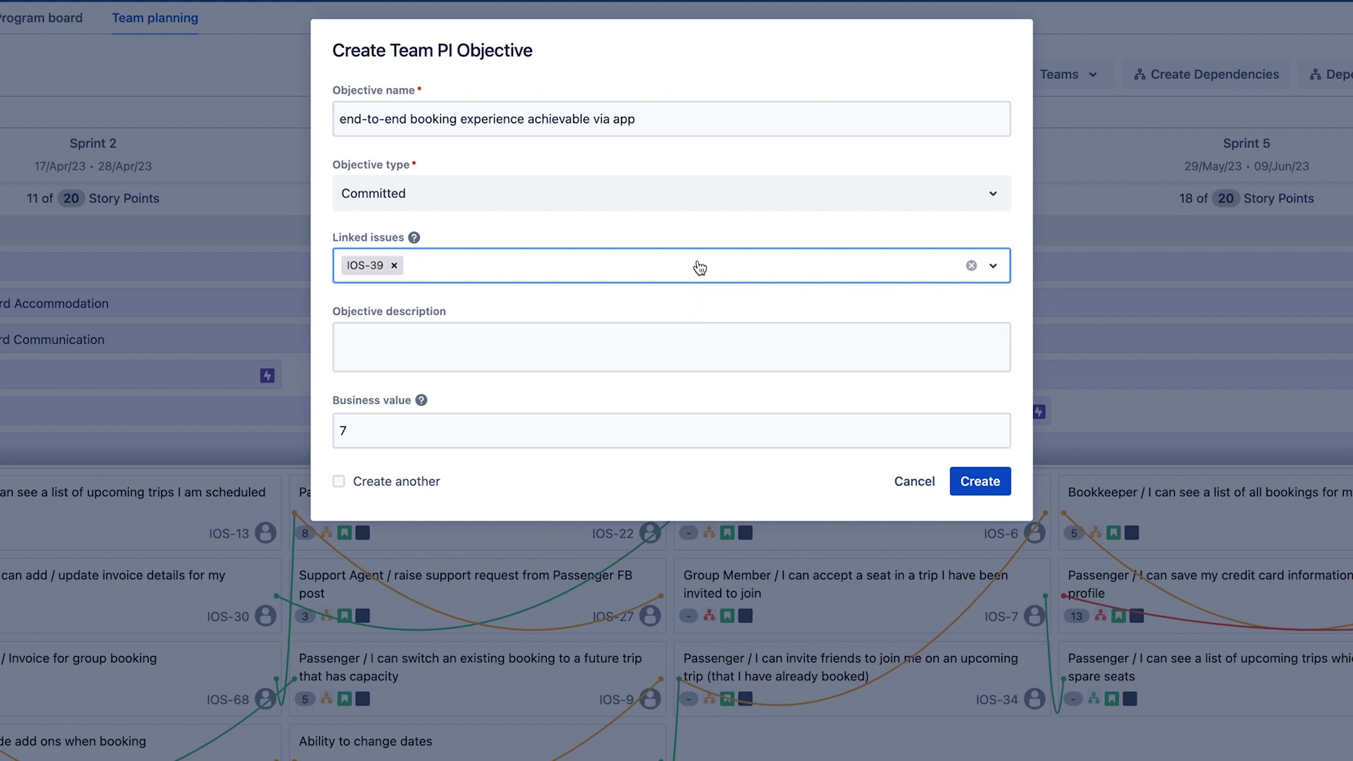
{"action": "type", "text": "ios2"}
{"action": "key", "text": "BackSpace"}
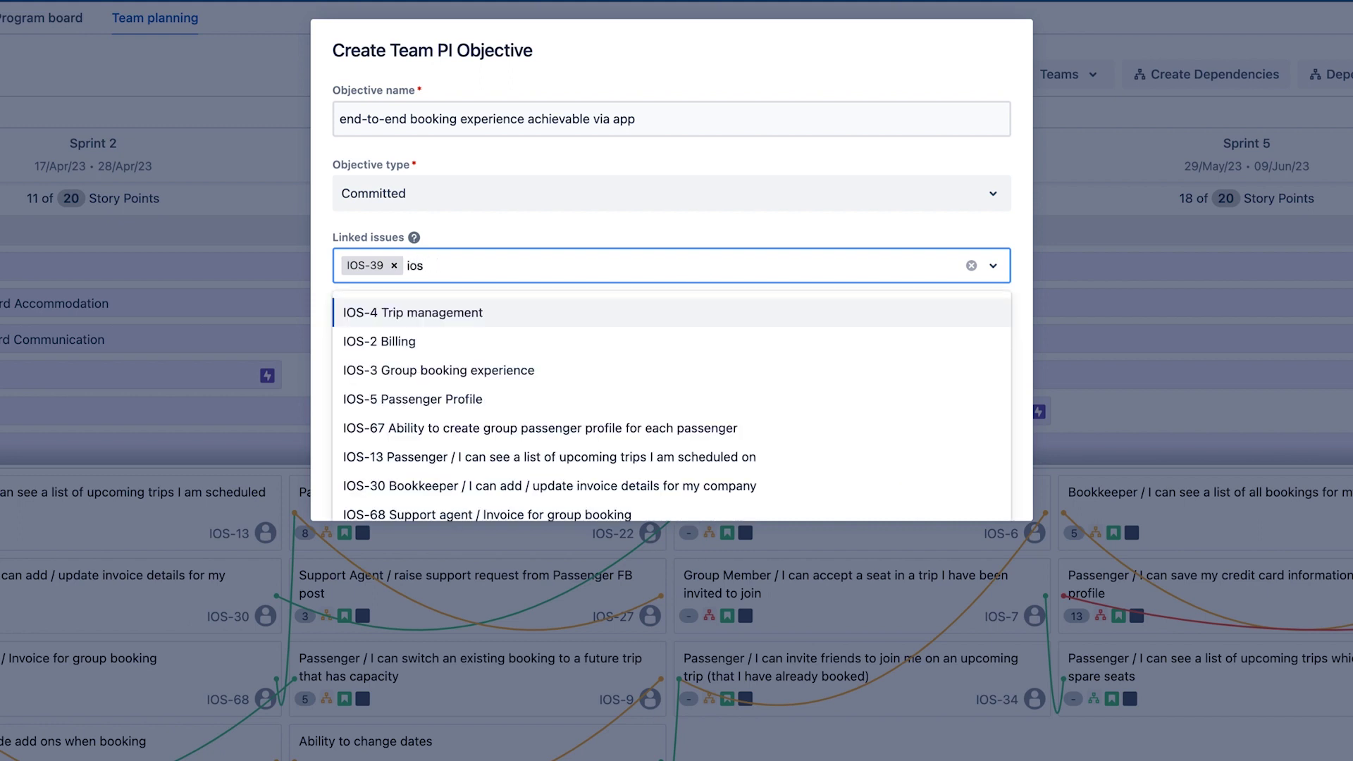
{"action": "type", "text": "-28"}
{"action": "key", "text": "Return"}
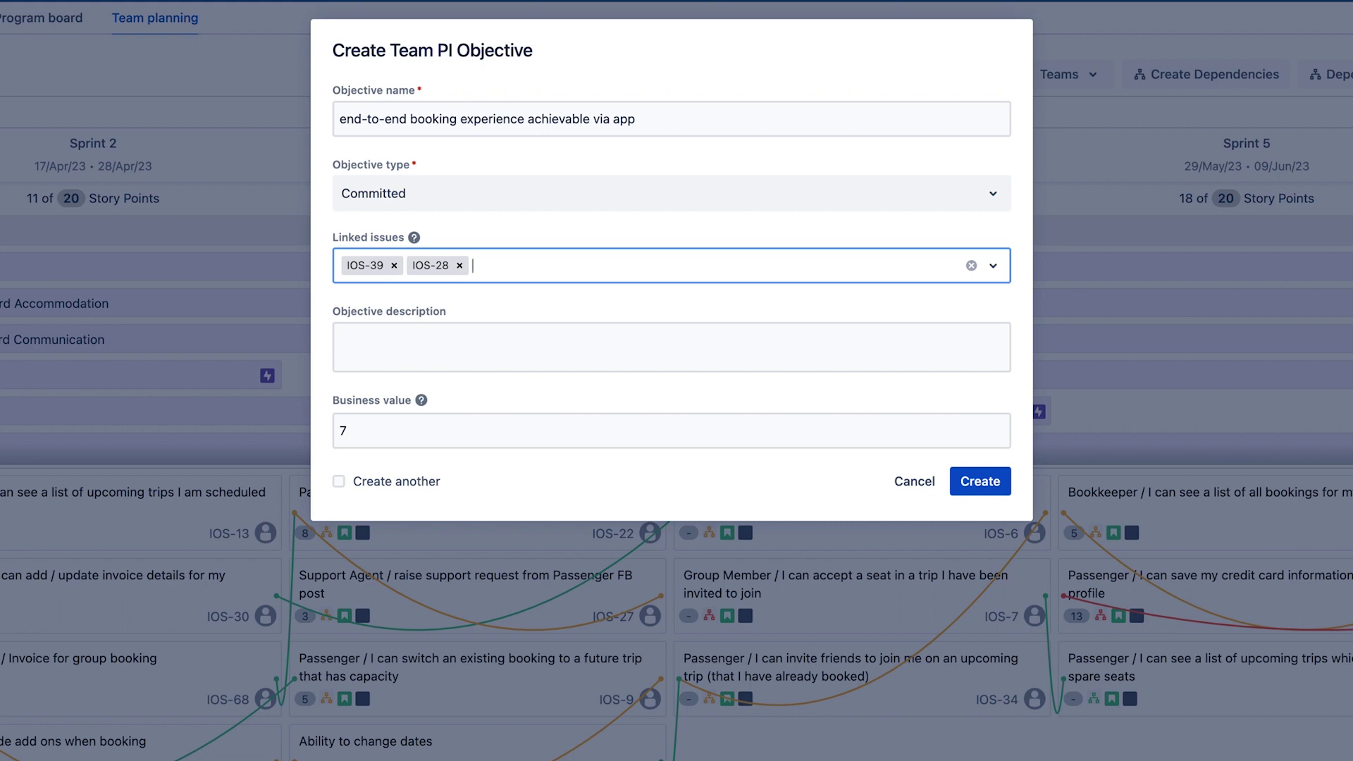
{"action": "left_click", "coordinate": [974, 490]}
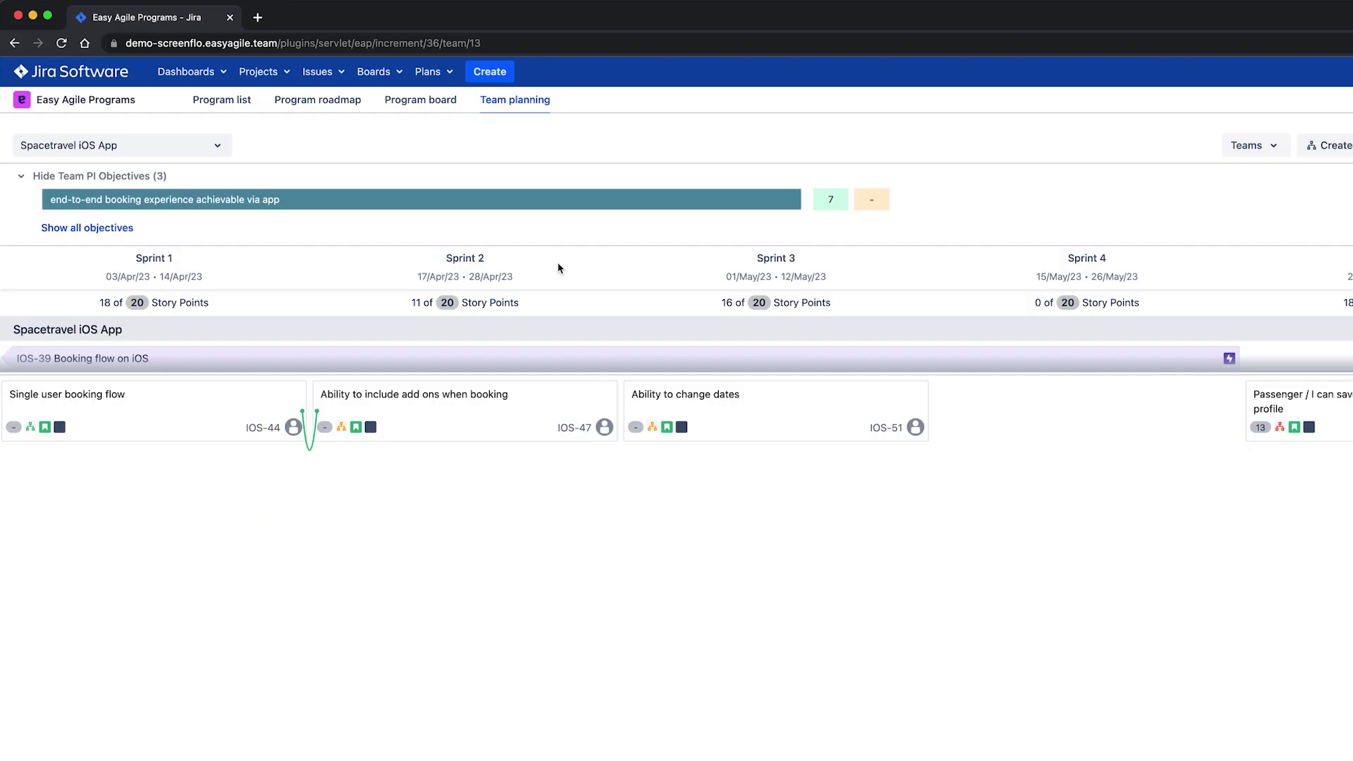
Compare the full planning board with the view filtered to the issues linked to the end-to-end booking objective
{"action": "left_click", "coordinate": [558, 201]}
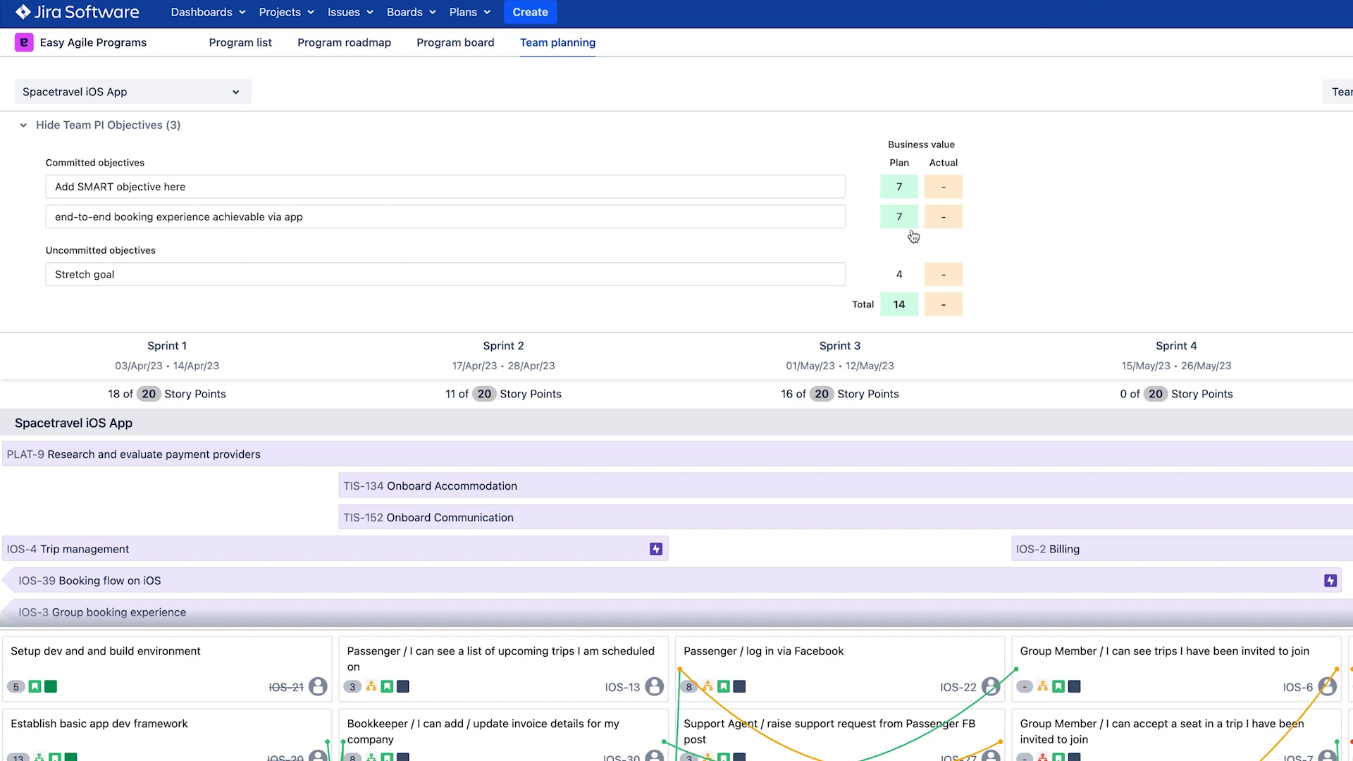
{"action": "left_click", "coordinate": [604, 219]}
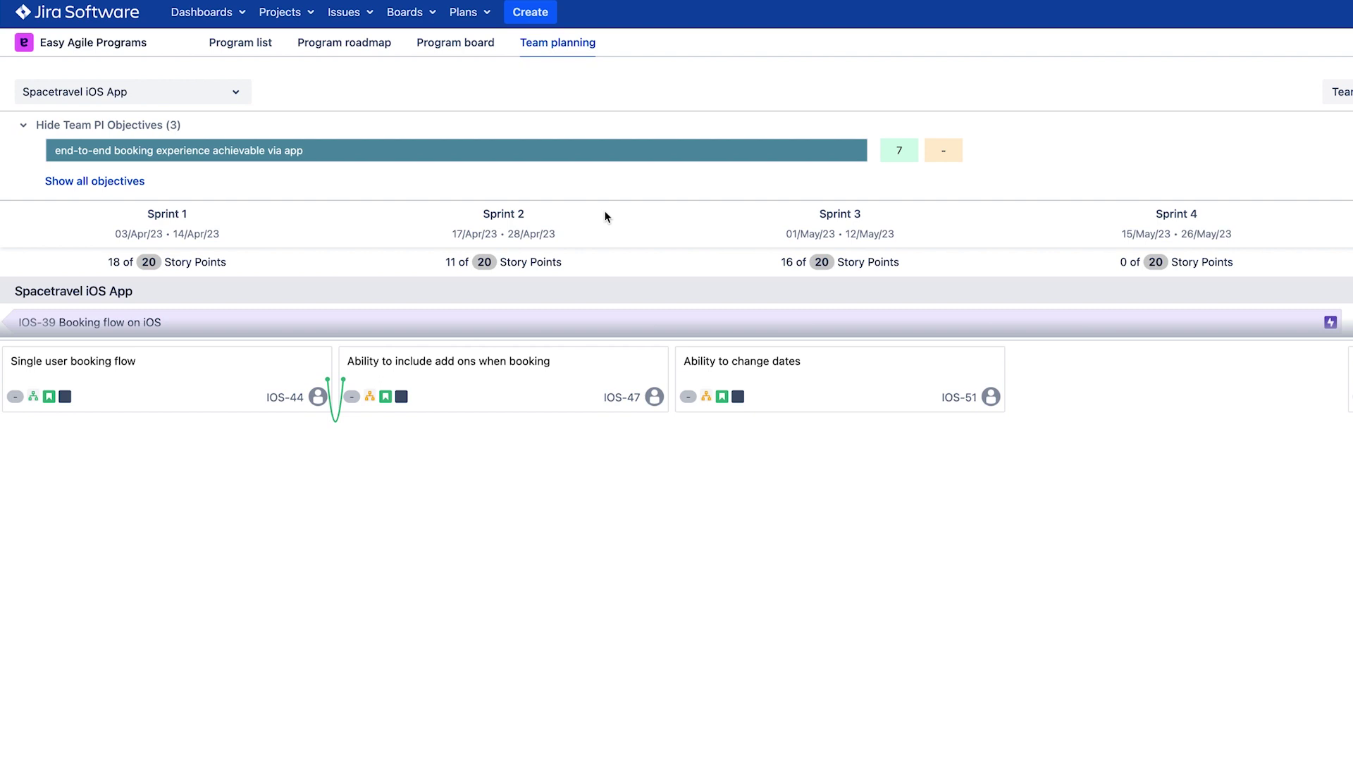
{"action": "left_click", "coordinate": [604, 154]}
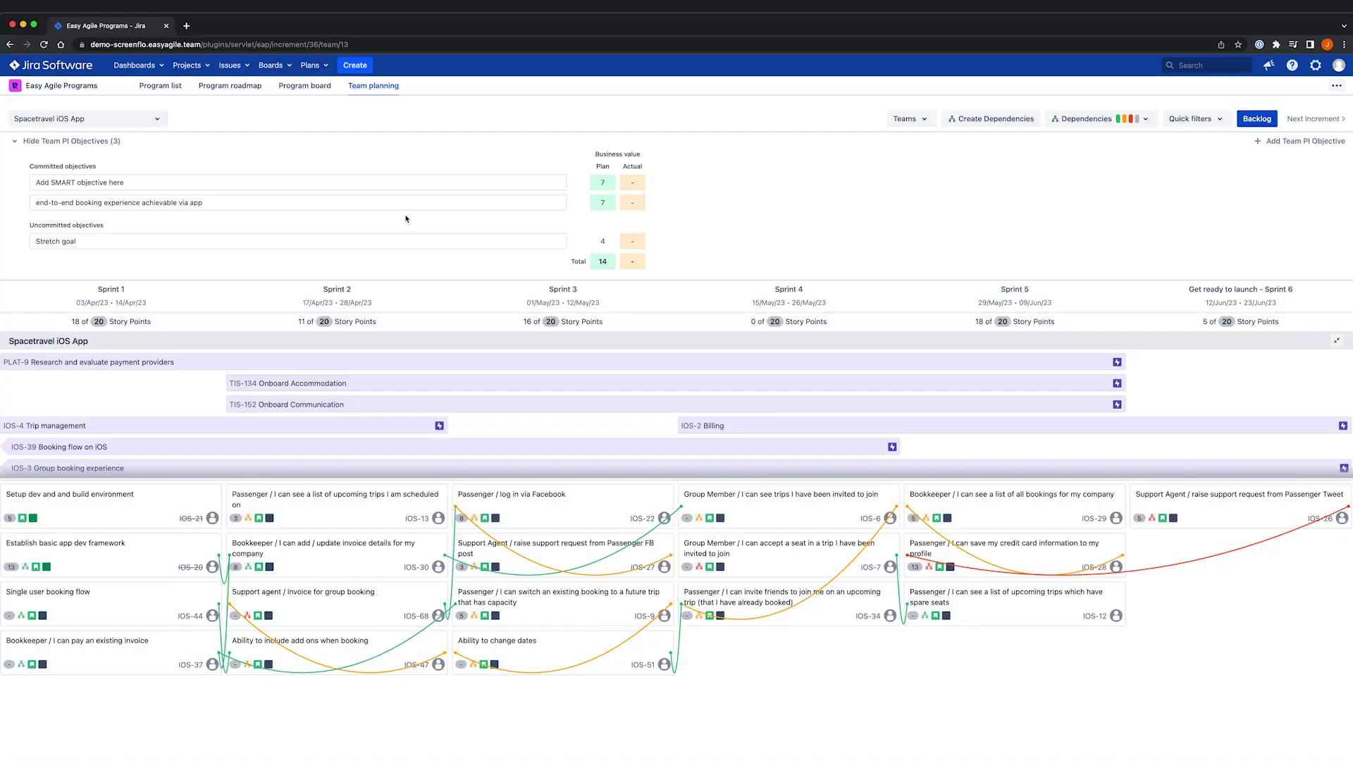
{"action": "left_click", "coordinate": [603, 218]}
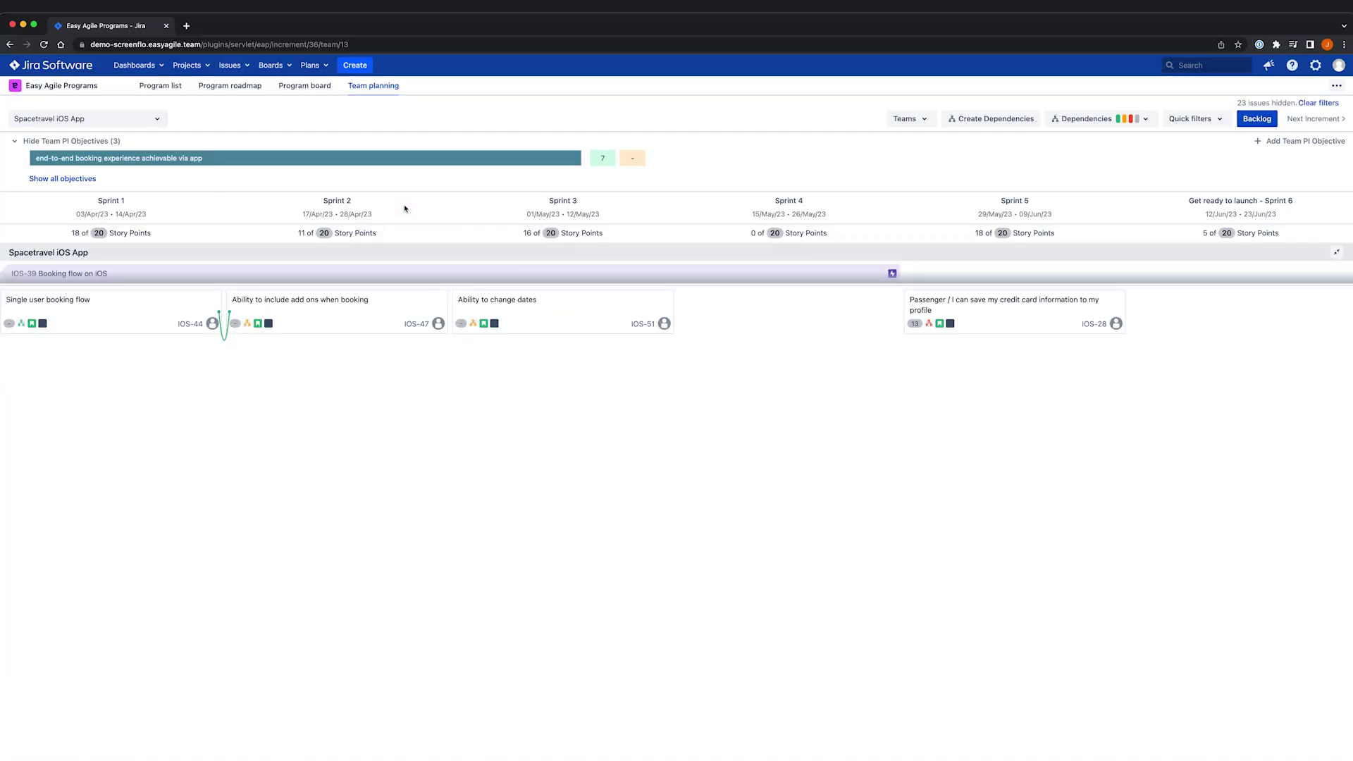
{"action": "left_click", "coordinate": [405, 158]}
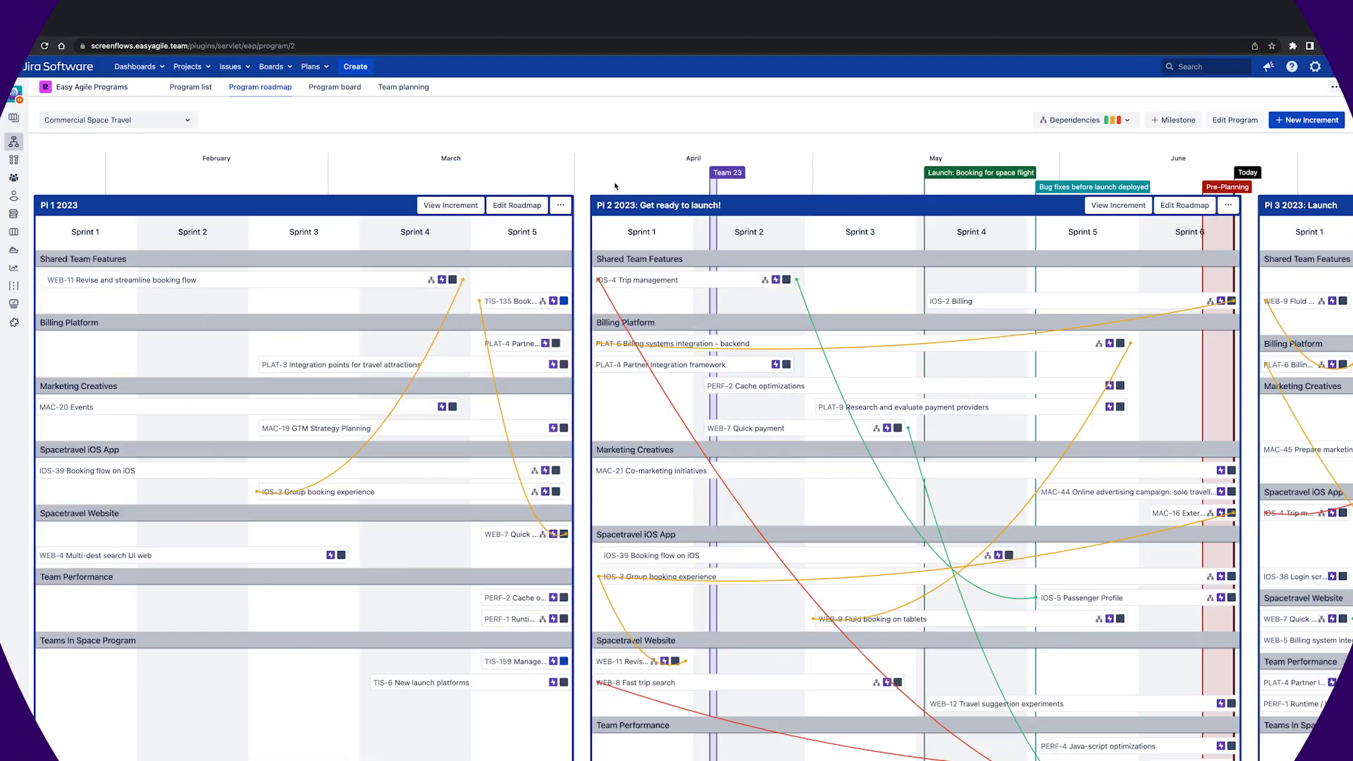
In the PI 2 2023 roadmap, schedule backlog feature PLAT-7 under Billing Platform from Sprint 4 through Sprint 5, and return to the program roadmap
{"action": "left_click_drag", "start_coordinate": [554, 182], "coordinate": [294, 181]}
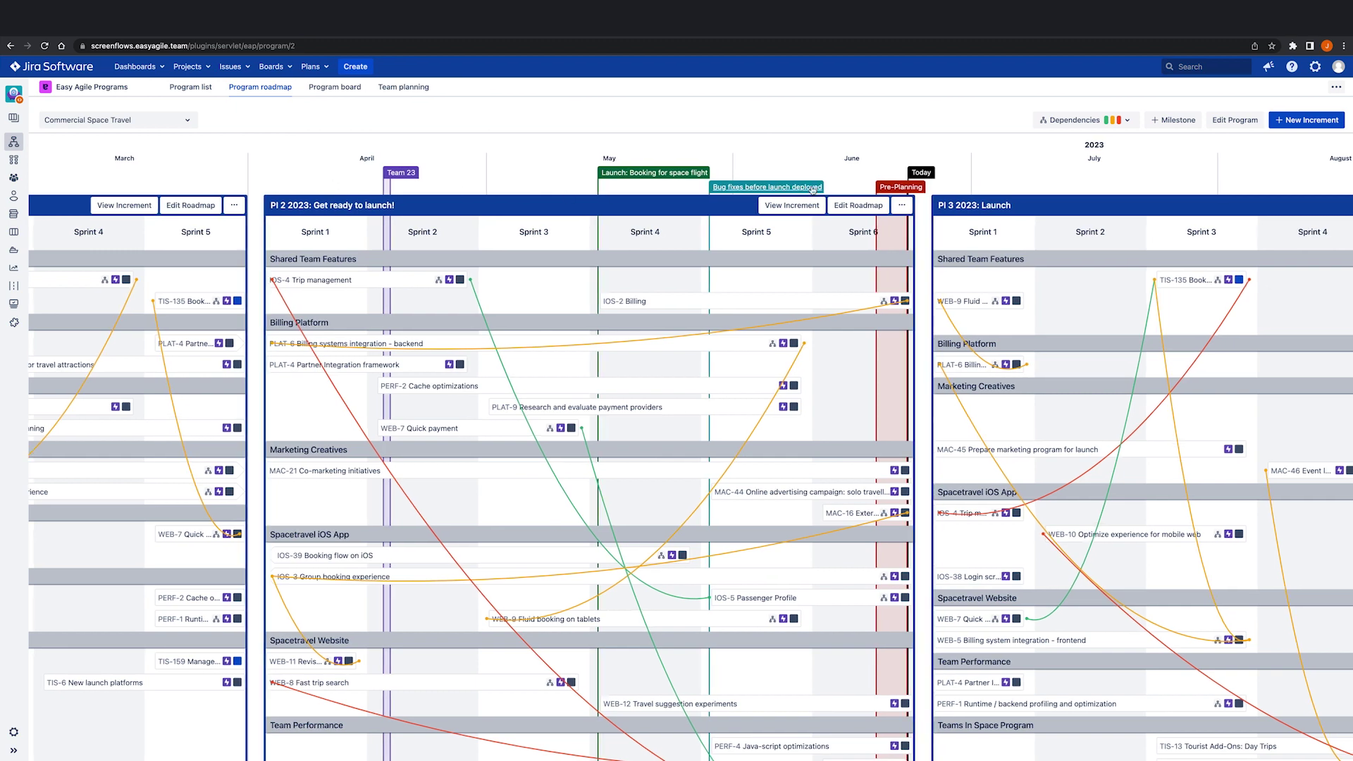
{"action": "left_click_drag", "start_coordinate": [833, 185], "coordinate": [626, 185]}
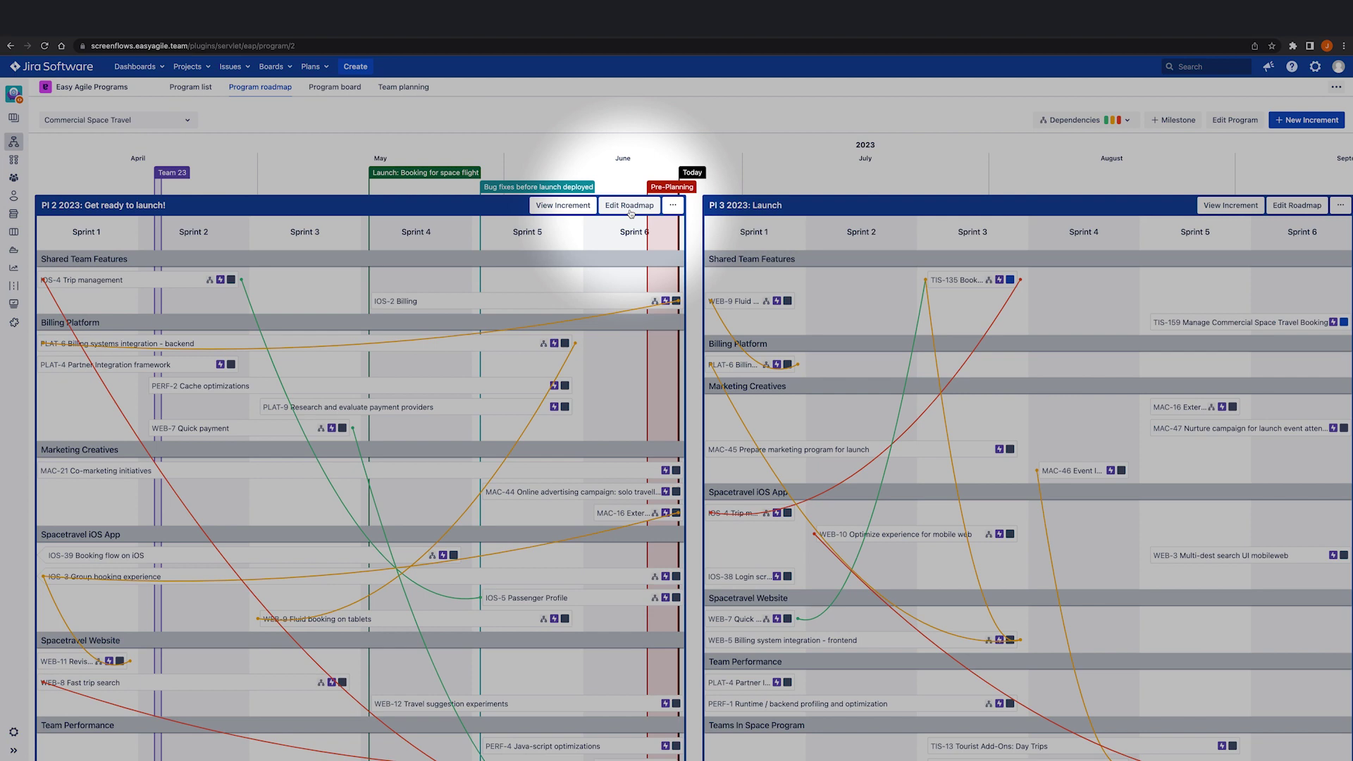
{"action": "left_click", "coordinate": [629, 208]}
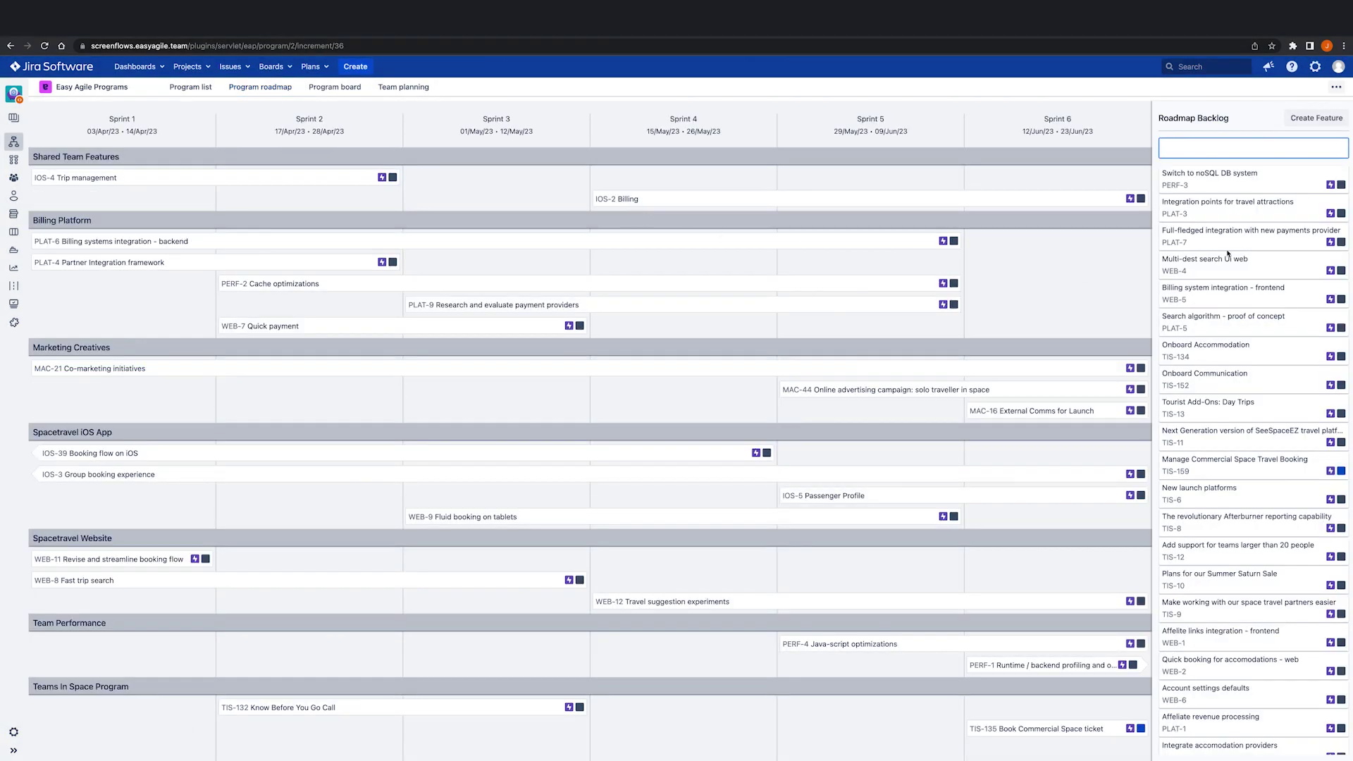
{"action": "left_click_drag", "start_coordinate": [1228, 254], "coordinate": [715, 260]}
{"action": "left_click_drag", "start_coordinate": [845, 269], "coordinate": [958, 268]}
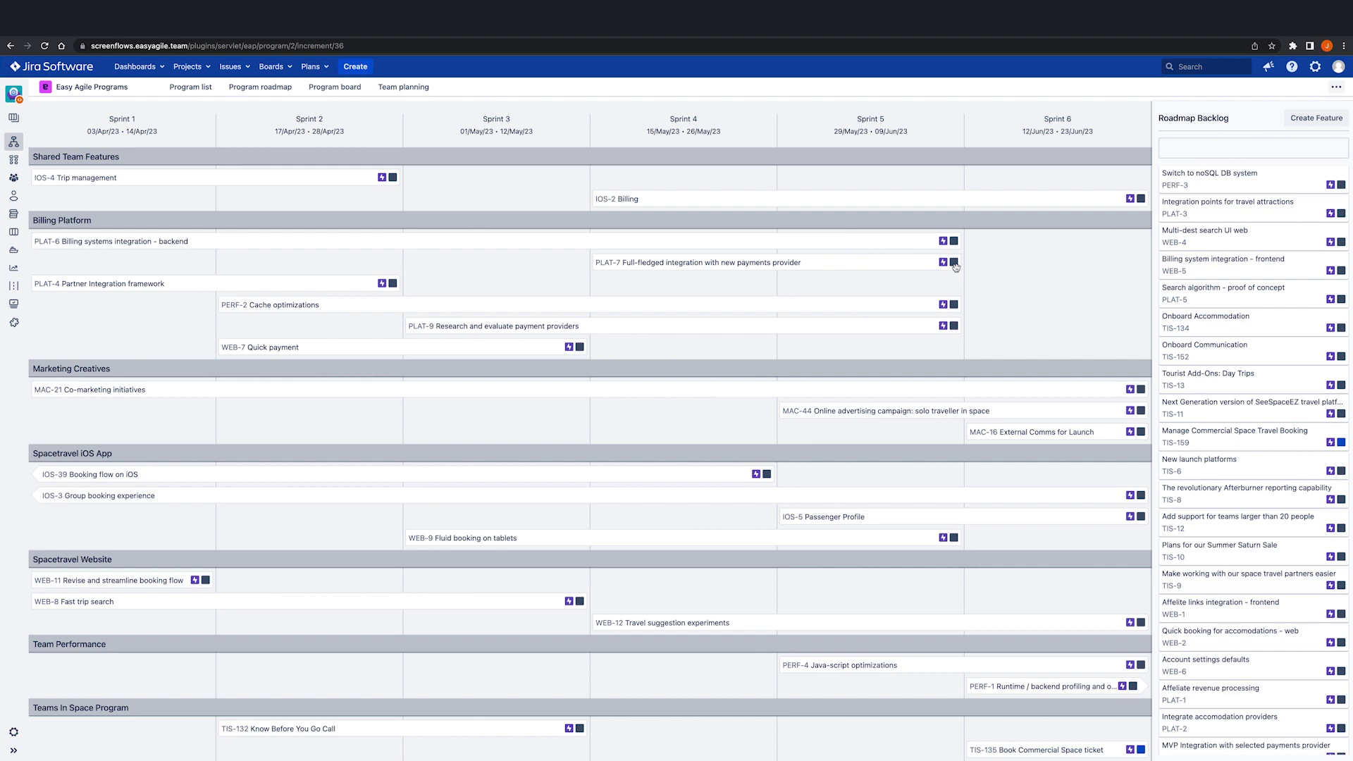
{"action": "left_click", "coordinate": [260, 88]}
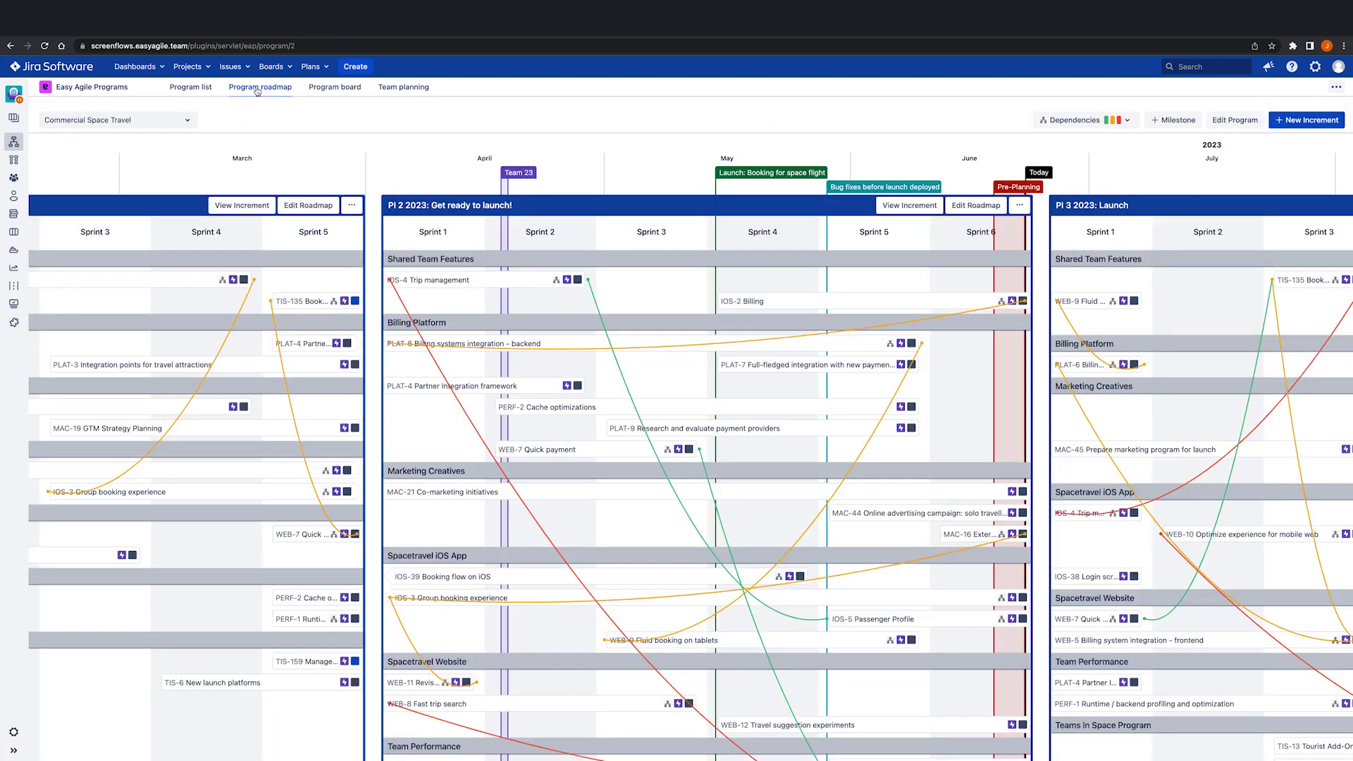